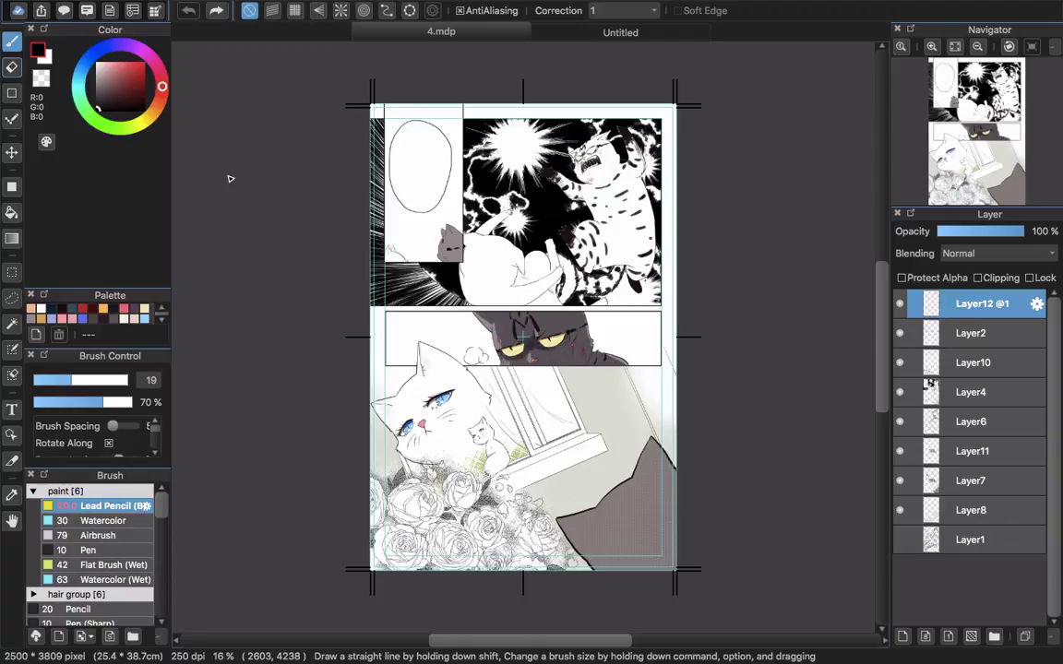
Step: Look through the comic page templates in a new image's settings, then cancel without creating one
key(super+n)
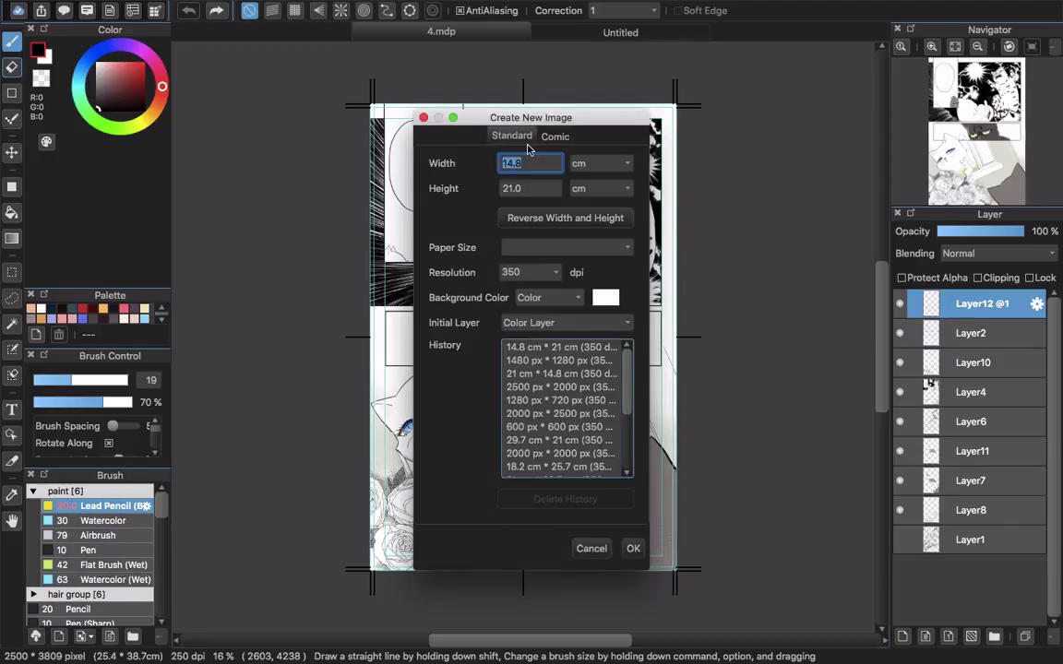
click(544, 136)
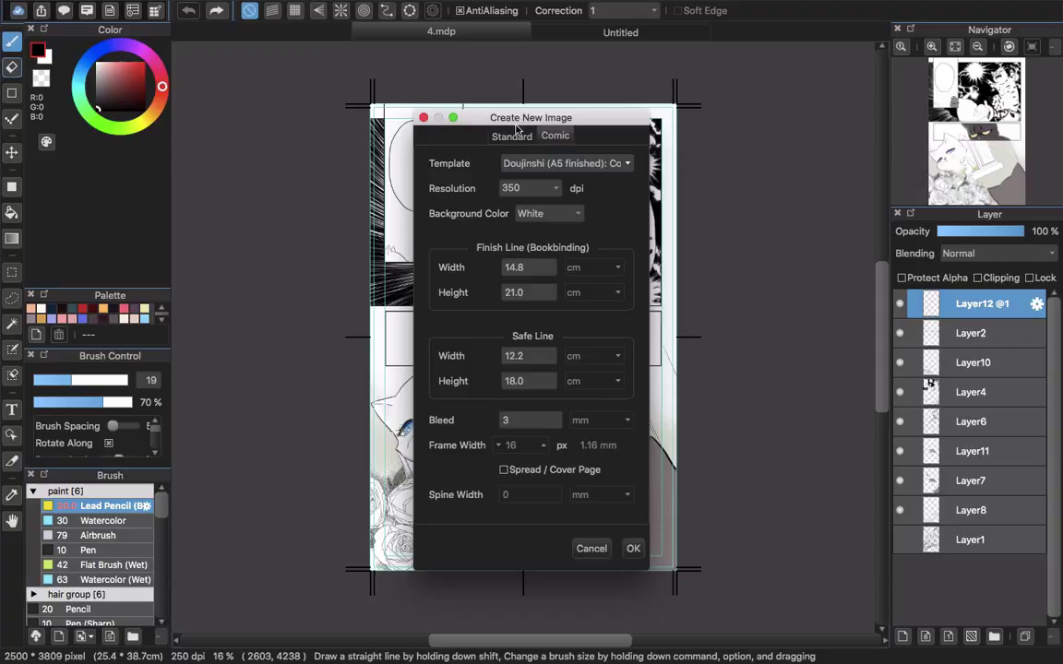
key(space)
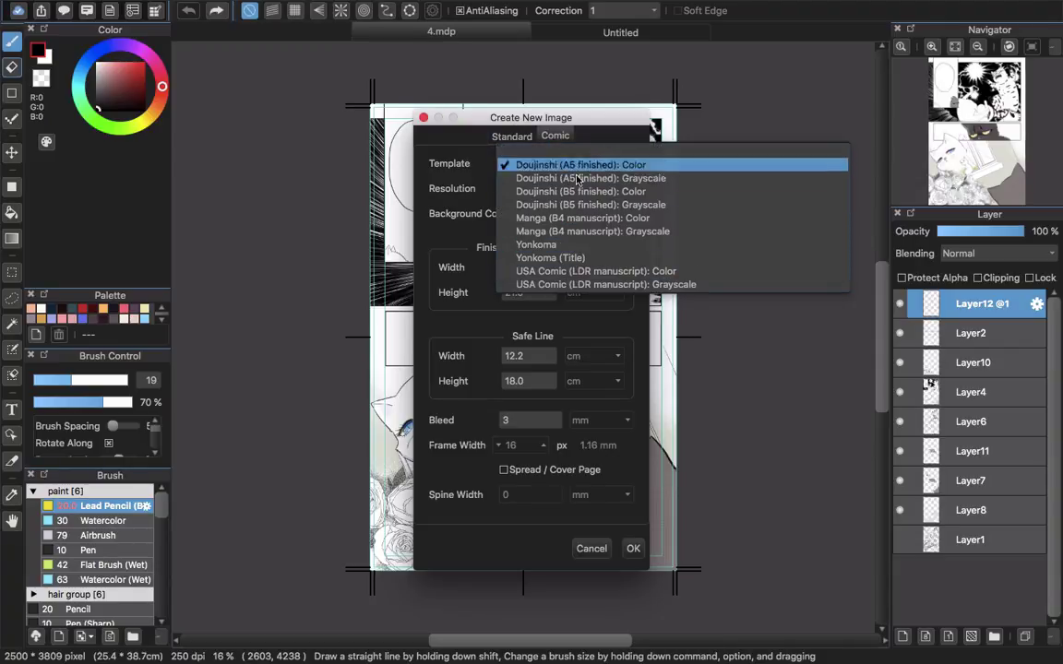
click(430, 172)
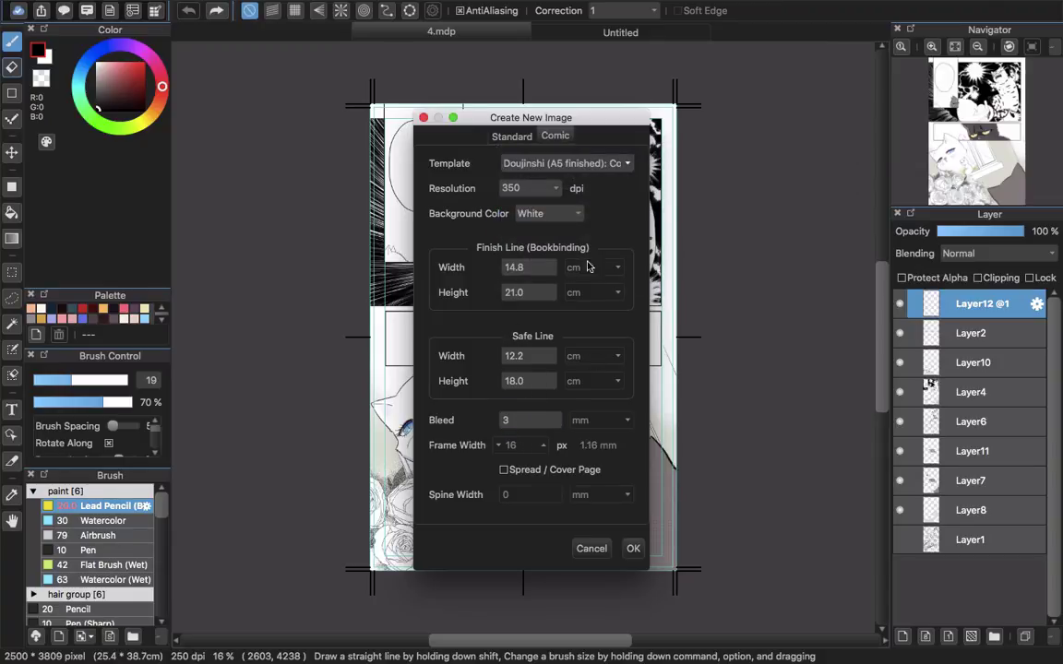
click(591, 549)
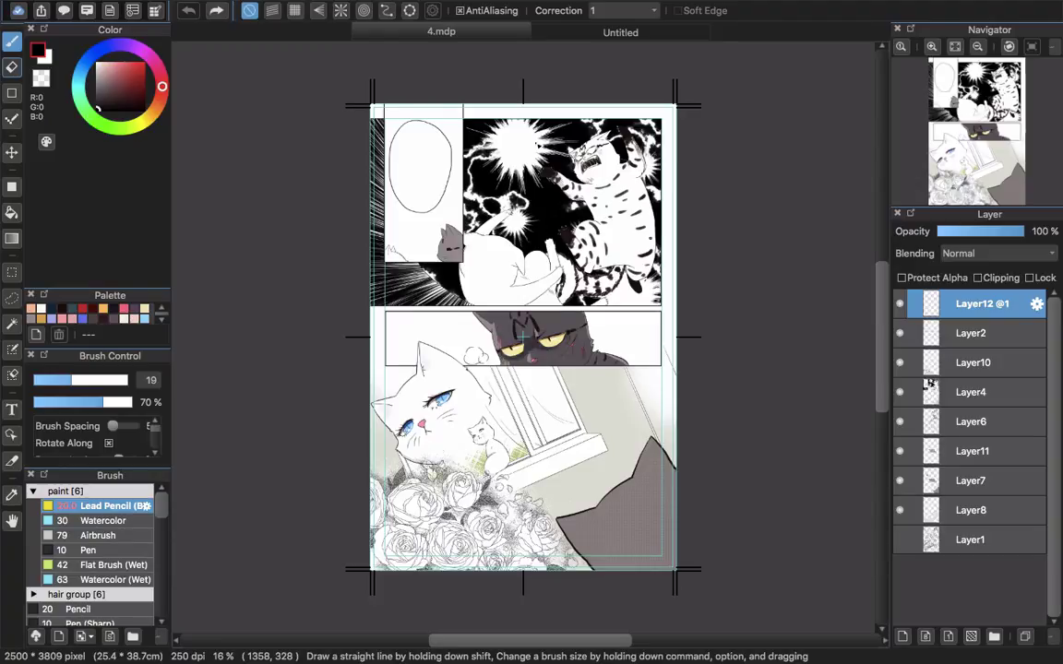
Step: Try replacing the 250 dpi canvas resolution with 300 in Image Size, then close without applying
click(192, 8)
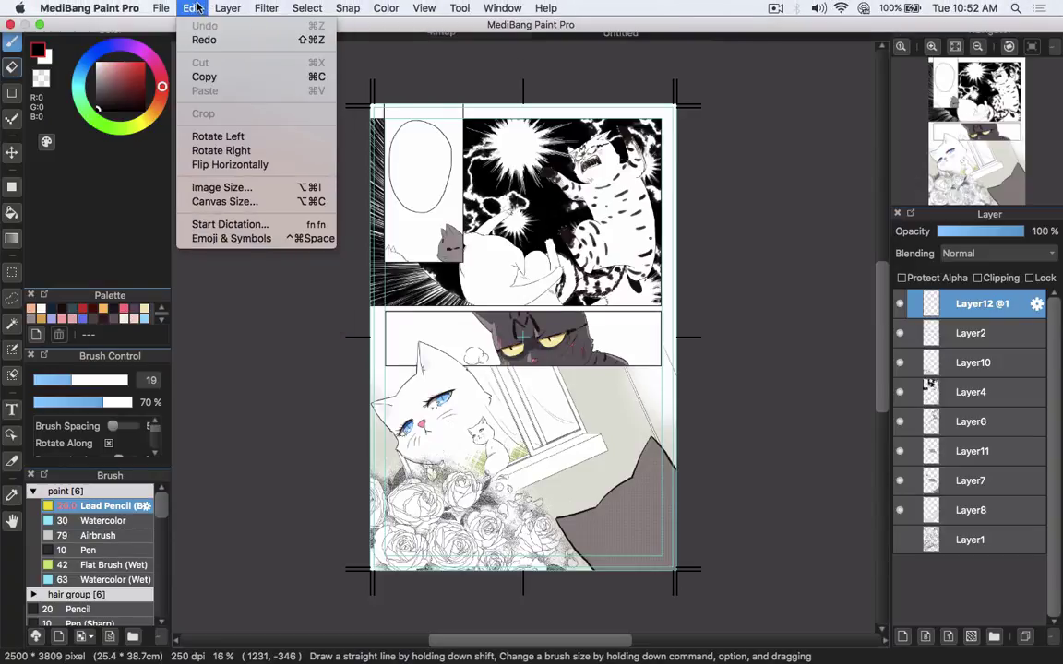
click(222, 187)
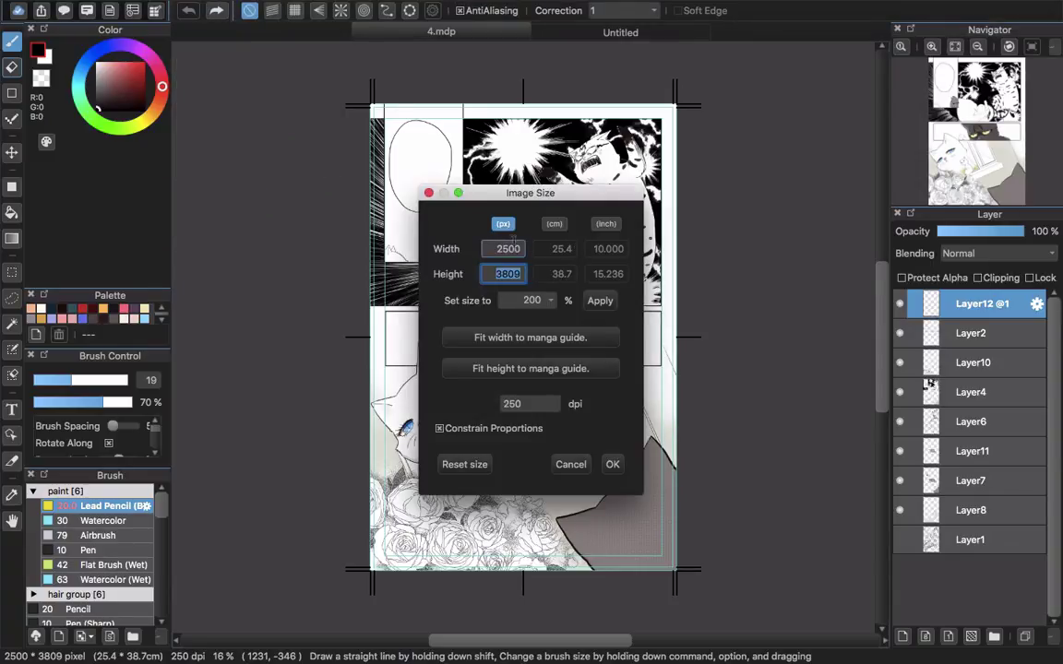
click(497, 247)
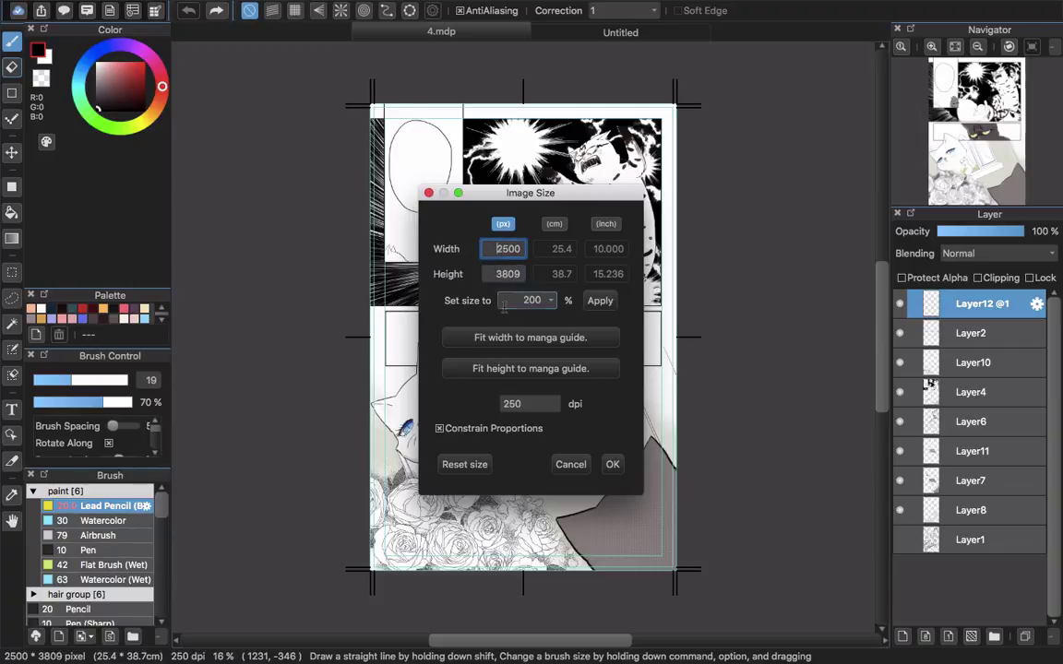
click(523, 397)
double_click(523, 397)
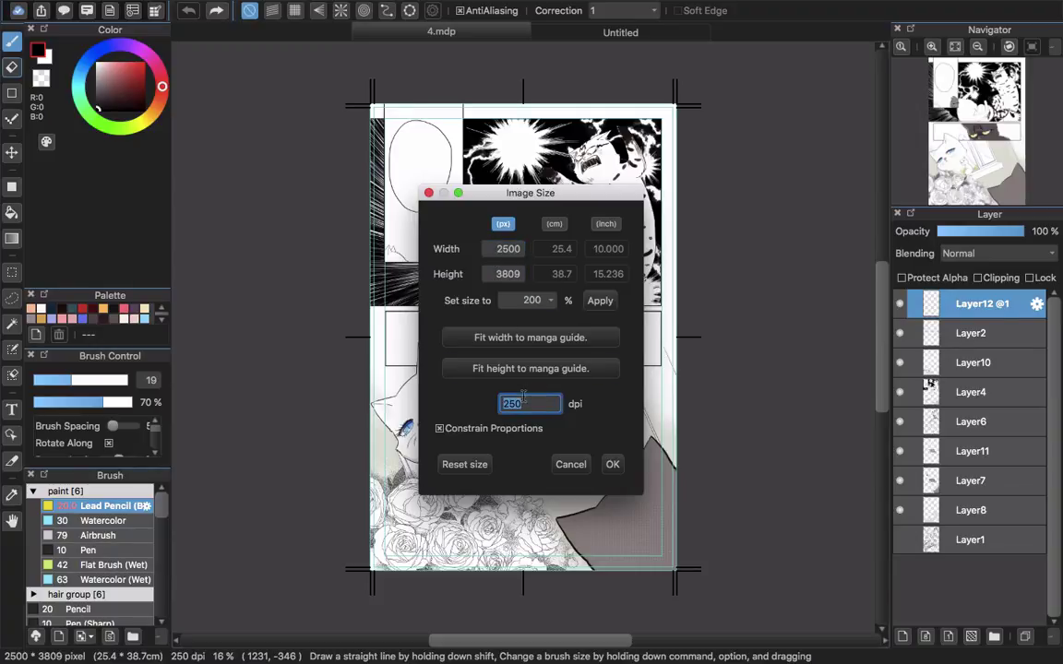
text(300)
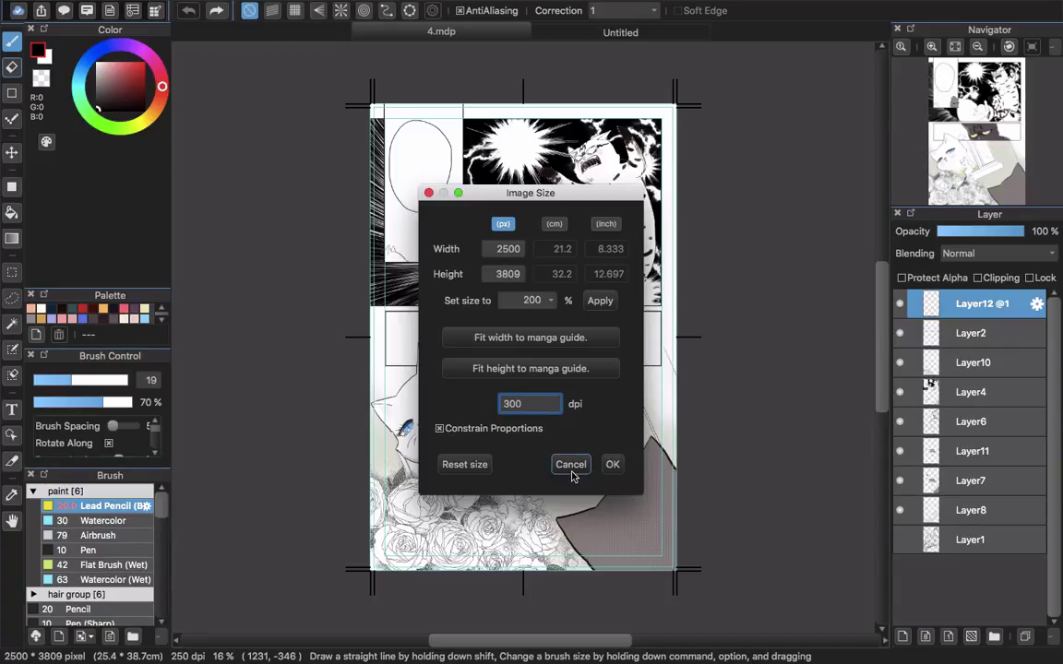
click(572, 469)
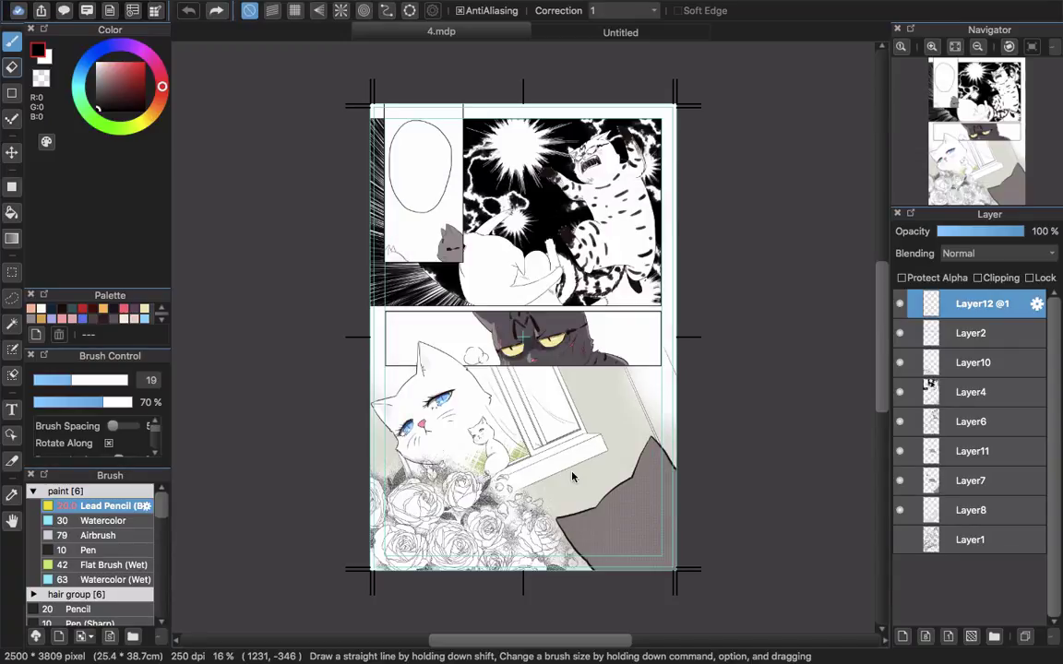
Step: On the Untitled notes, underline 350 dpi and draw a line with an arrow beside Big size
click(575, 37)
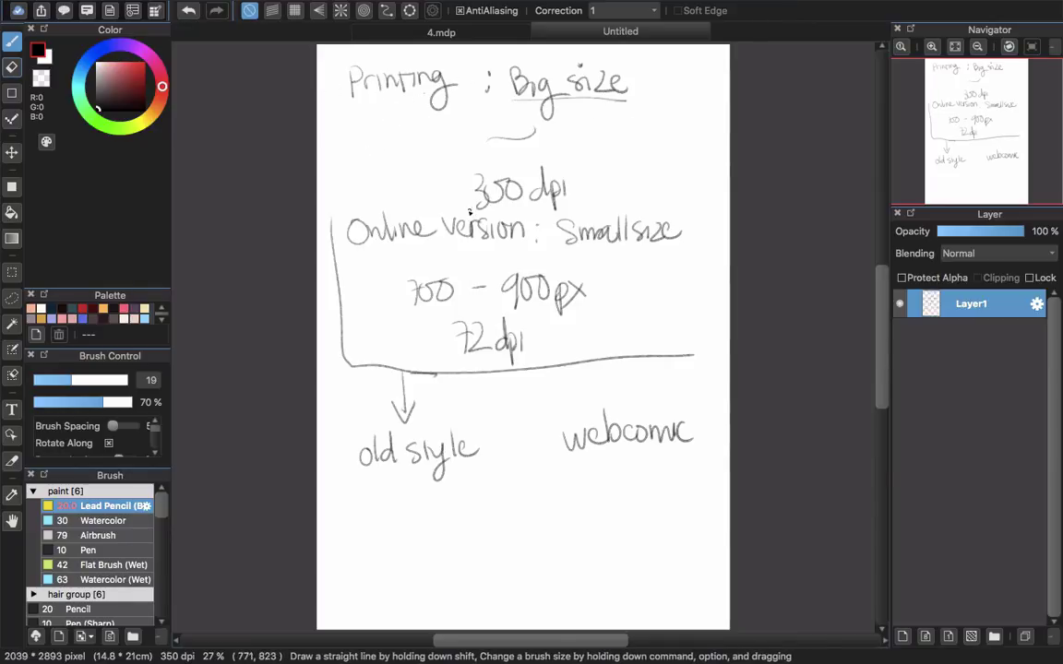
drag(474, 209, 576, 206)
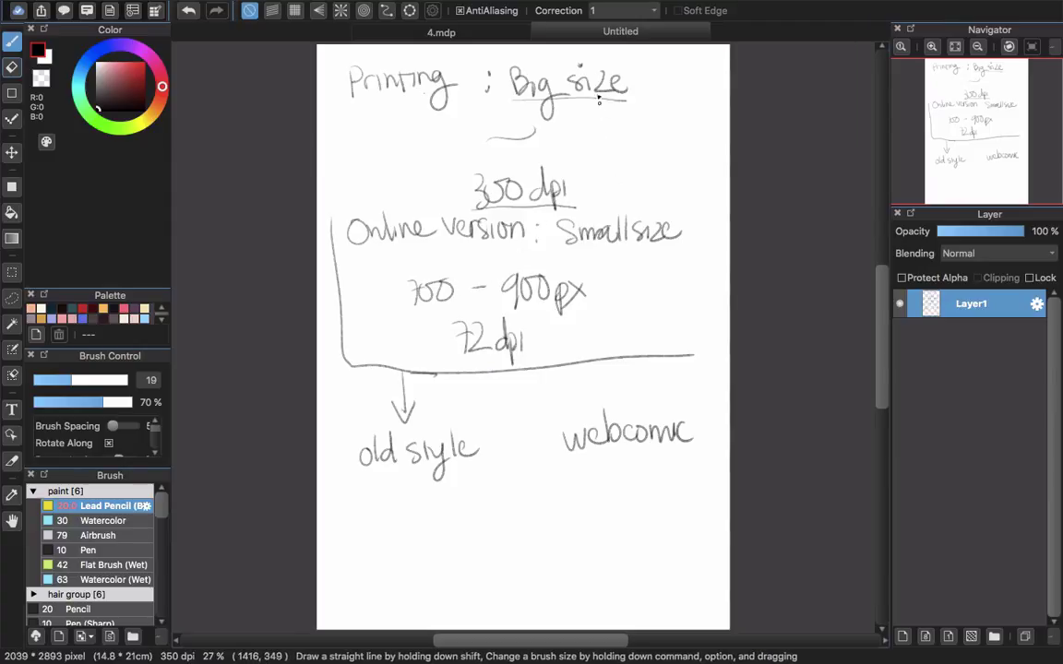
drag(639, 81, 636, 182)
drag(638, 140, 648, 133)
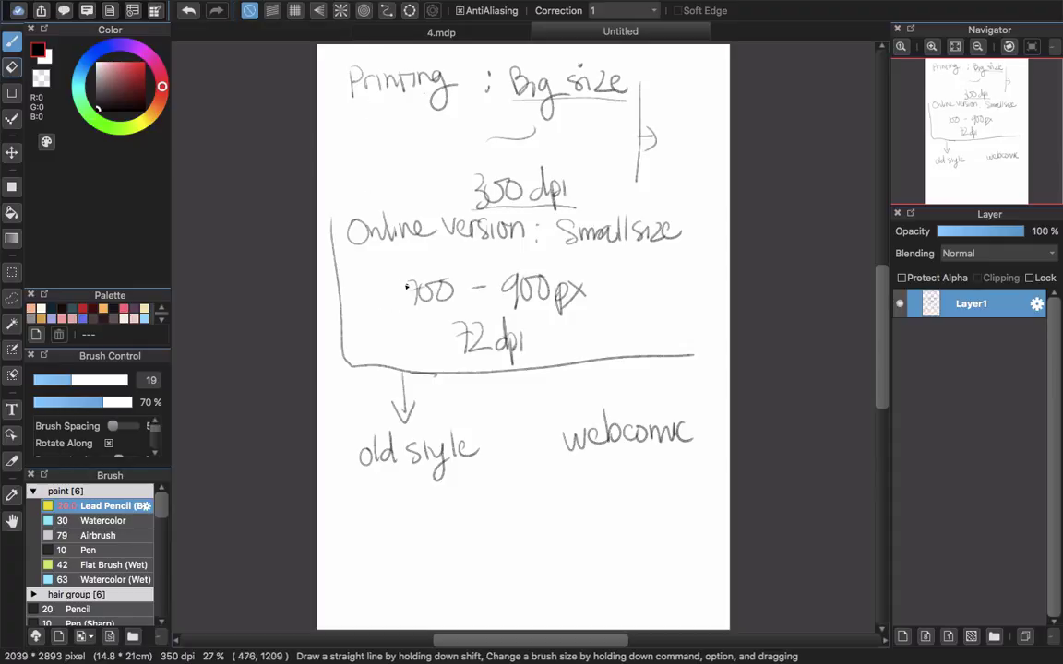
Step: Label 700 - 900px as width, circle 72dpi, add arrows, and underline old style and webcomic
drag(402, 281, 403, 315)
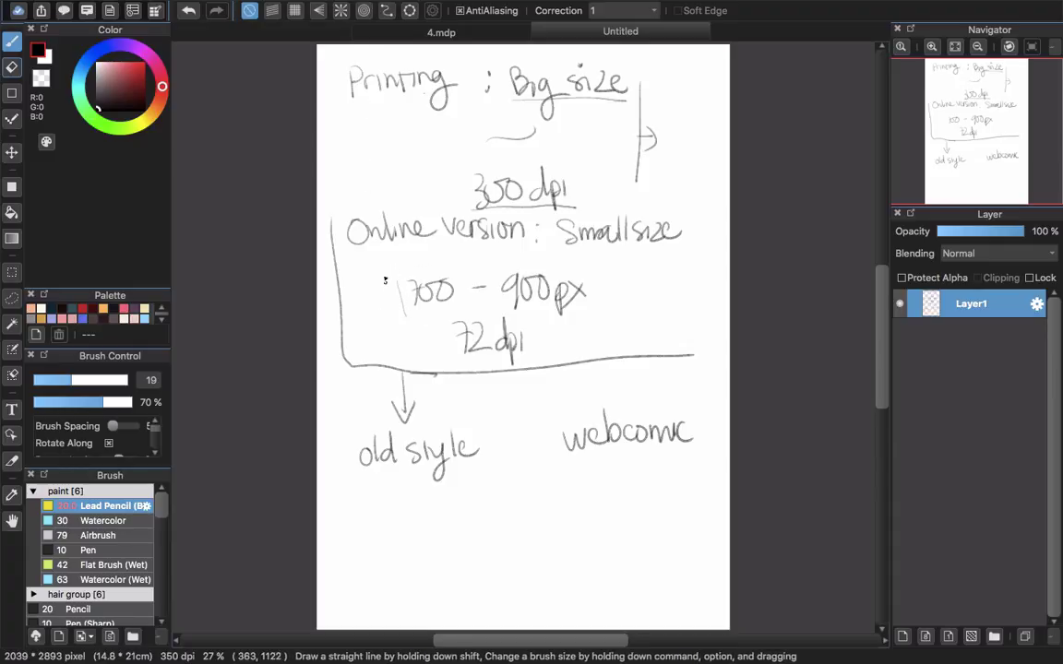
mouse_move(381, 272)
mouse_down()
mouse_move(387, 279)
mouse_move(408, 248)
mouse_move(437, 262)
mouse_up()
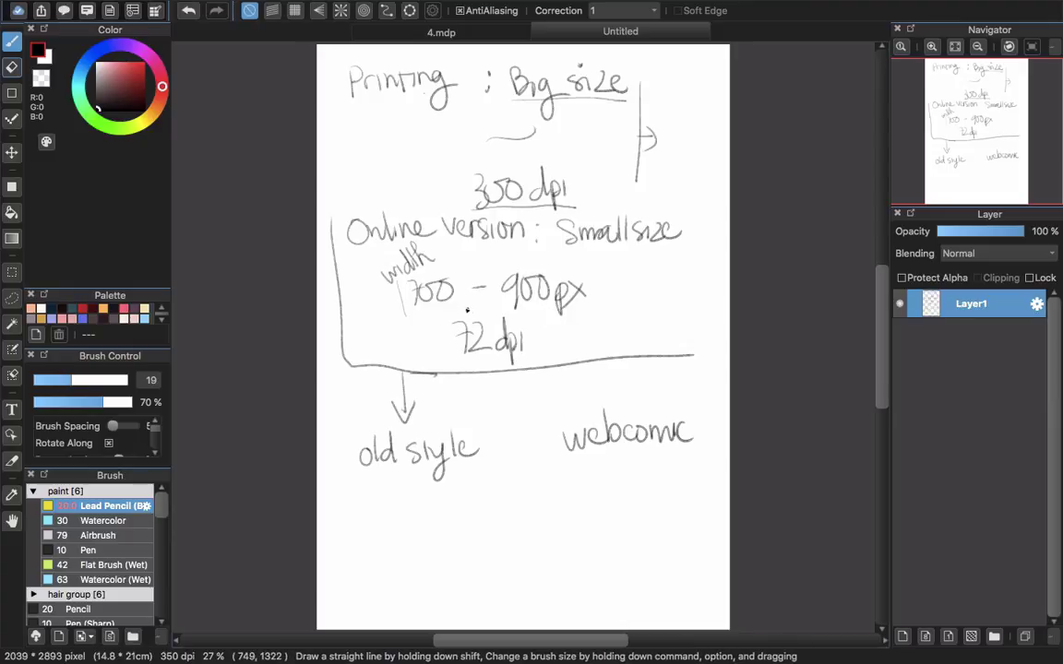
drag(466, 309, 530, 371)
drag(541, 323, 524, 367)
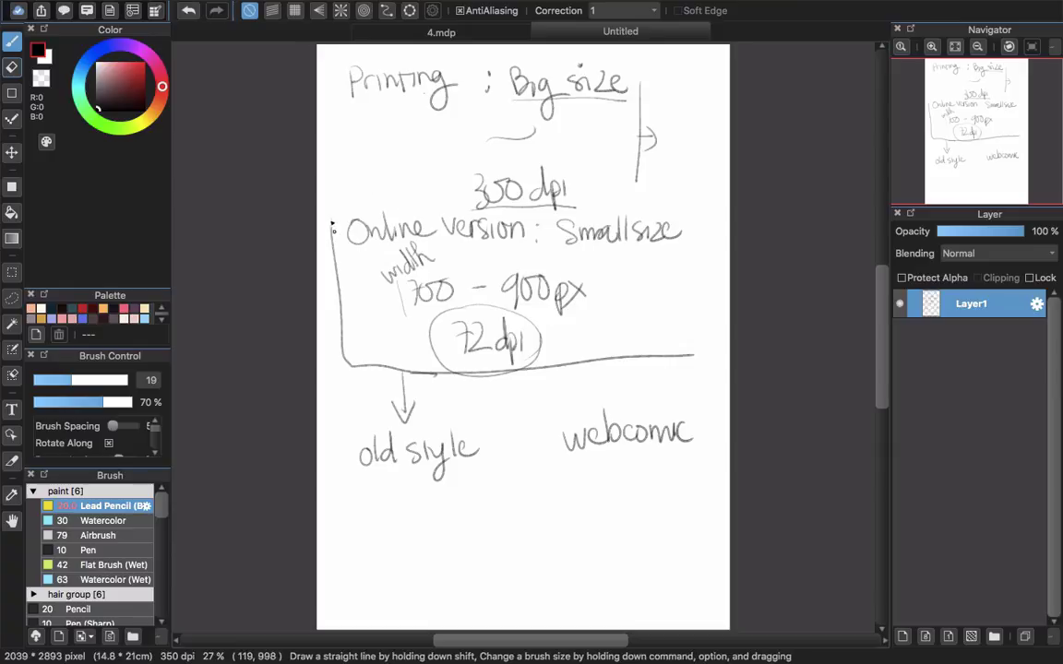
mouse_move(349, 367)
mouse_down()
mouse_move(441, 371)
mouse_move(397, 391)
mouse_move(404, 373)
mouse_move(402, 420)
mouse_move(388, 402)
mouse_move(420, 398)
mouse_up()
drag(563, 375, 565, 411)
drag(566, 412, 580, 387)
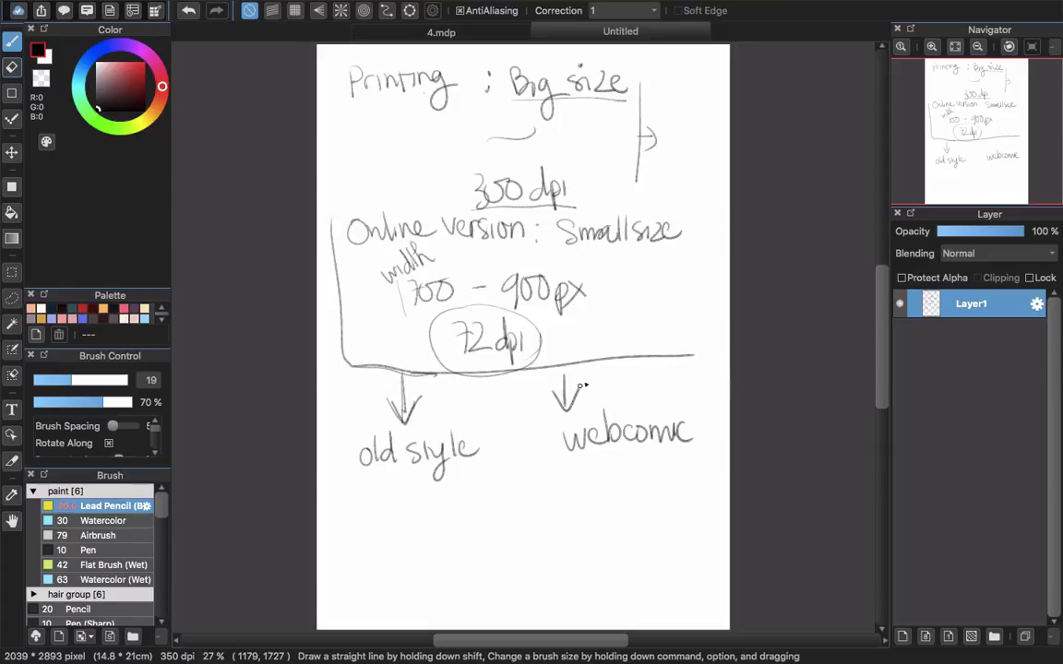
drag(358, 467, 467, 478)
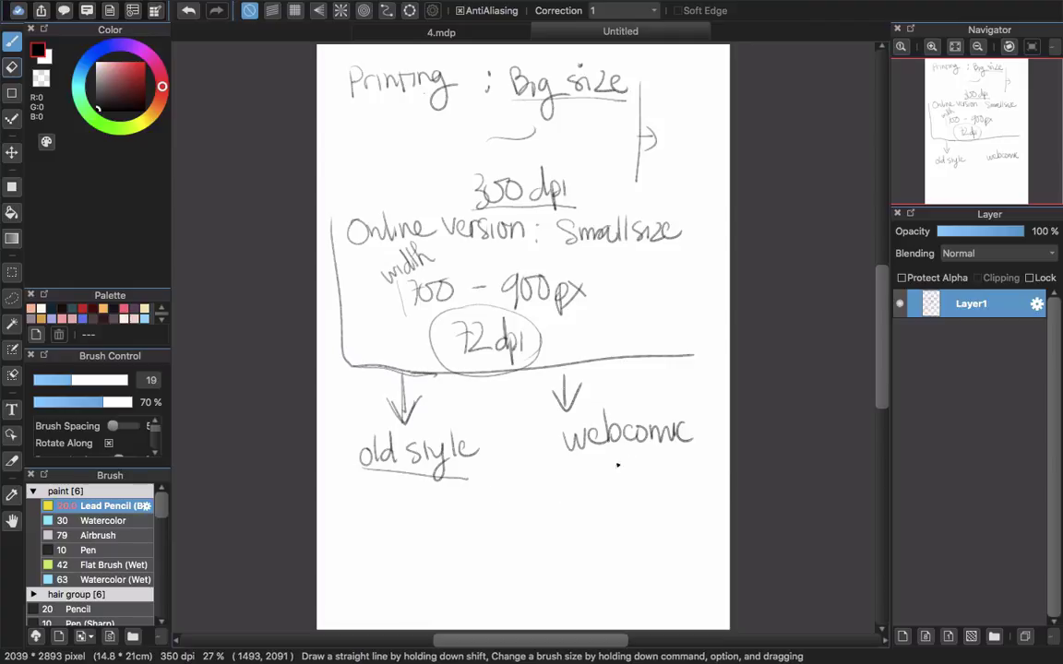
drag(564, 452, 692, 446)
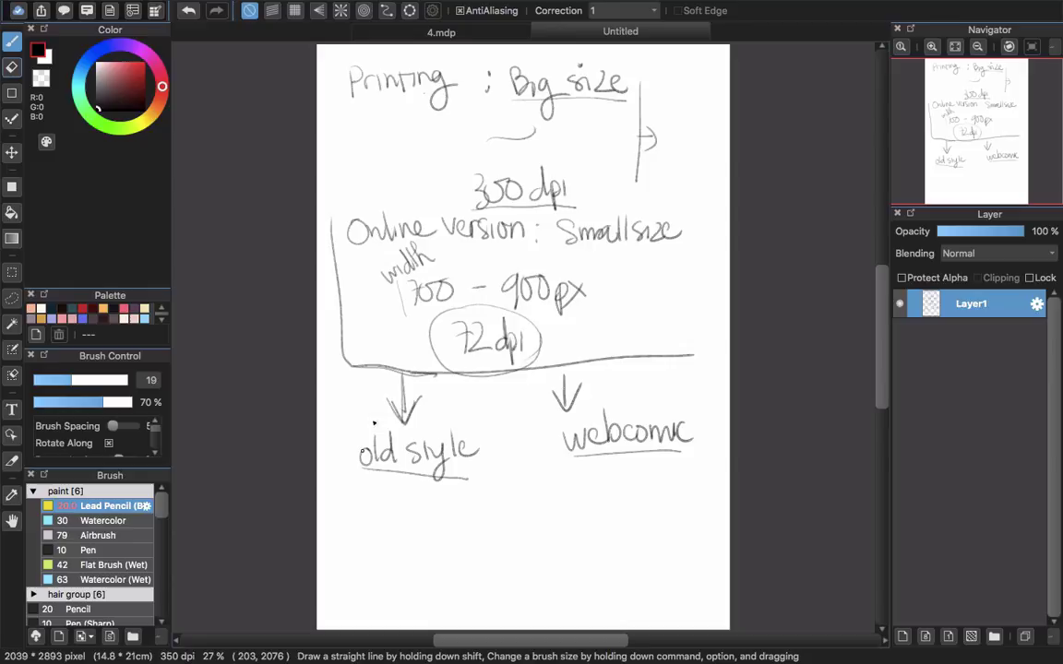
Step: Sketch a tall webcomic strip with a downward arrow below webcomic in the notes
click(406, 35)
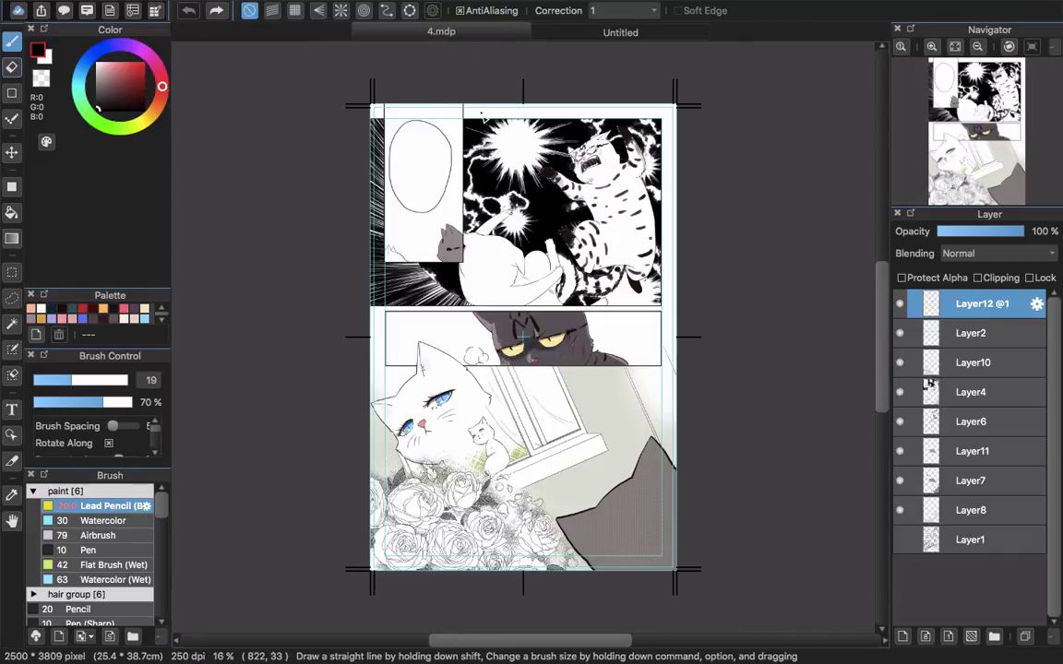
click(595, 34)
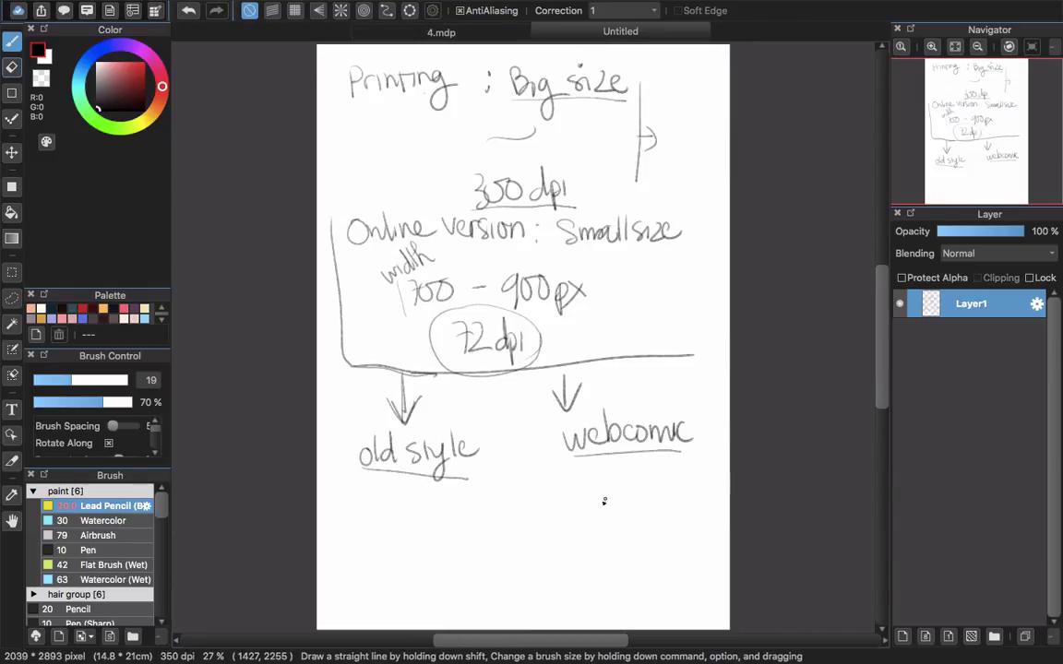
mouse_move(598, 577)
mouse_down()
mouse_move(598, 480)
mouse_move(620, 473)
mouse_move(620, 568)
mouse_move(591, 576)
mouse_move(623, 577)
mouse_up()
drag(641, 473, 642, 528)
drag(642, 528, 653, 492)
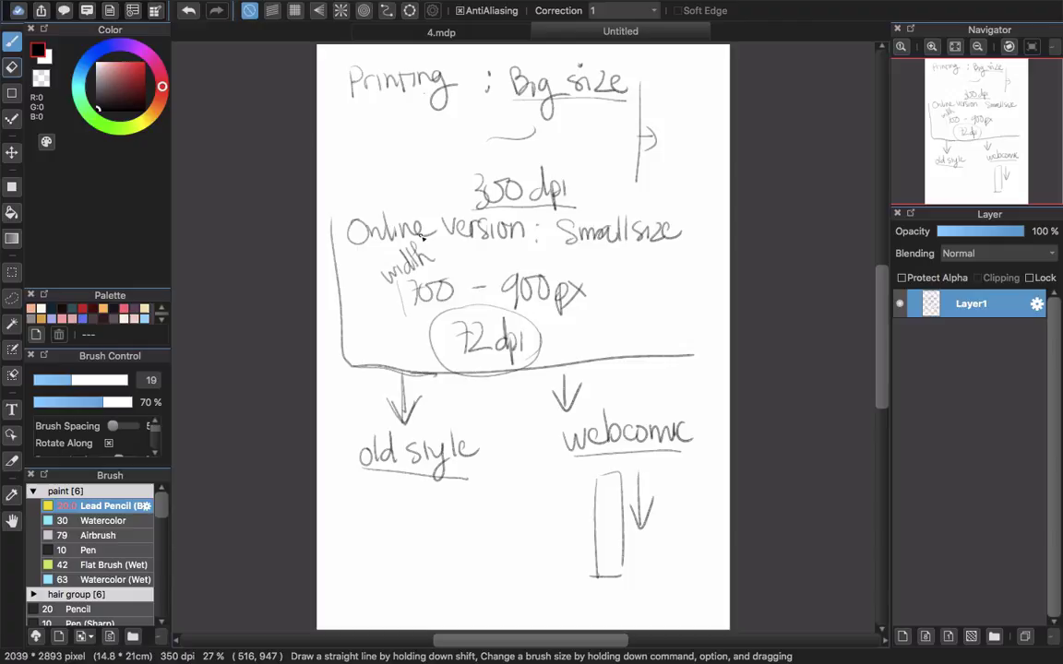
Step: From the 4.mdp page, start a new image and return to the standard size settings
click(440, 31)
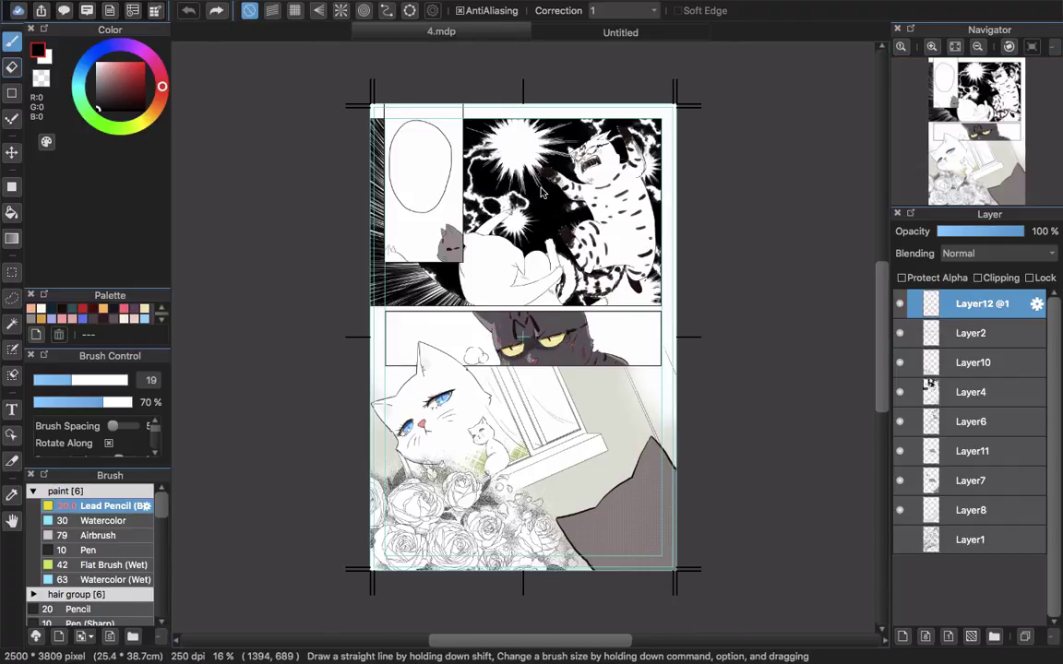
key(super+n)
click(551, 137)
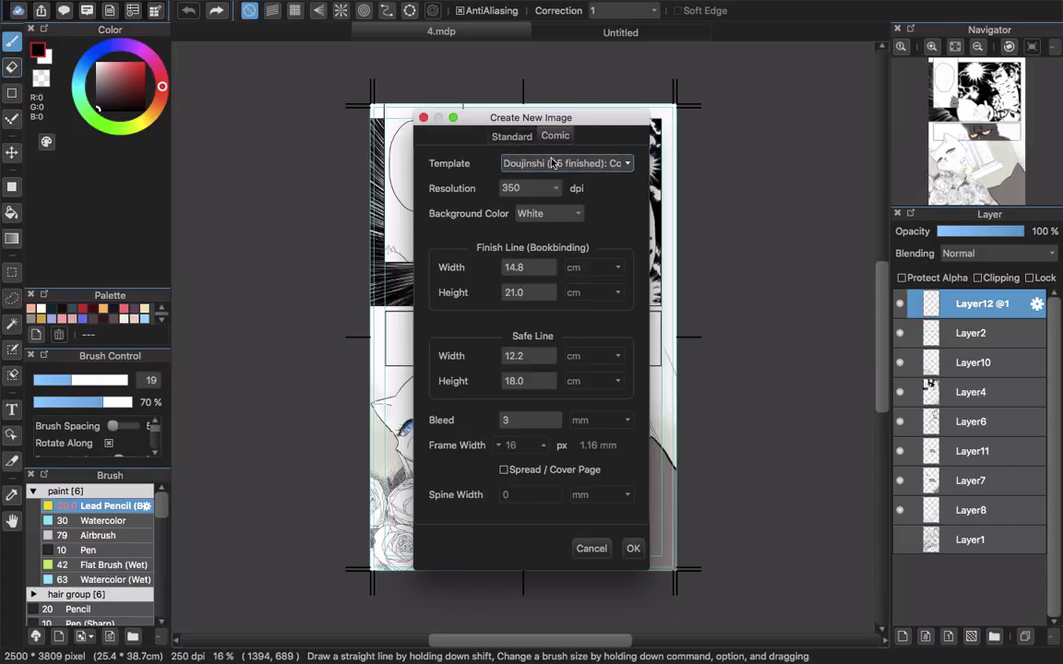
click(537, 163)
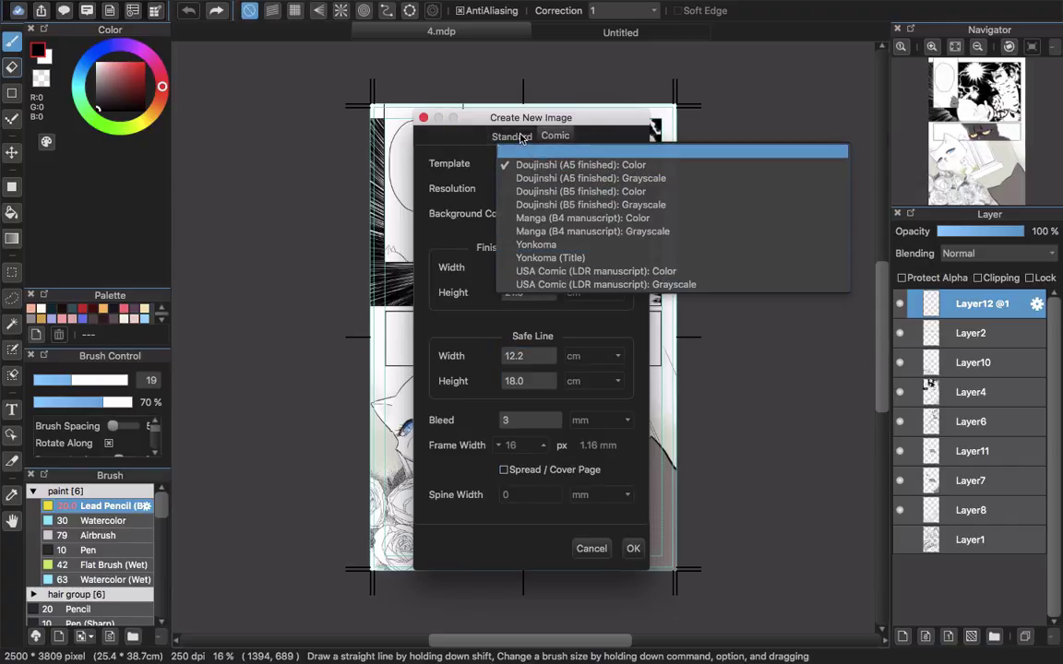
click(526, 147)
click(512, 137)
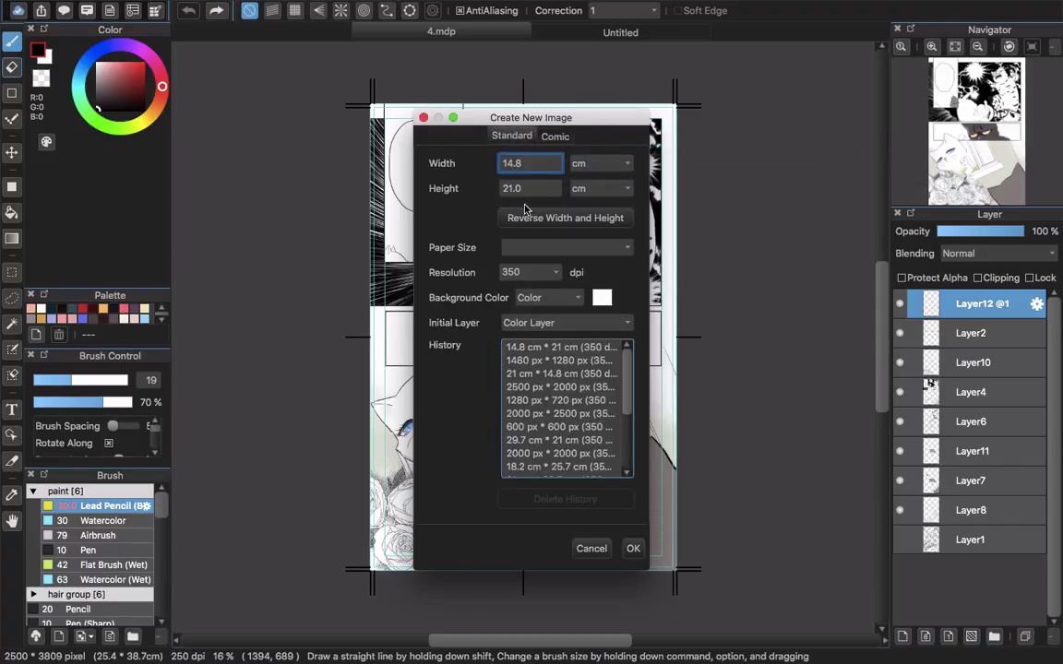
Step: Set width and height to pixels, 700 × 1400, with a 100 dpi resolution
click(601, 163)
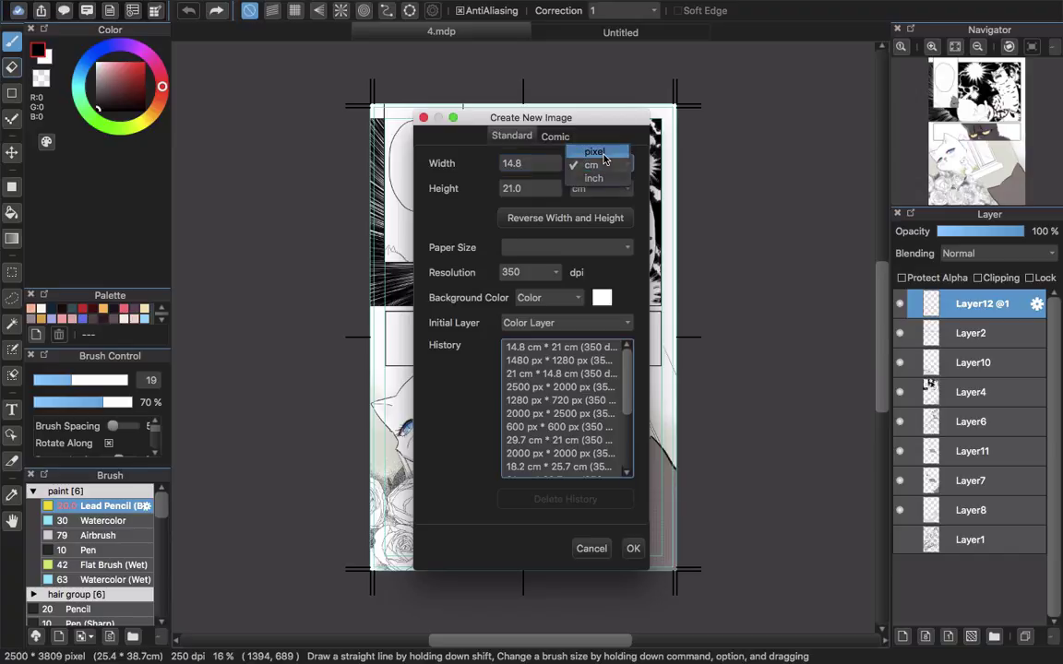
click(595, 151)
click(598, 189)
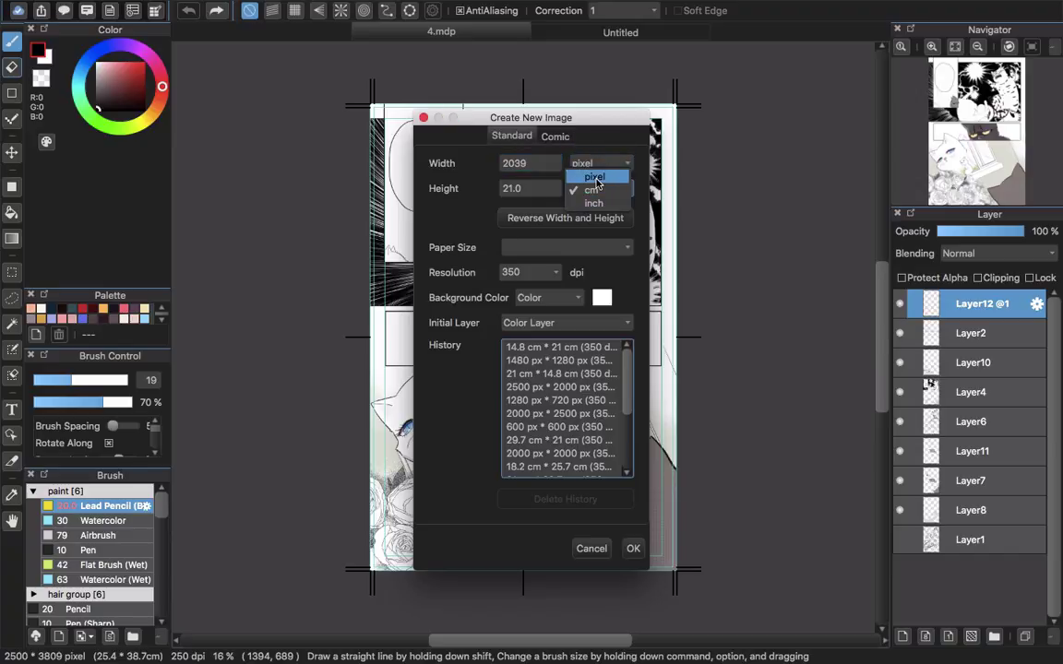
click(595, 177)
click(539, 161)
drag(539, 161, 414, 156)
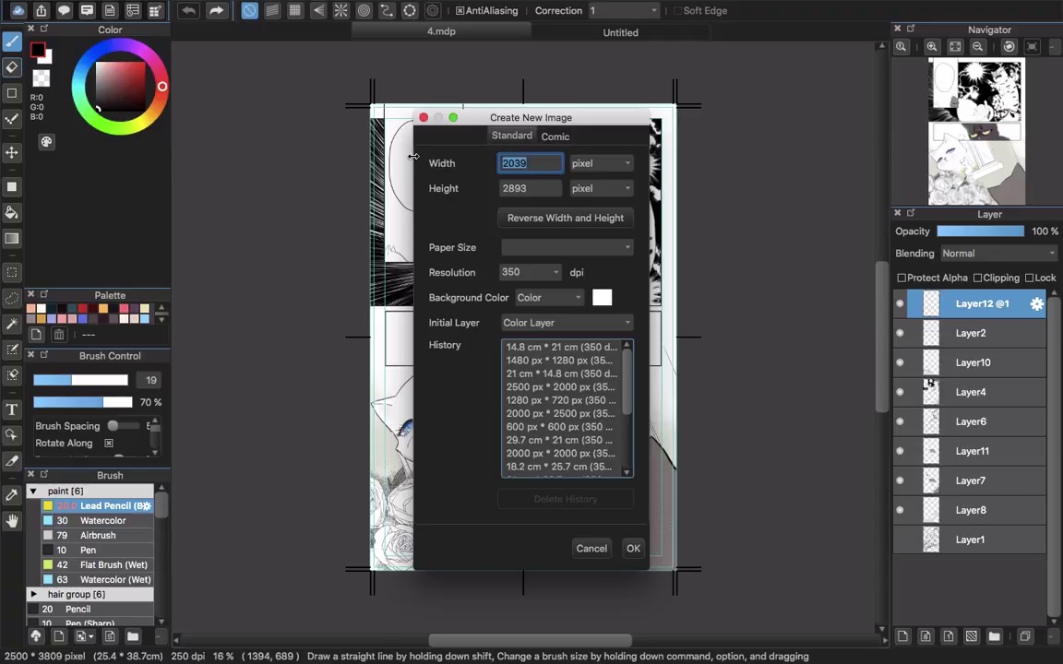
text(700)
key(Tab)
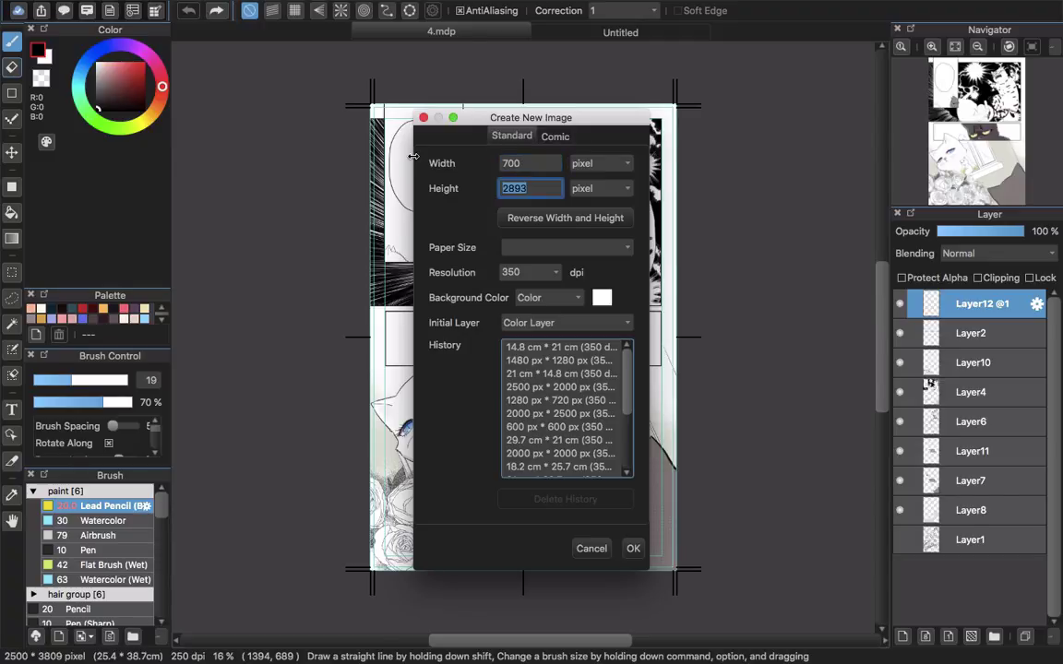
text(1400)
double_click(532, 271)
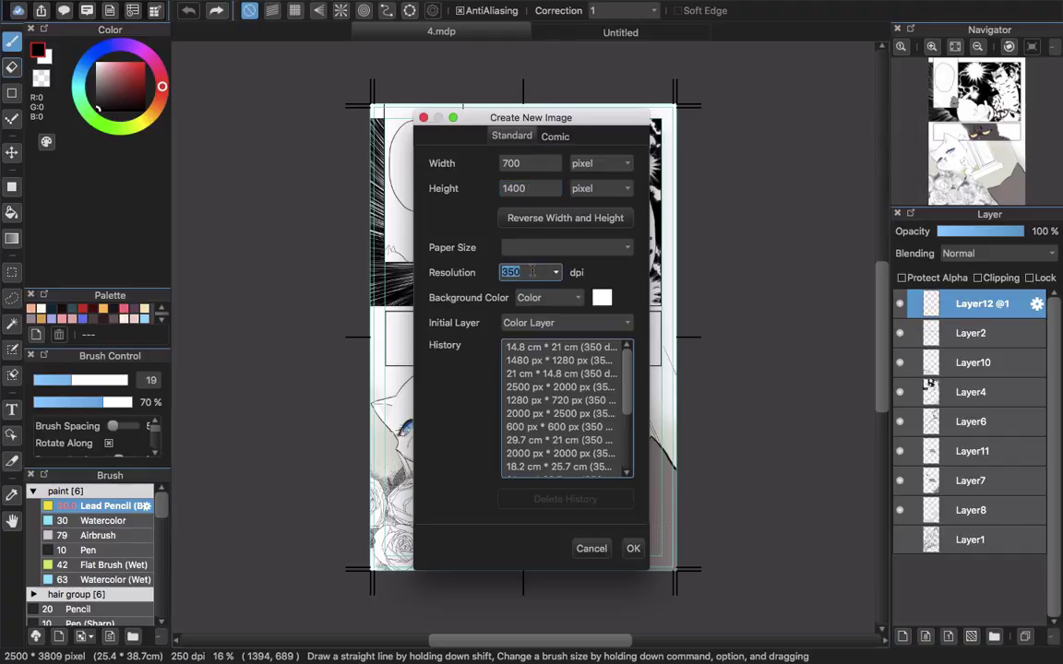
text(100)
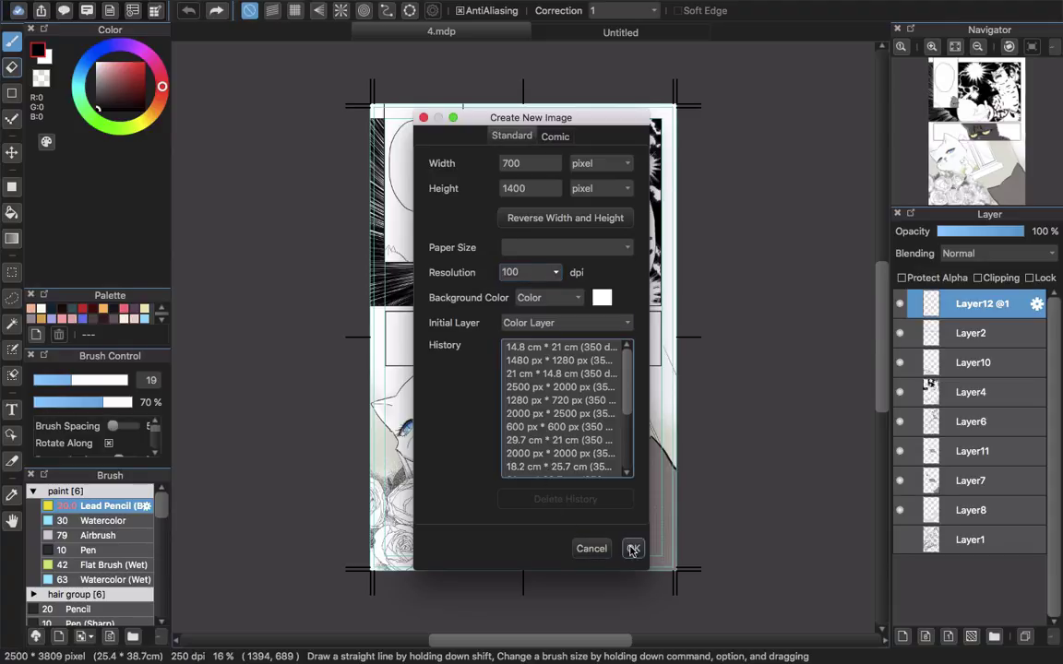
Step: Create the 700 × 1400 px canvas, then close it again
click(632, 548)
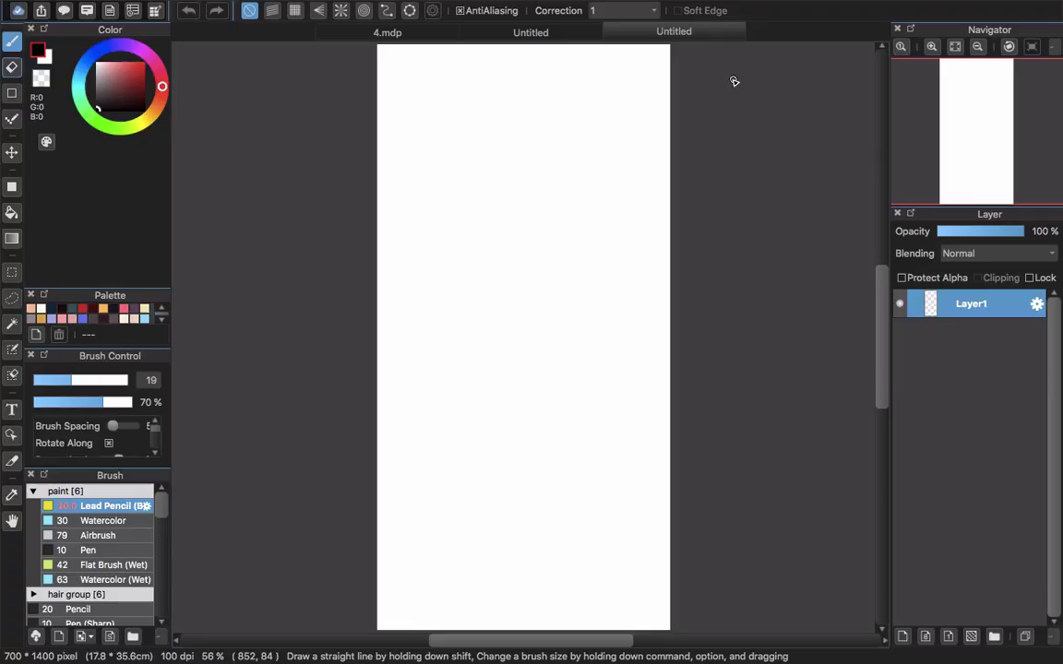
key(super+w)
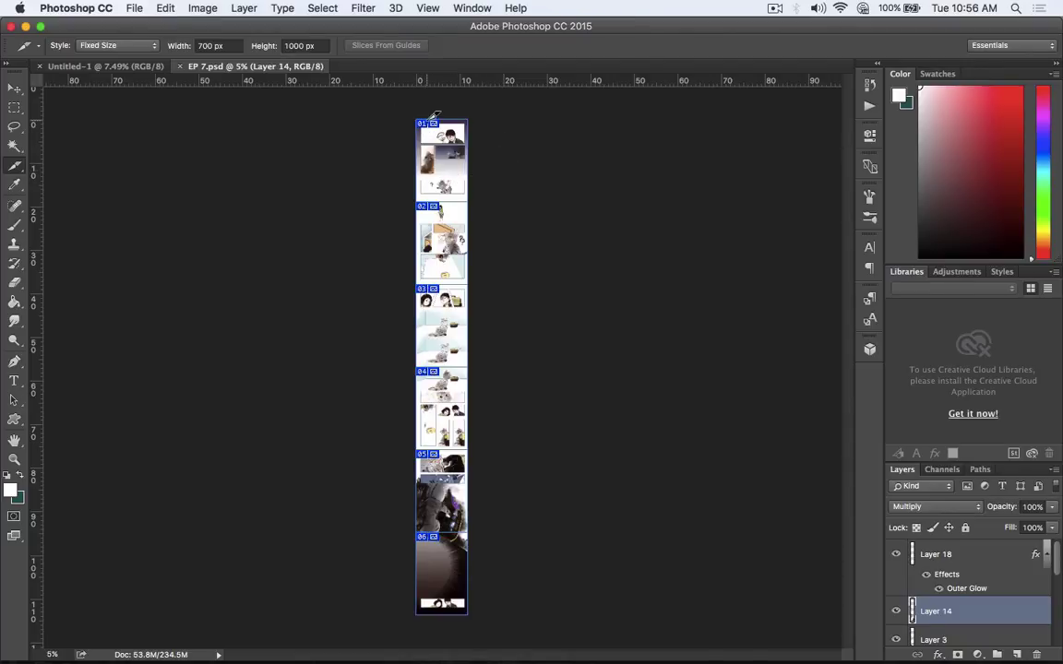
Step: Create a new 900 × 10000 px Photoshop document, correcting the width after an invalid-number warning
click(108, 64)
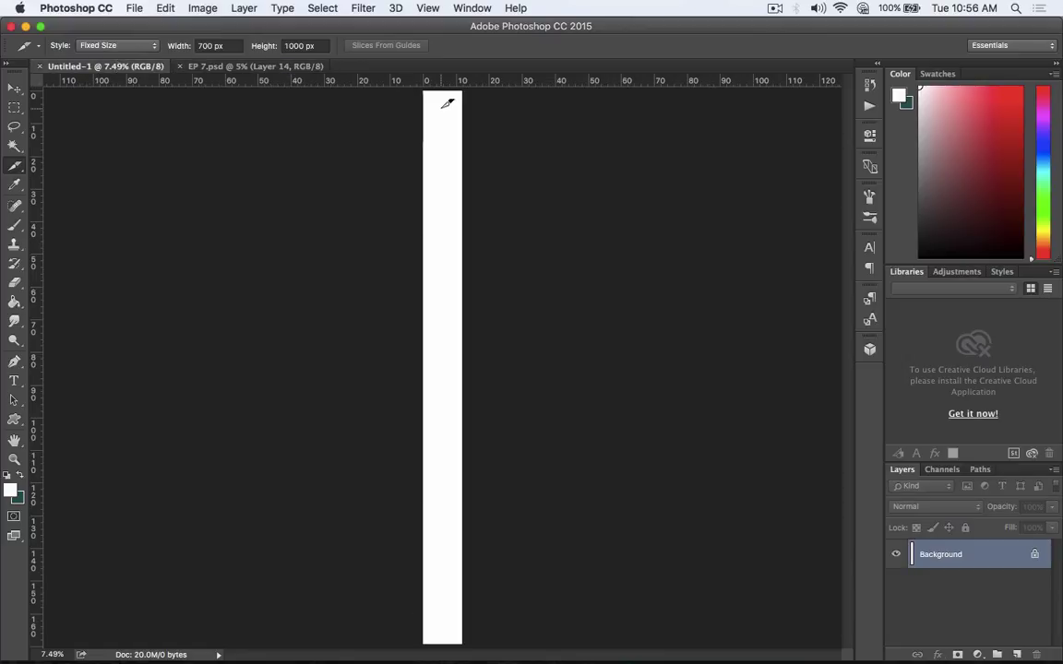
key(super+n)
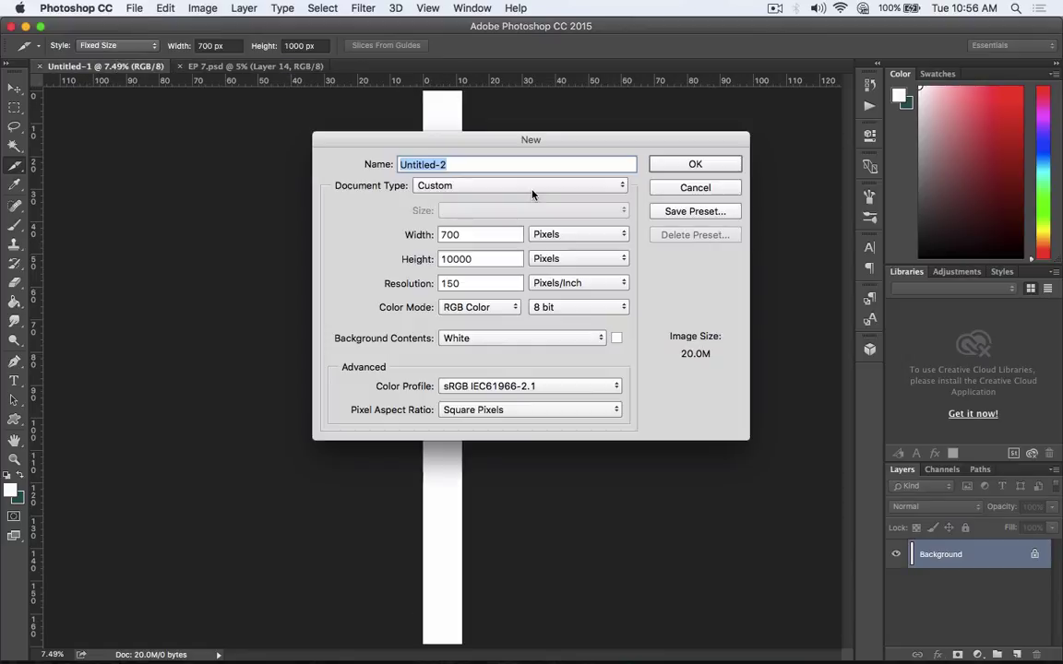
double_click(472, 235)
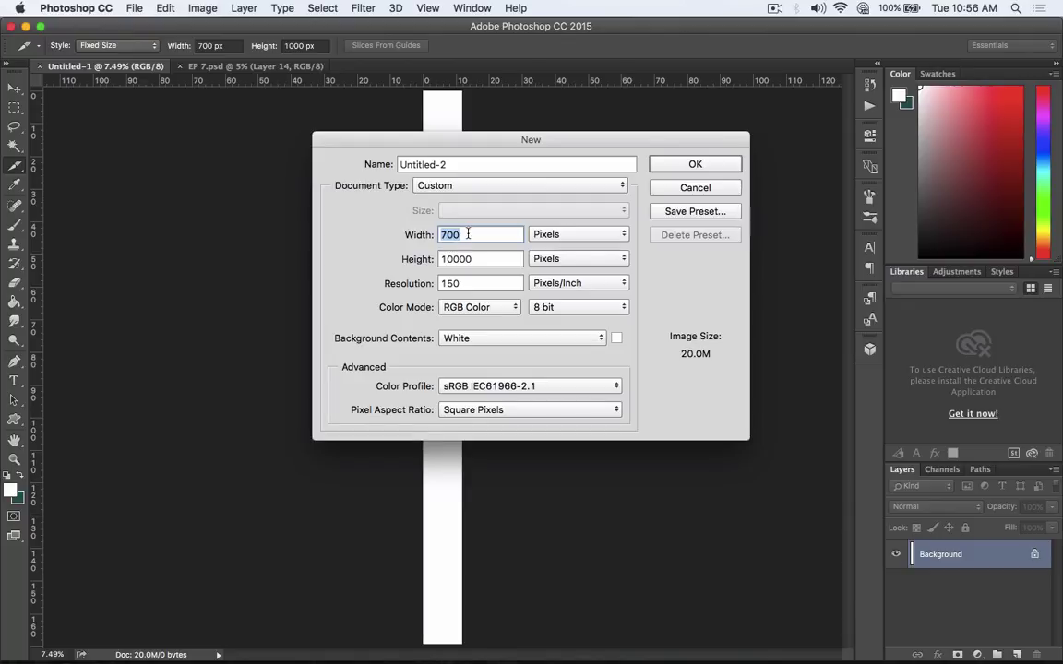
text(900)
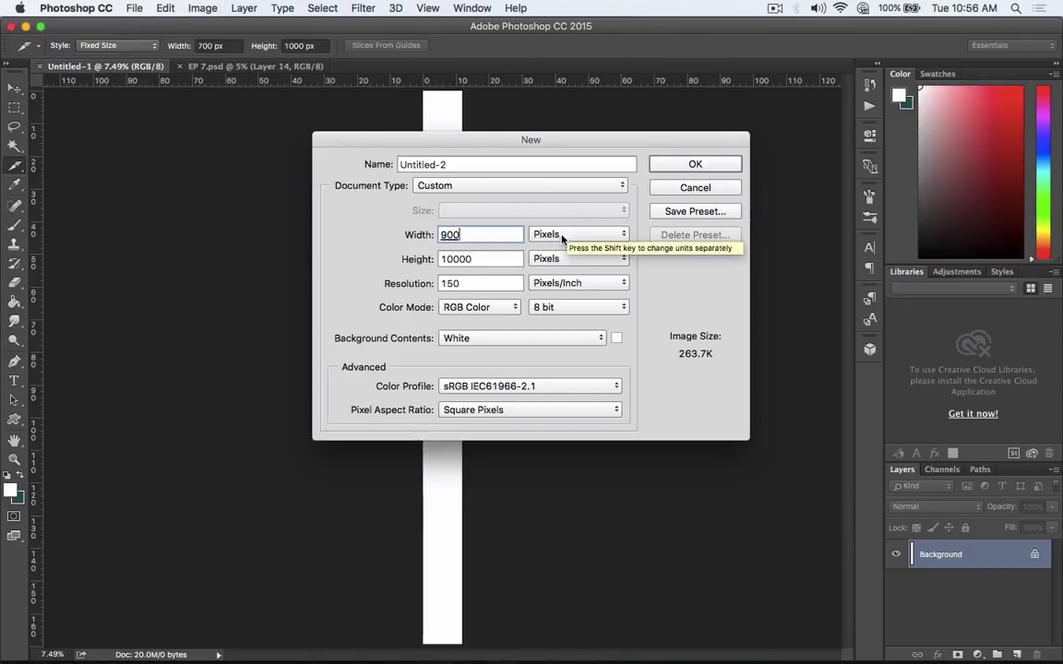
click(466, 258)
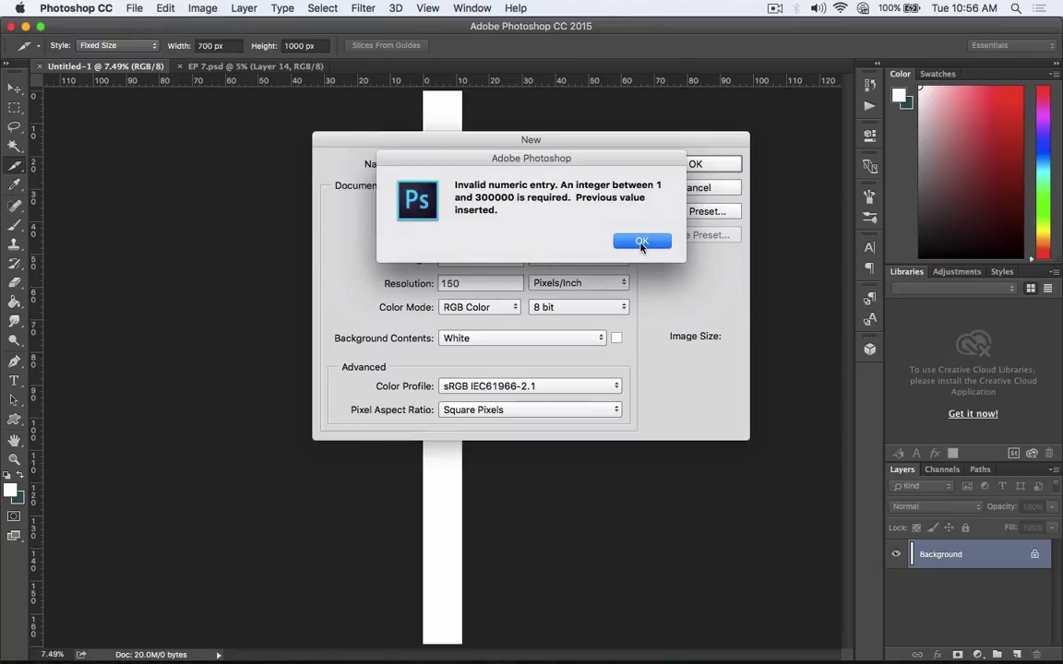
click(641, 241)
text(10000)
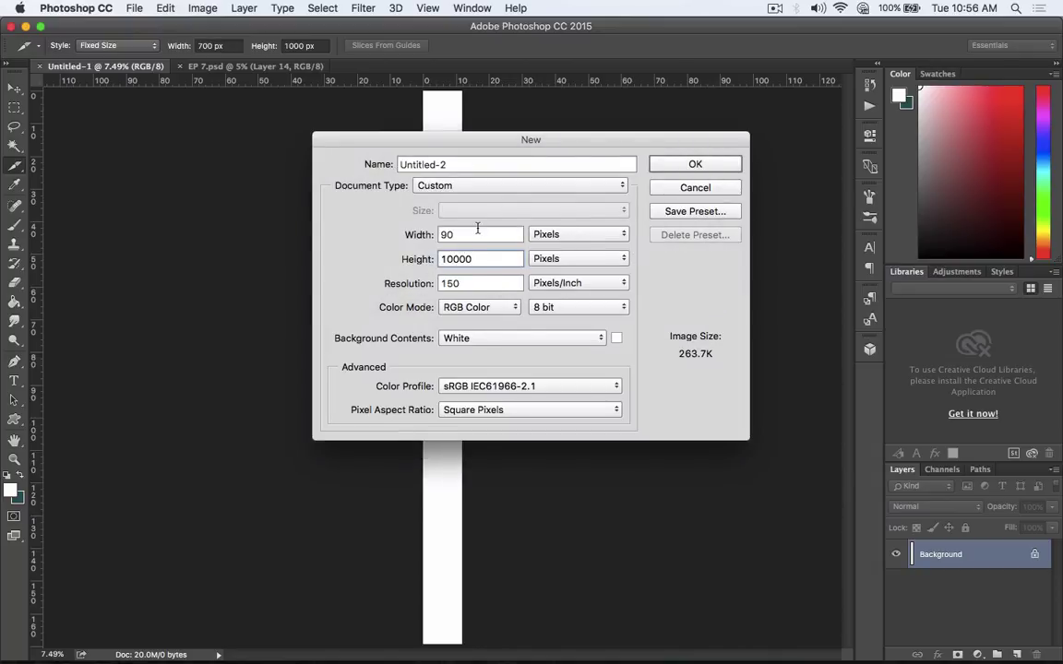
double_click(470, 232)
text(9)
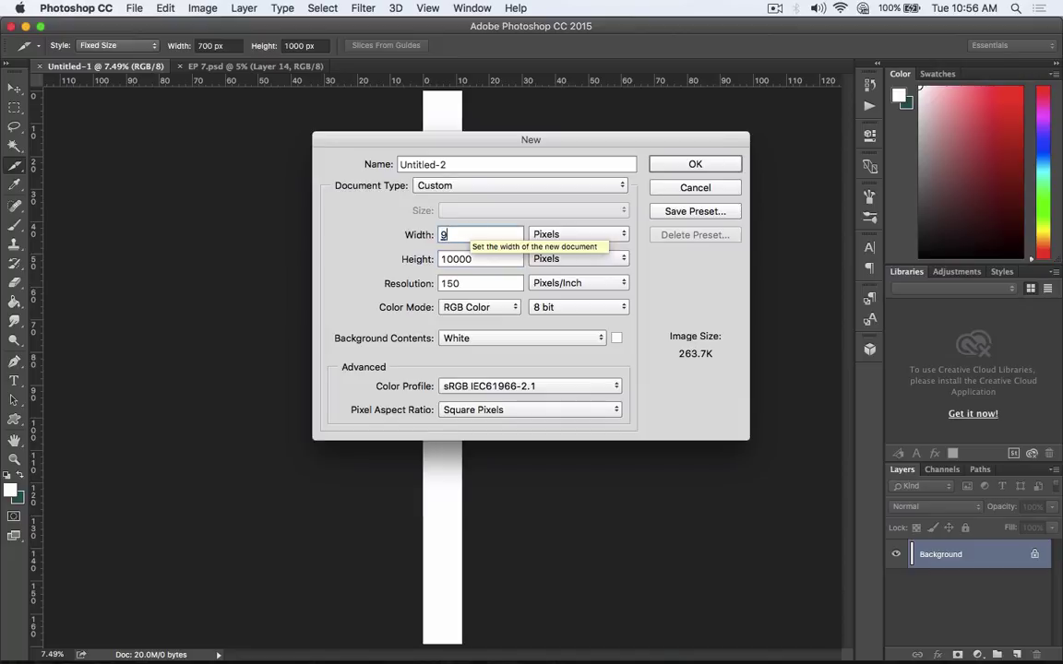
text(00)
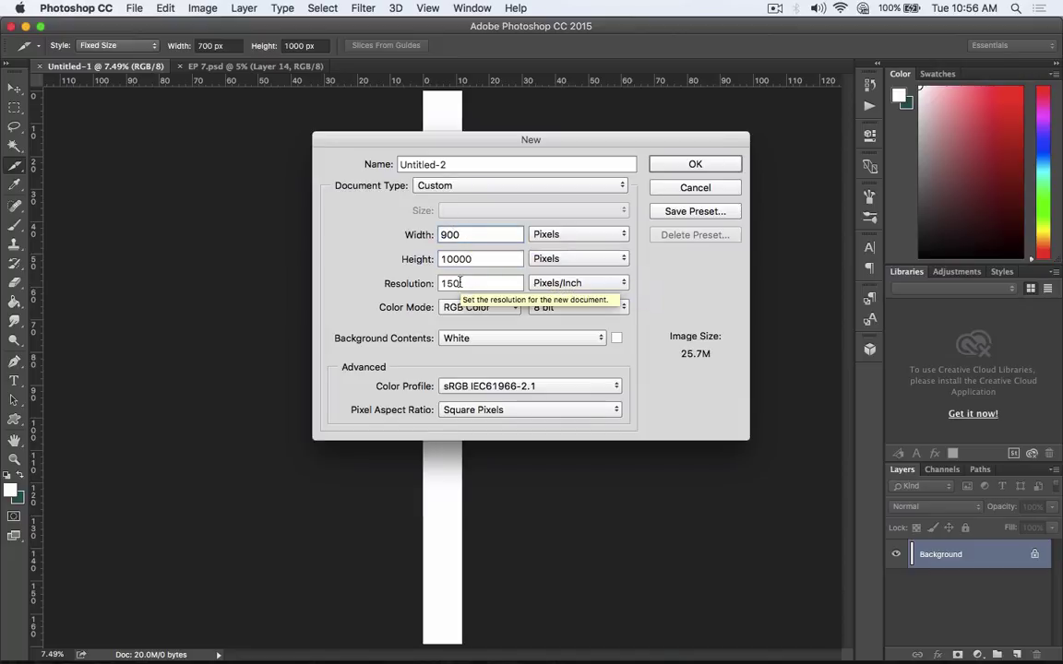
click(695, 163)
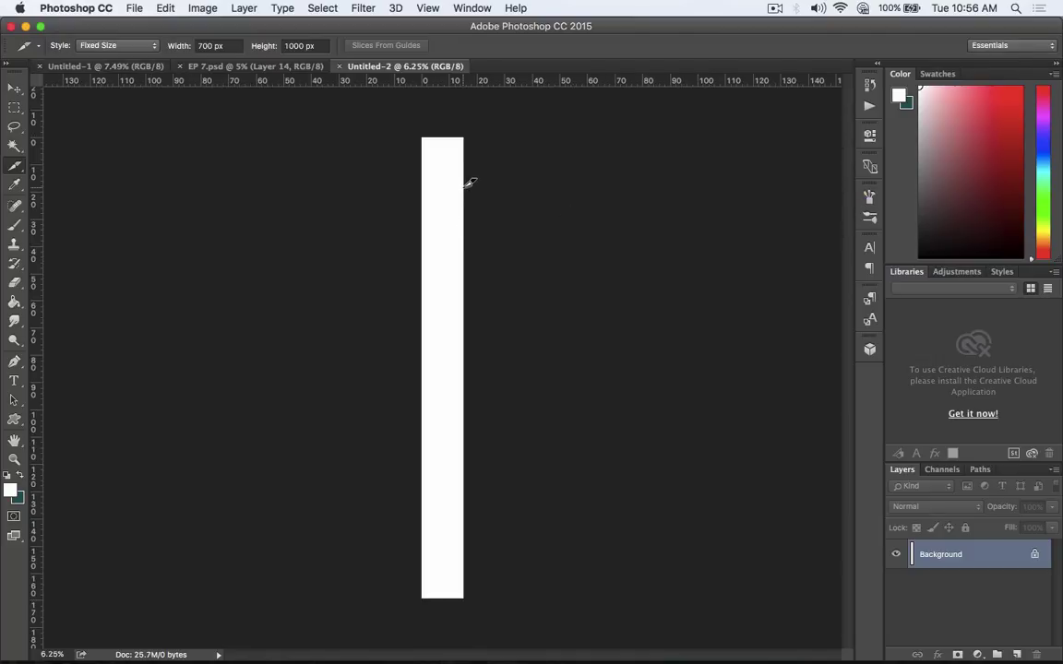
Step: In EP 7.psd, set the Slice tool's fixed height to 1400 px and cut a 700 × 1400 slice
click(229, 67)
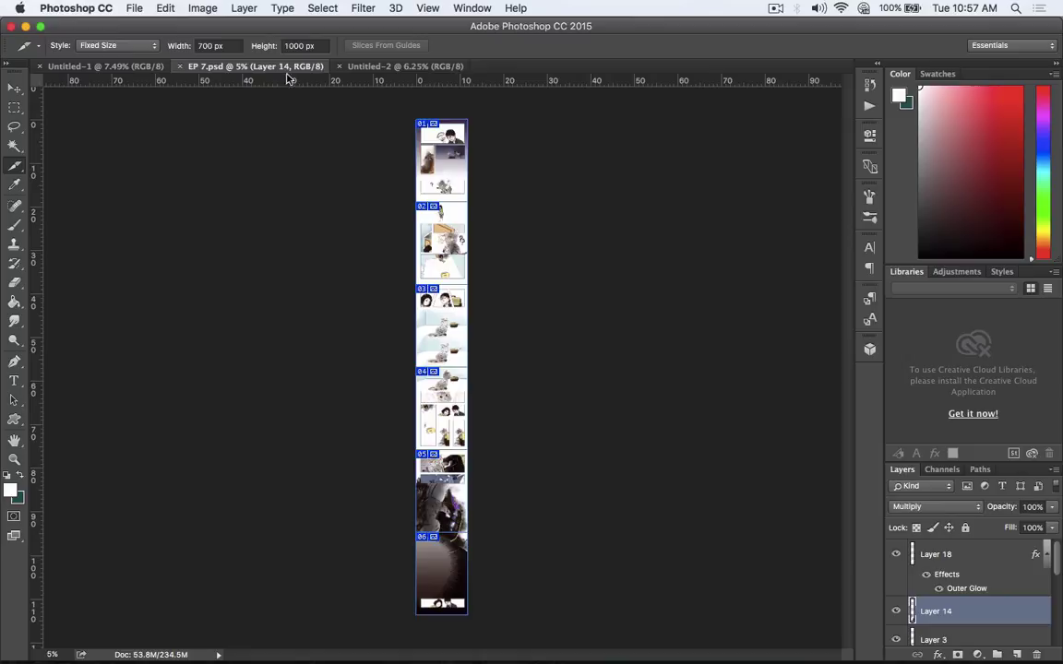
click(298, 44)
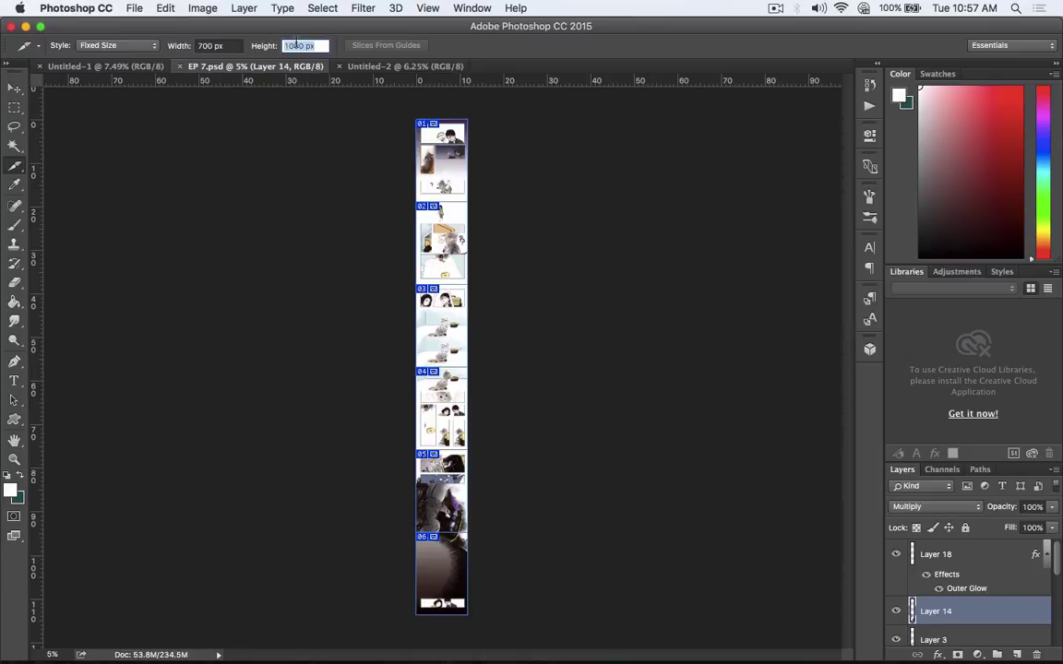
text(1400)
key(Tab)
drag(415, 107, 450, 189)
scroll(445, 193, up, 3)
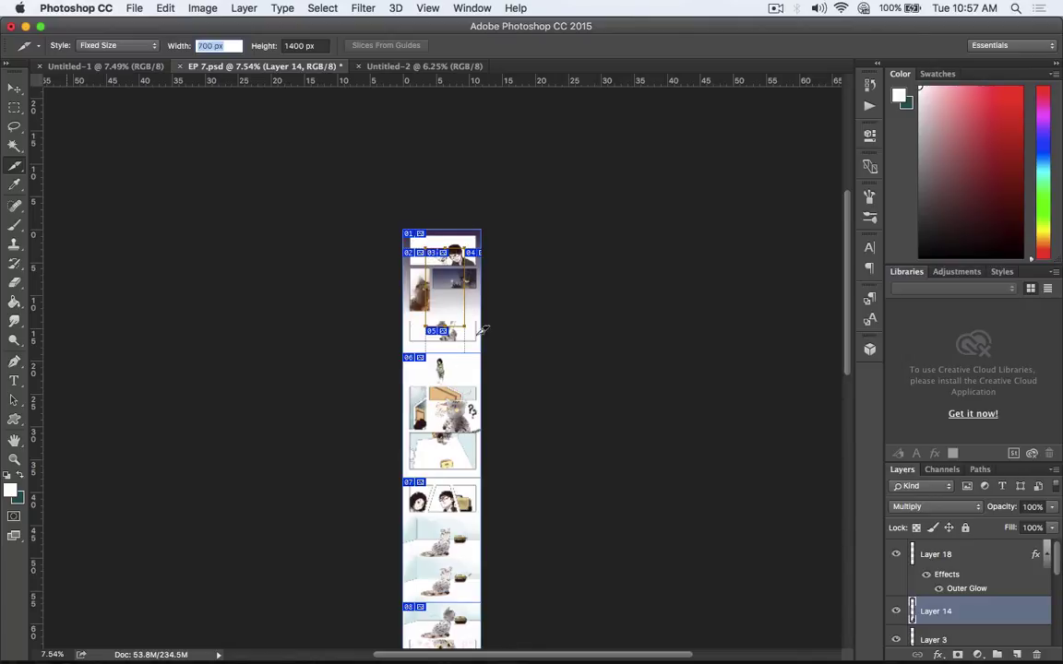
Step: Review Save for Web export settings, keeping All Slices, then cancel without saving
click(133, 10)
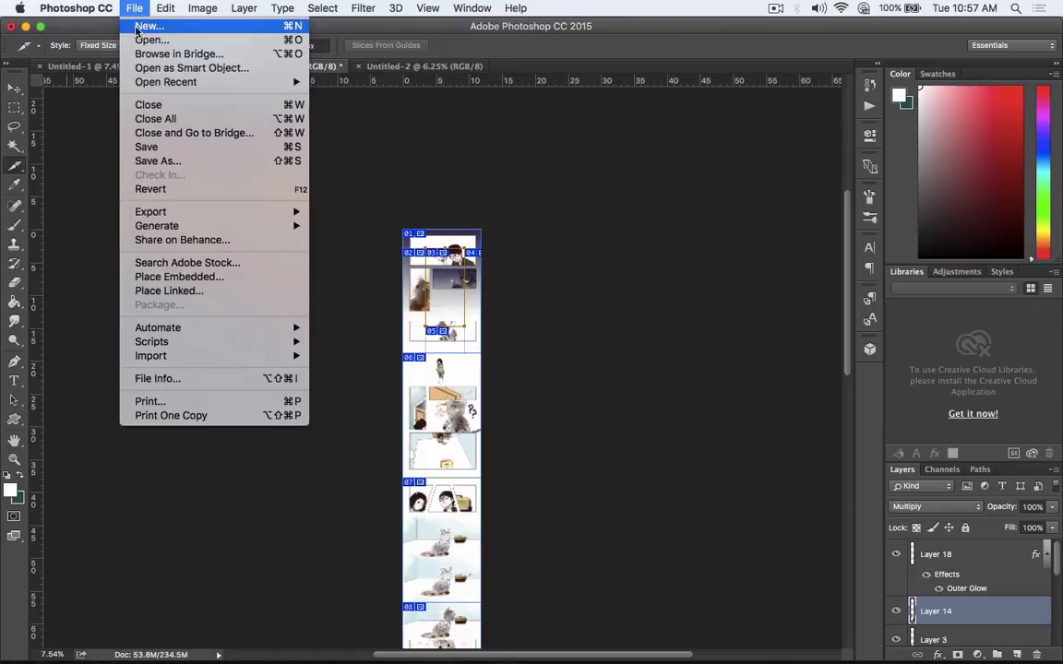
mouse_move(171, 214)
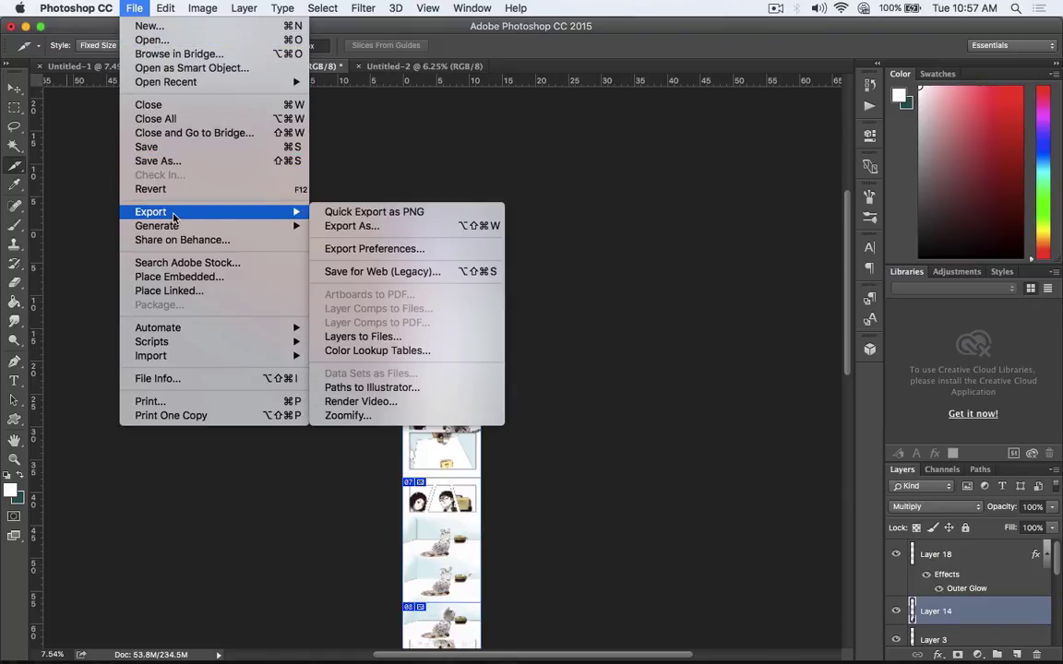
click(383, 271)
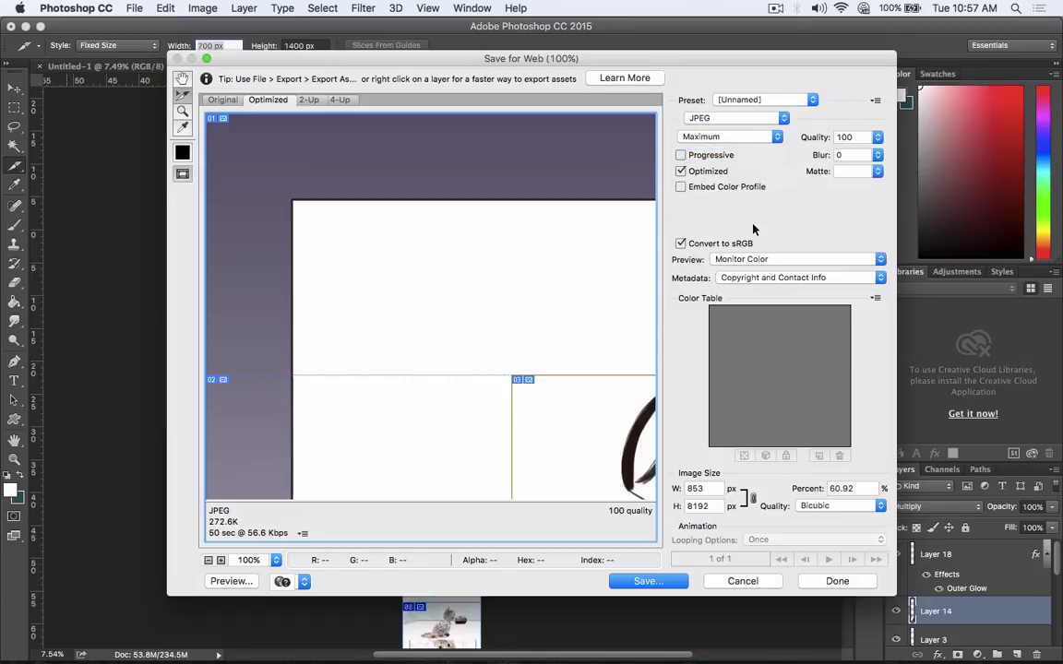
click(696, 489)
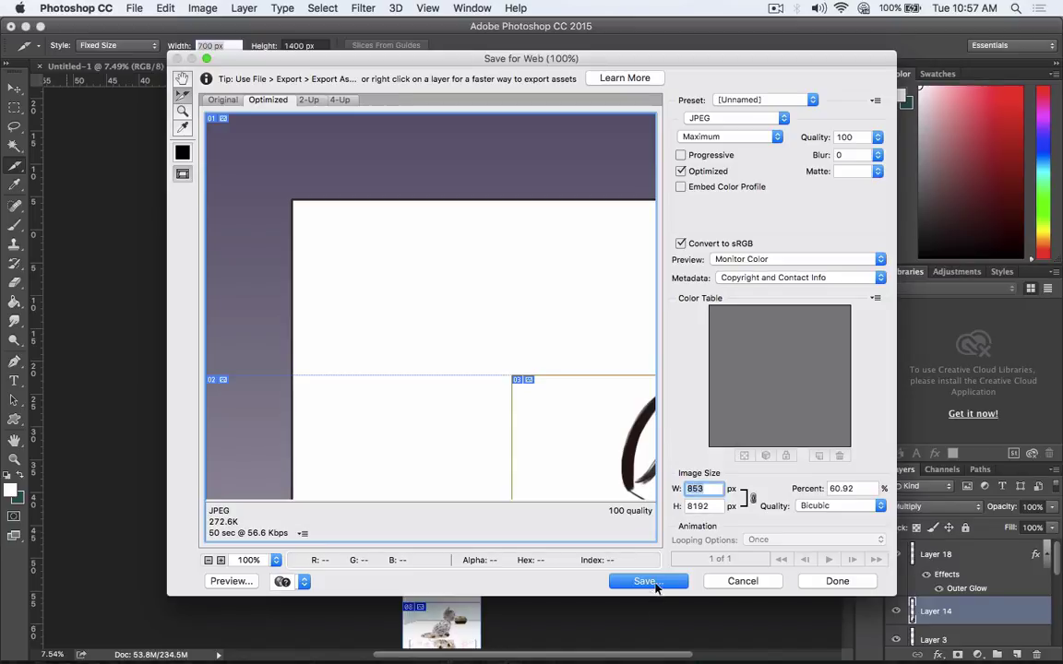
click(646, 582)
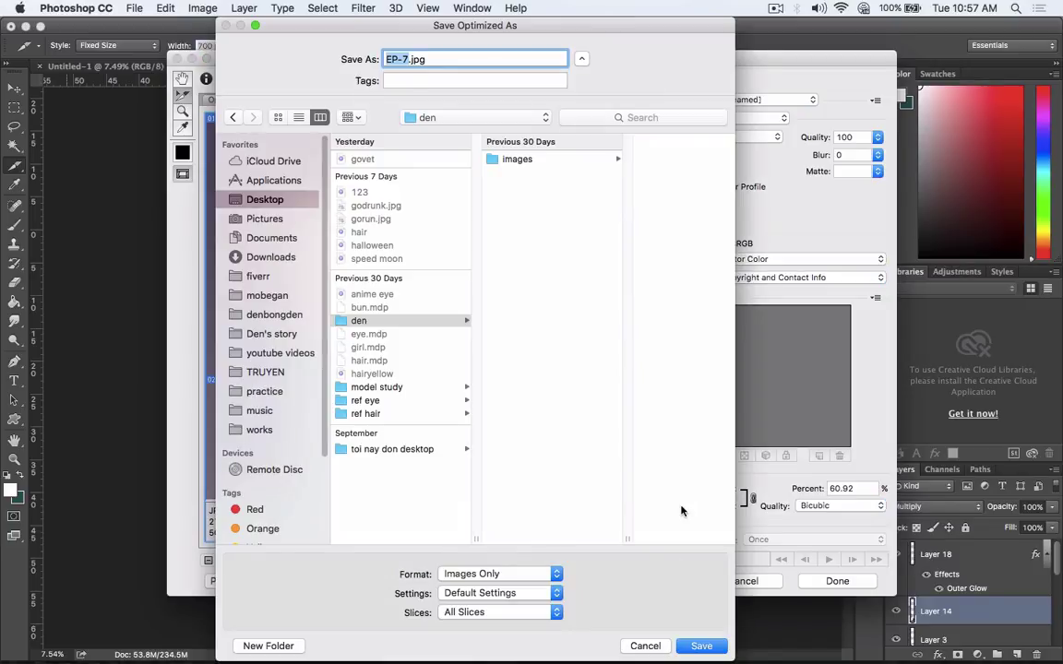
click(467, 614)
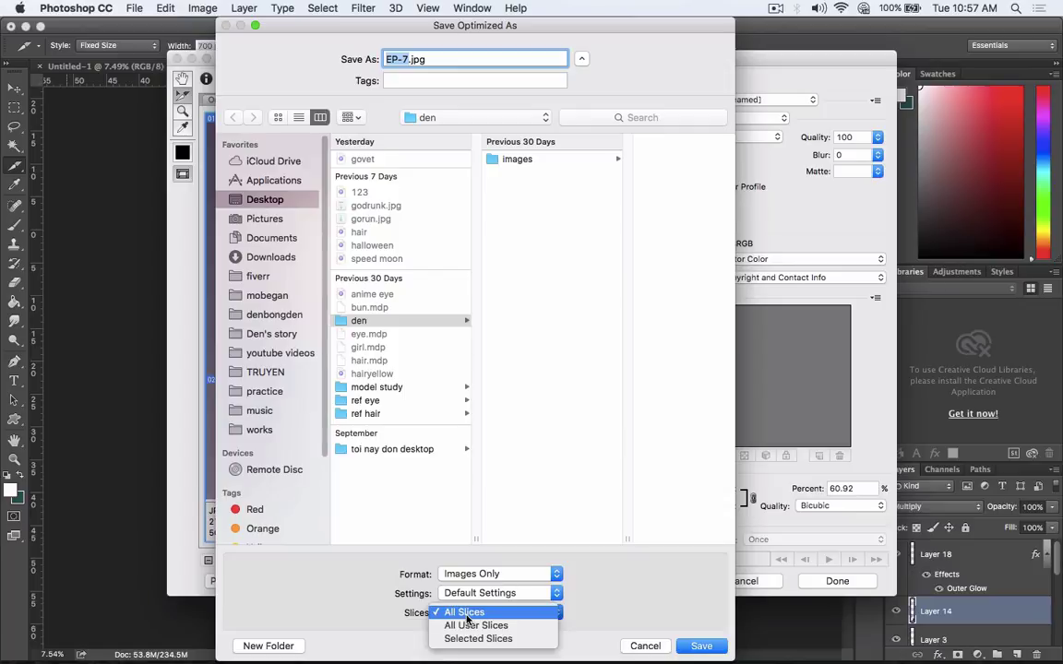
click(572, 346)
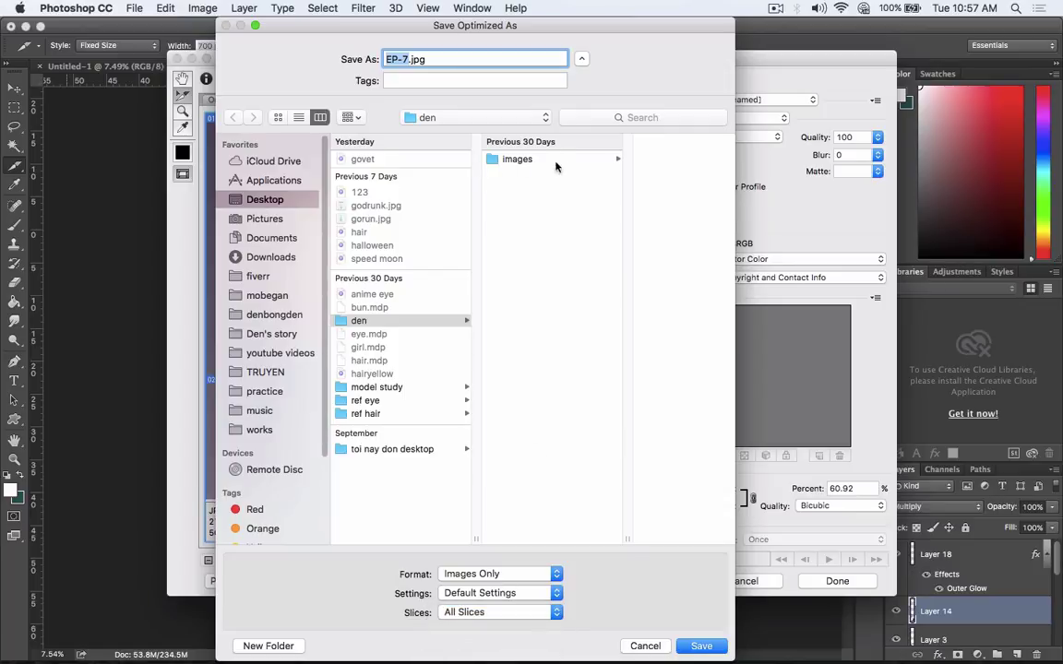
click(645, 646)
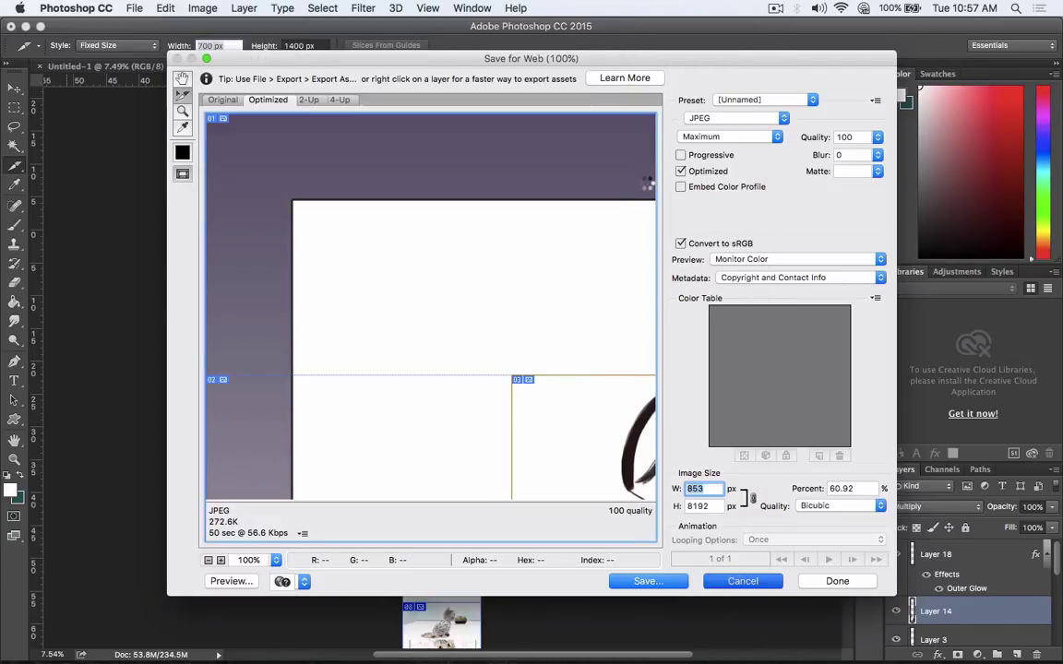
key(super+o)
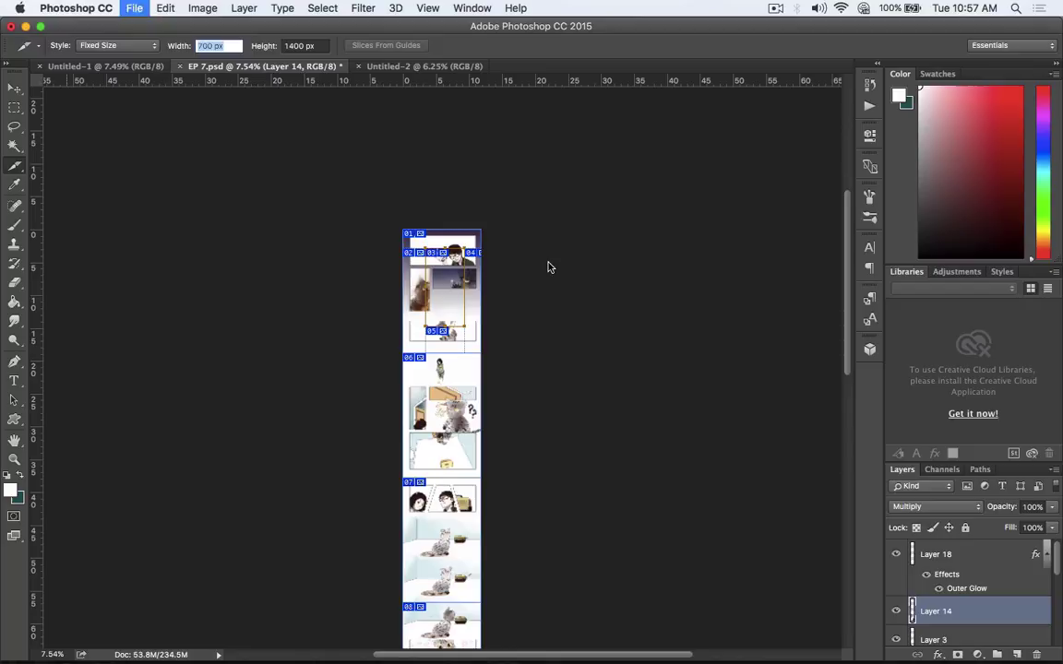
Step: In the chap 7 images folder, select EP-7_01 copy.jpg and preview it full size
scroll(406, 323, down, 5)
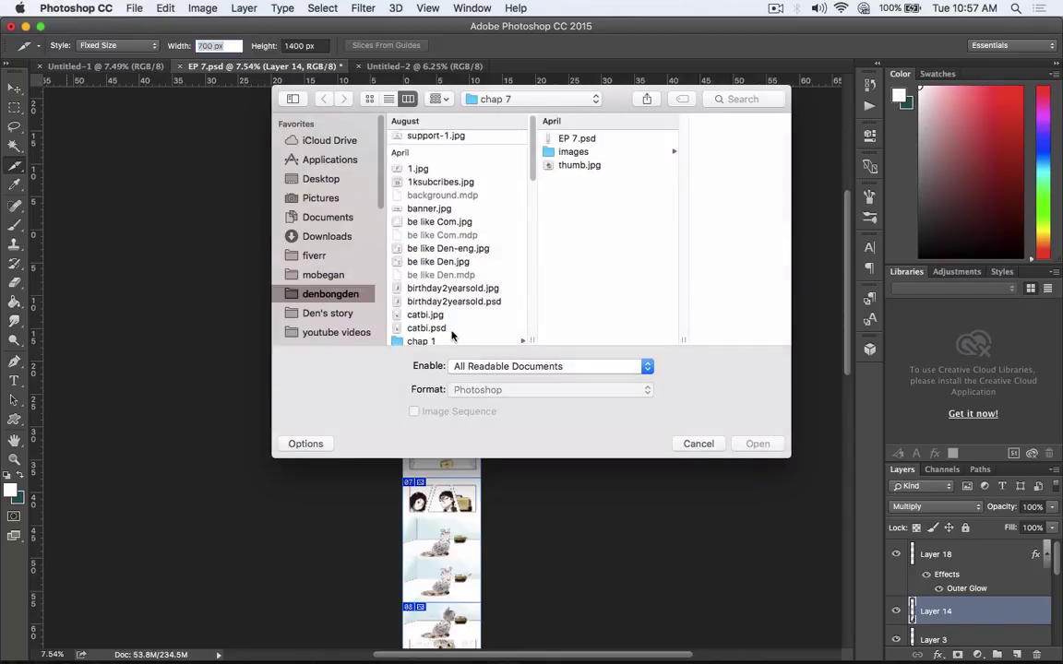
click(581, 151)
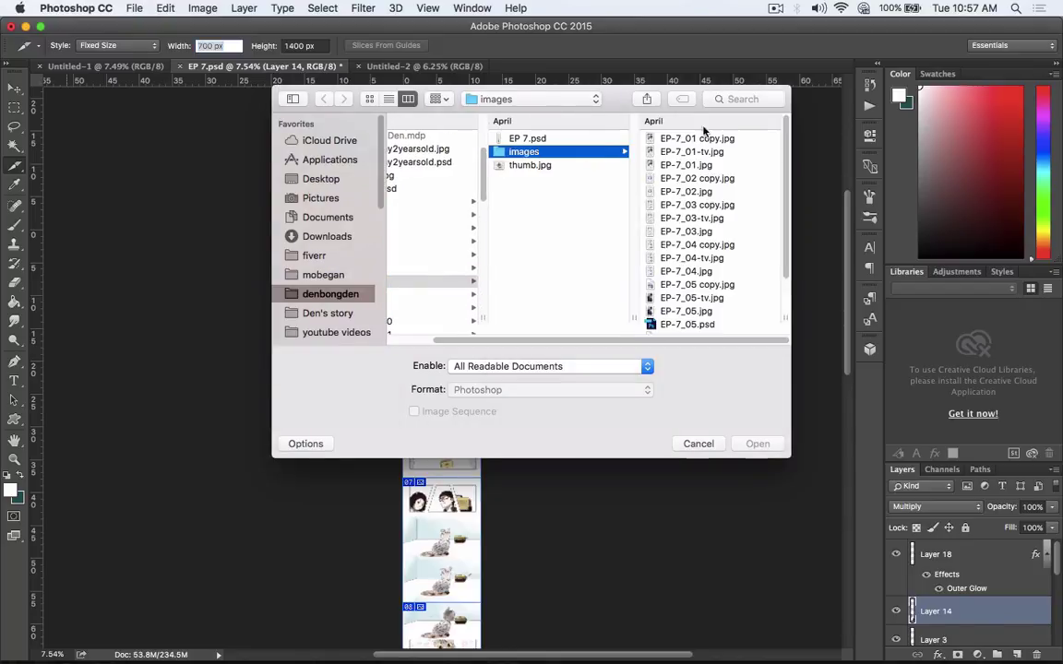
click(708, 151)
key(Up)
key(space)
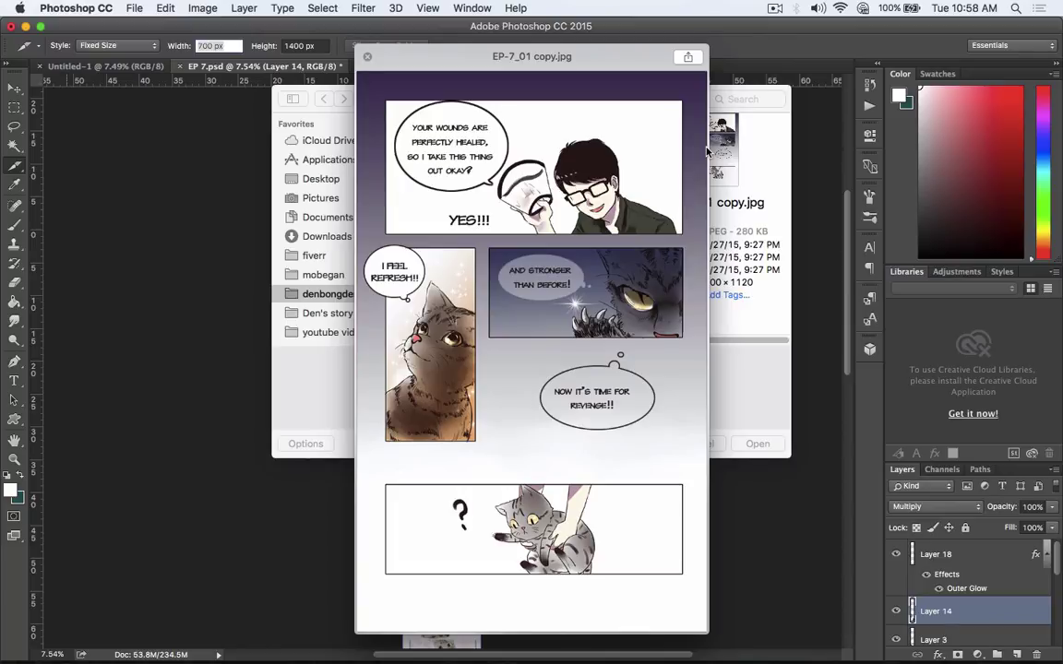
Step: Launch Chrome through Spotlight and load webtoons.com/en
key(ctrl+Right)
key(ctrl+Right)
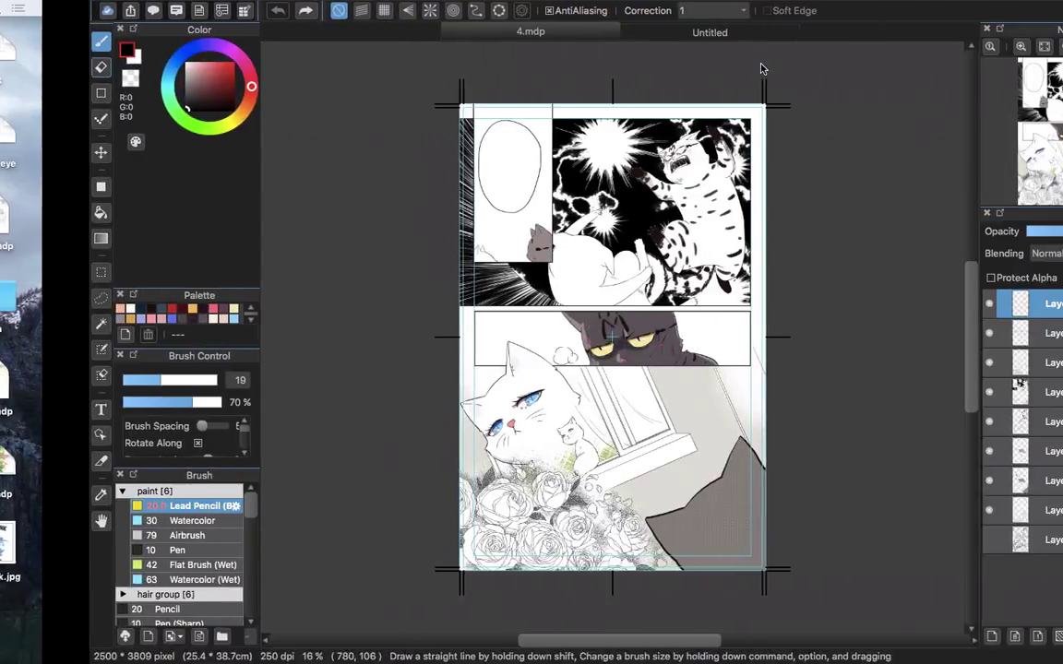
key(super+space)
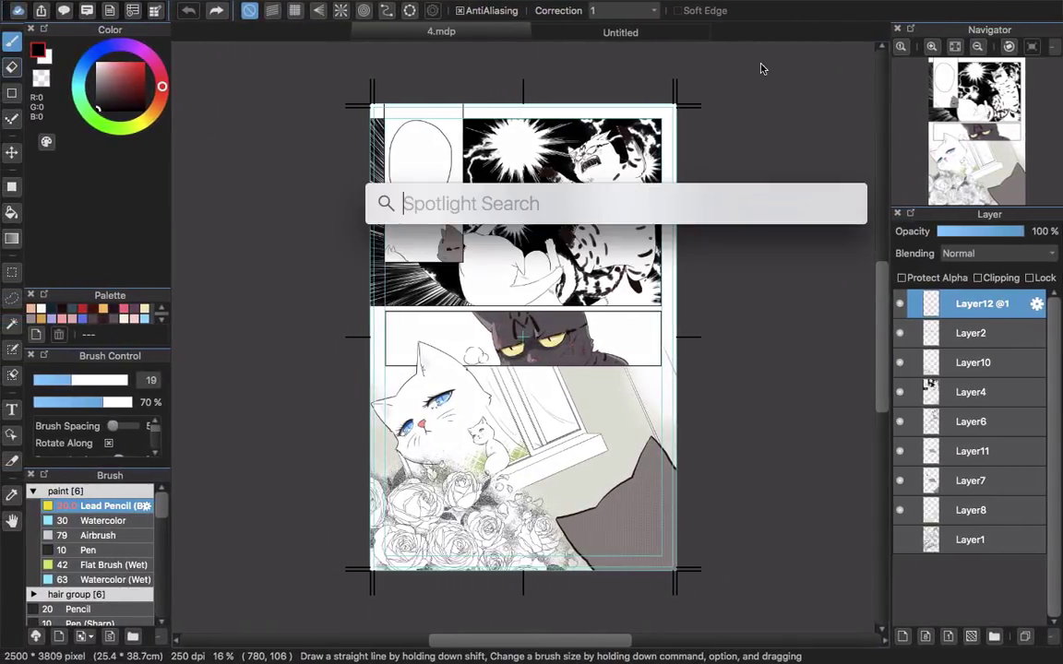
text(chr)
key(Return)
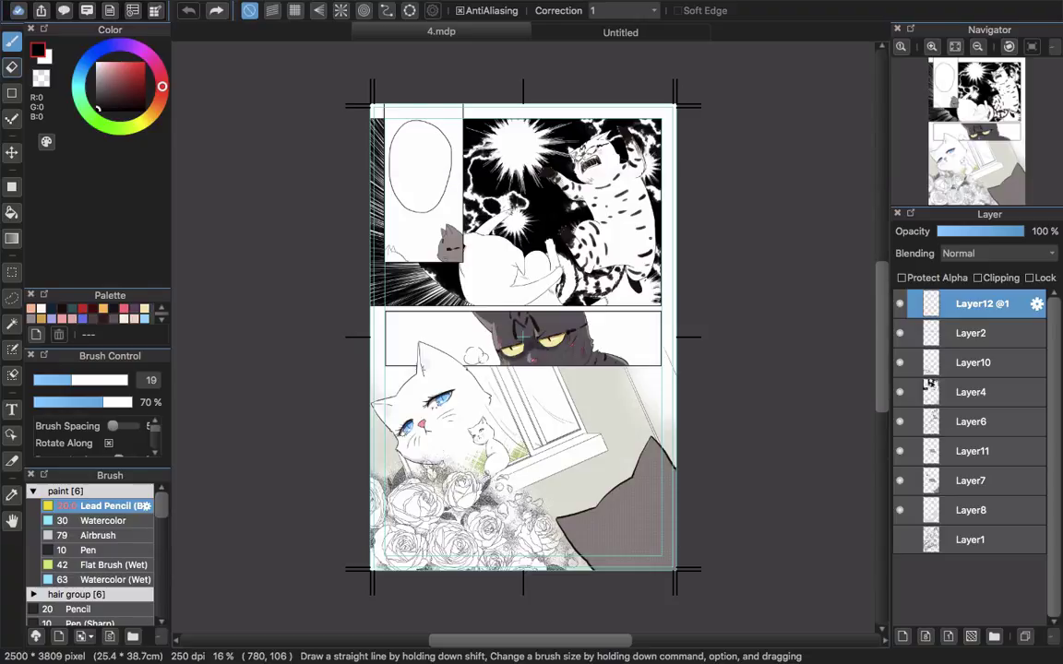
text(tapas)
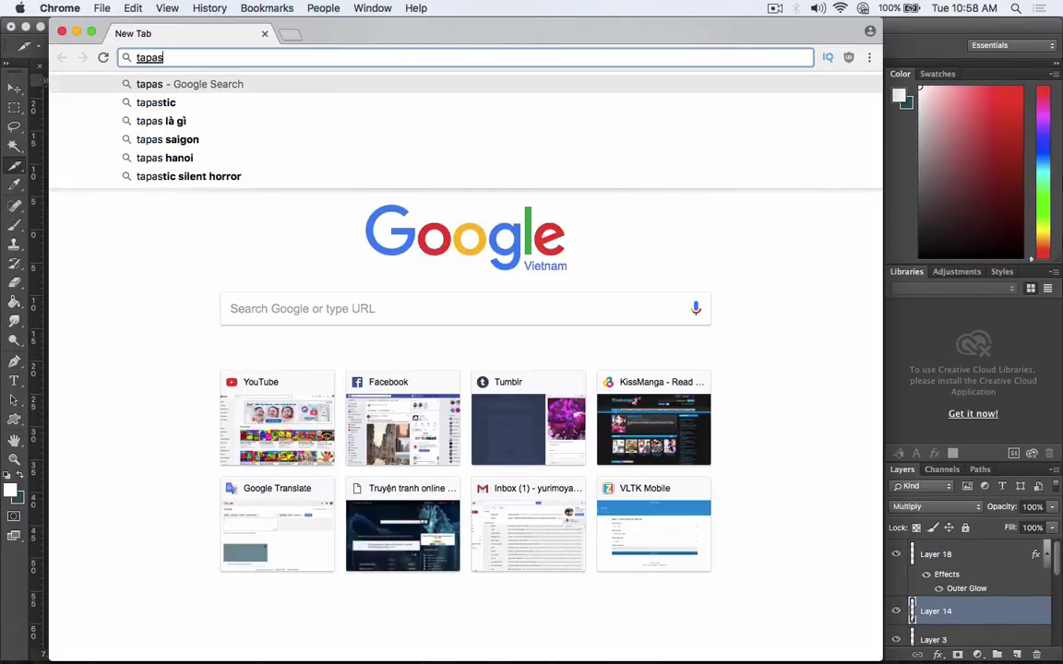
key(BackSpace)
text(stic)
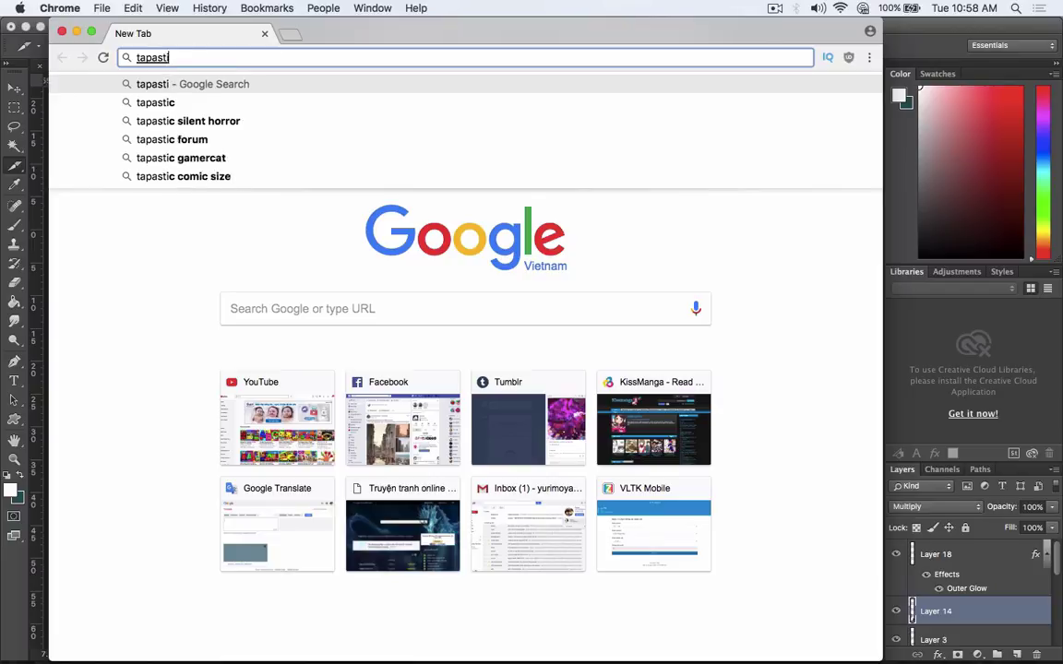
key(BackSpace)
key(BackSpace)
key(BackSpace)
key(BackSpace)
key(BackSpace)
key(BackSpace)
key(BackSpace)
key(BackSpace)
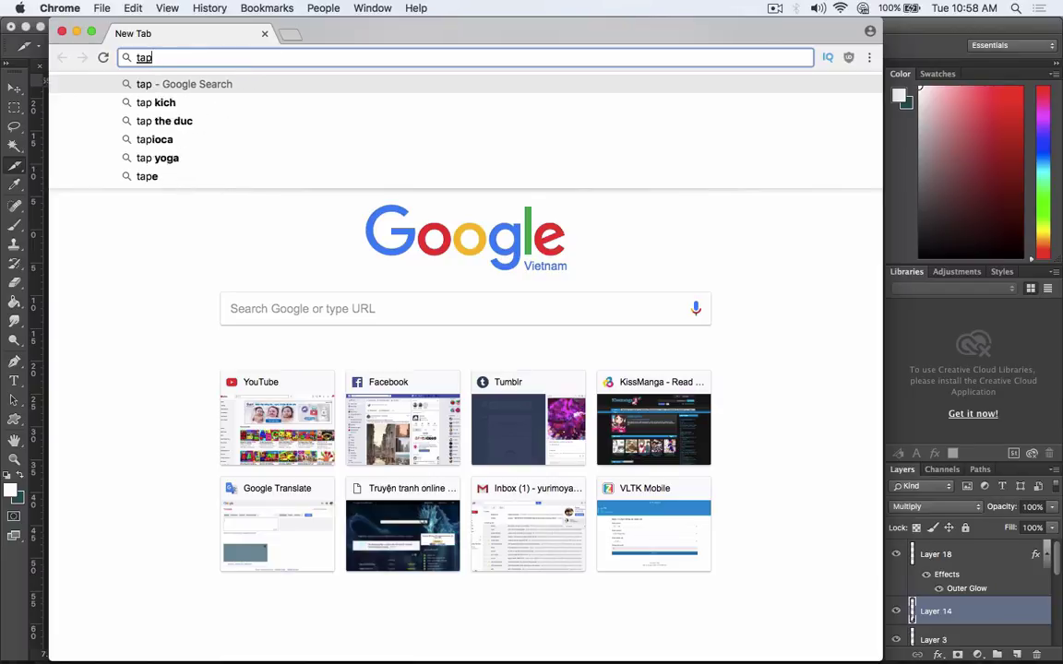
text(webto)
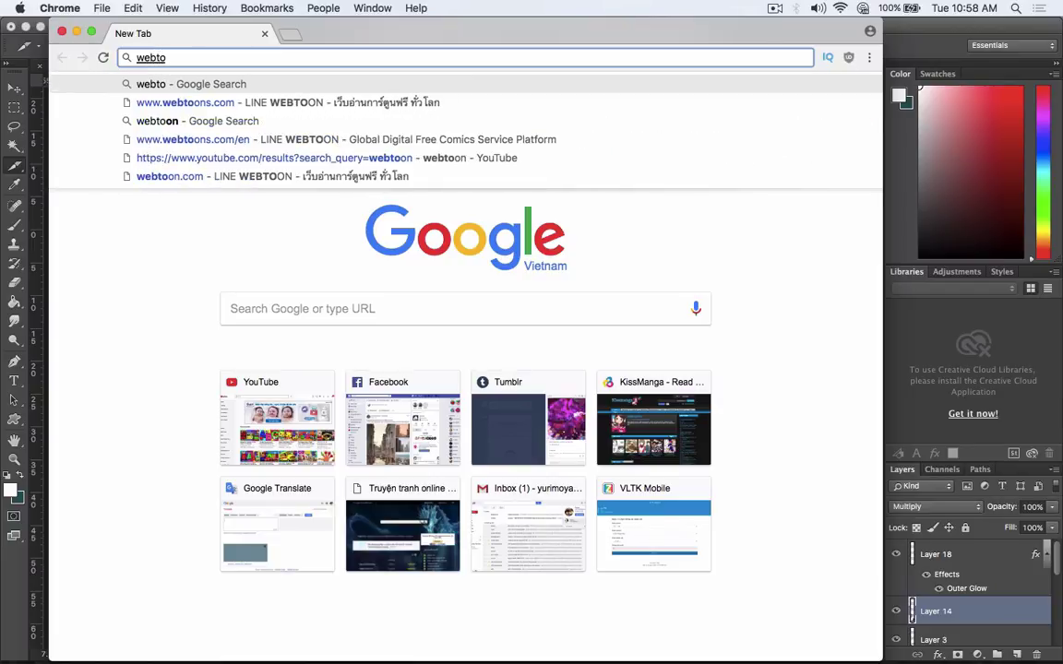
key(Down)
key(Down)
key(Down)
key(Return)
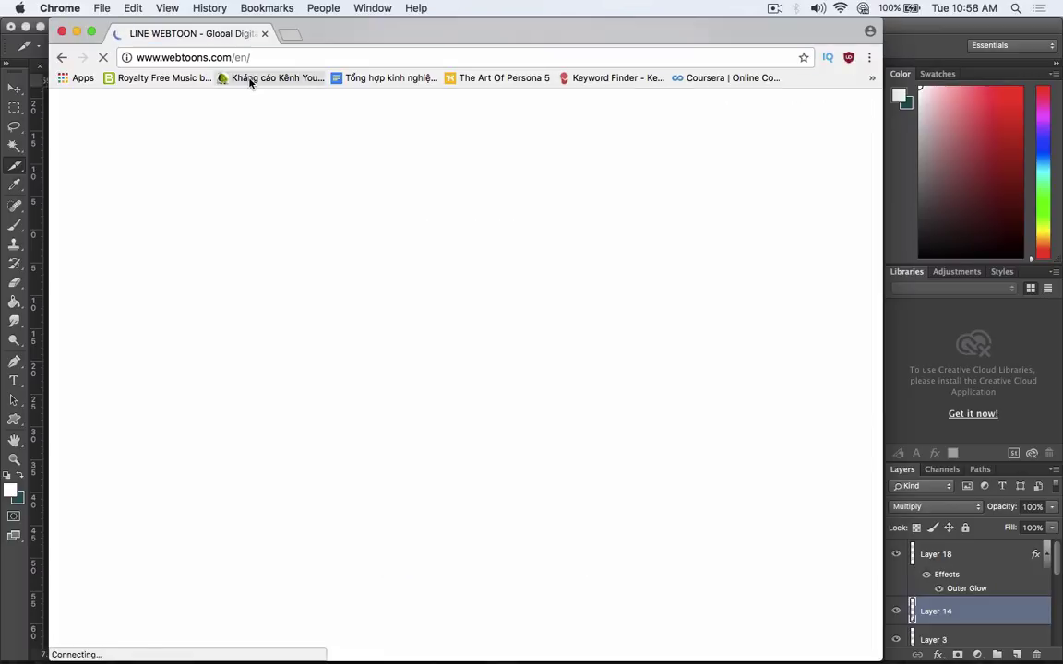
Step: Read down Boyfriend of the Dead Ep. 32 as a vertical strip, then return to Photoshop
scroll(343, 349, down, 5)
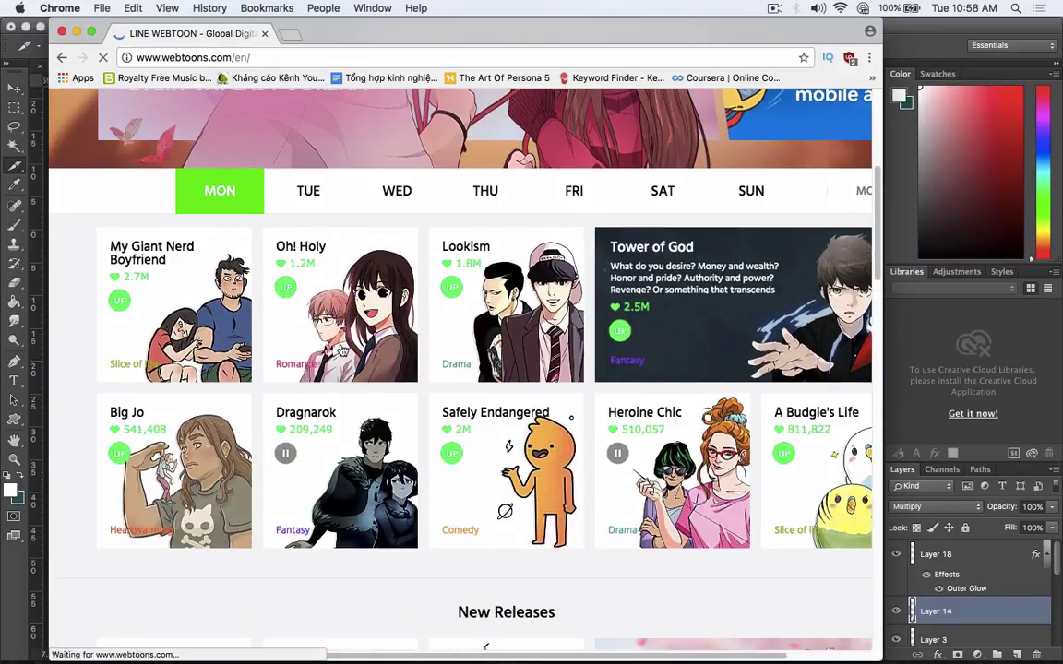
scroll(342, 349, down, 5)
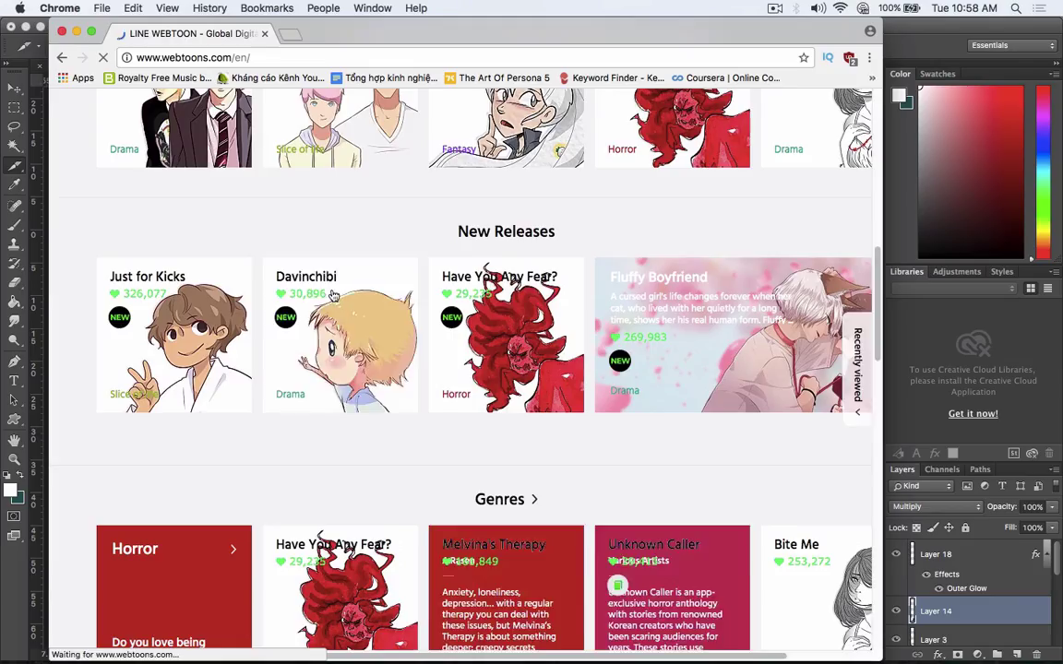
click(361, 204)
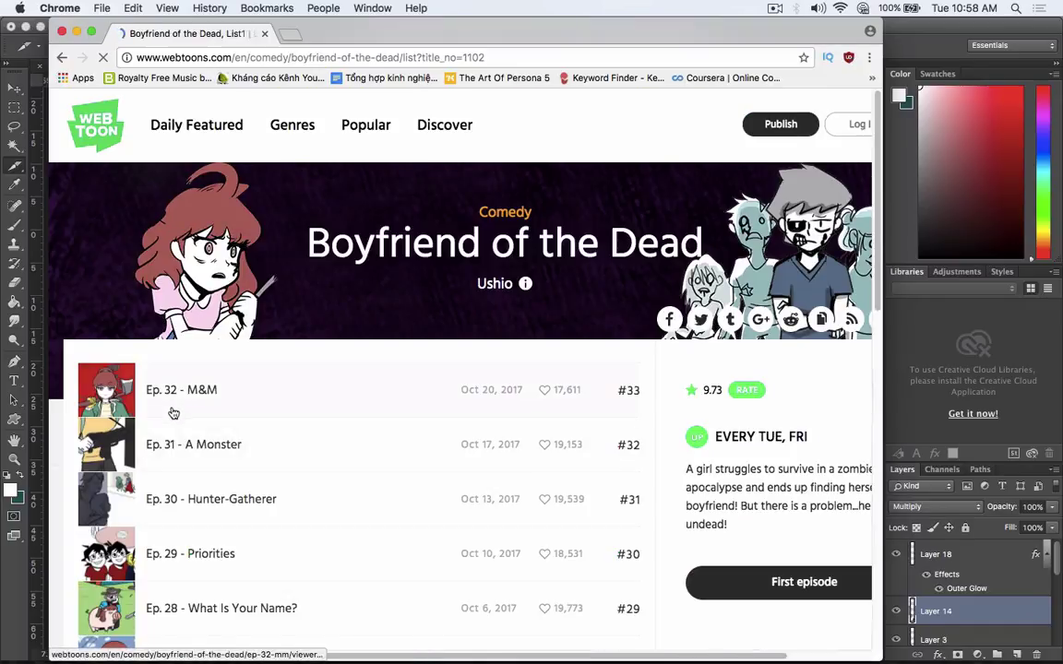
click(228, 286)
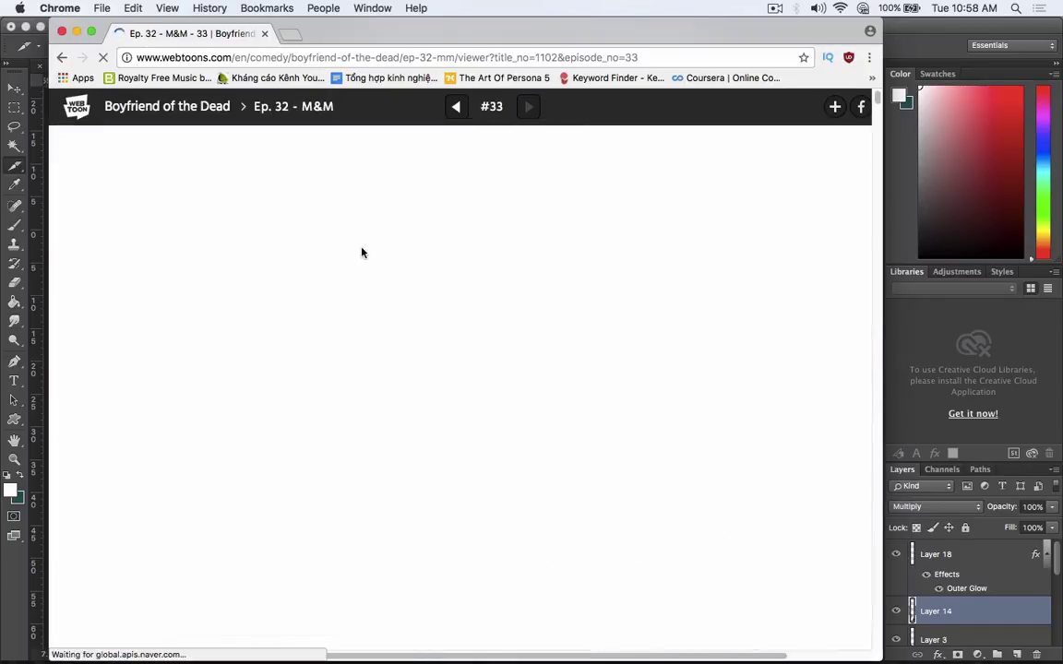
scroll(488, 330, down, 15)
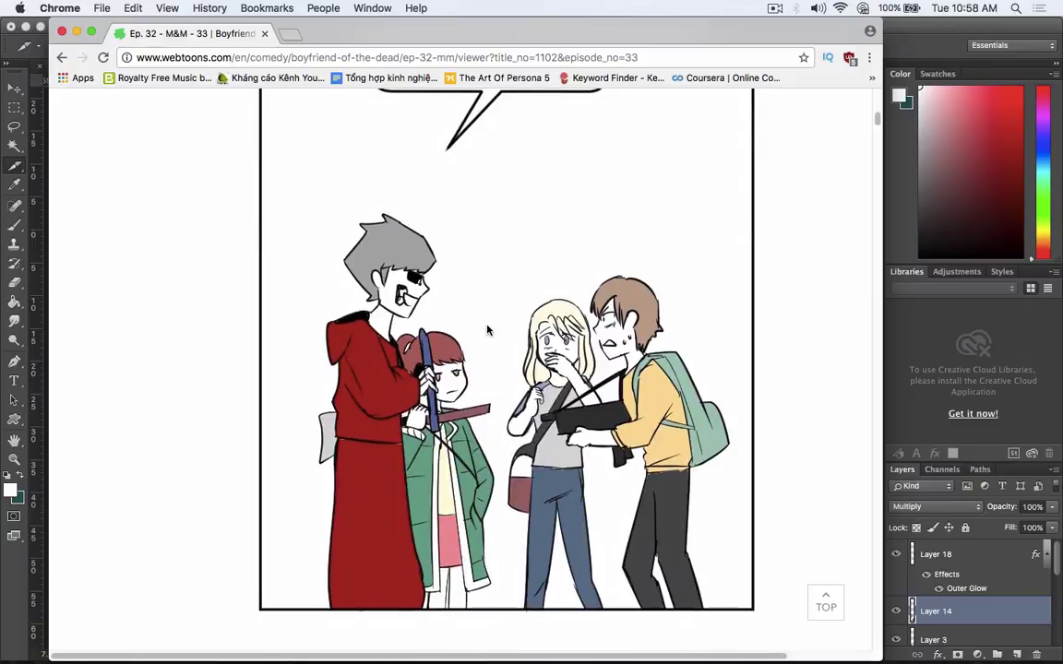
scroll(487, 330, down, 15)
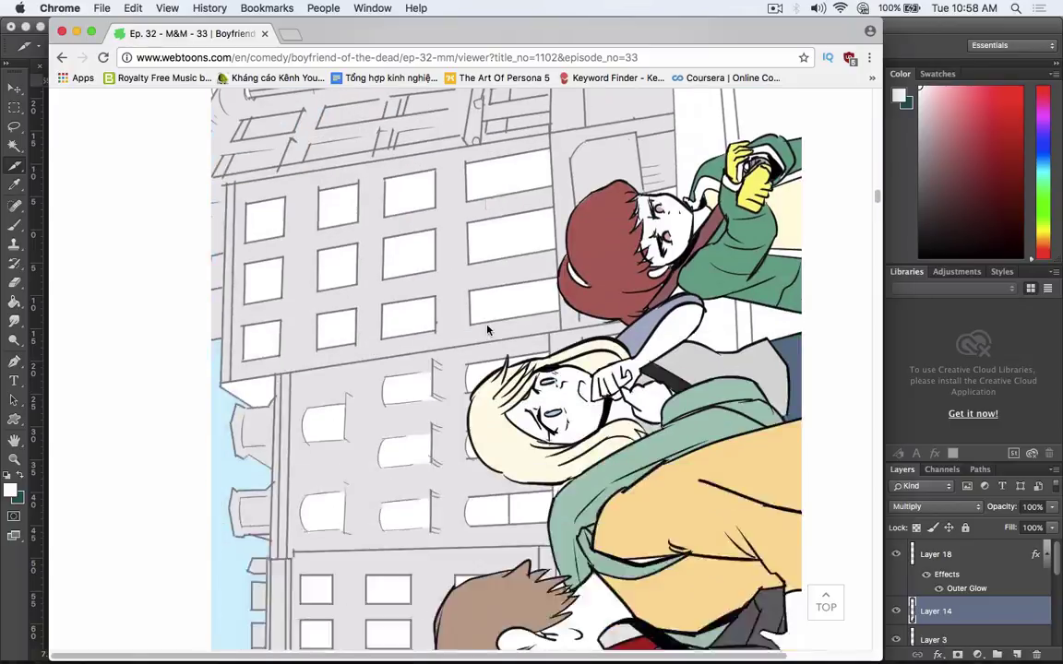
scroll(487, 329, down, 15)
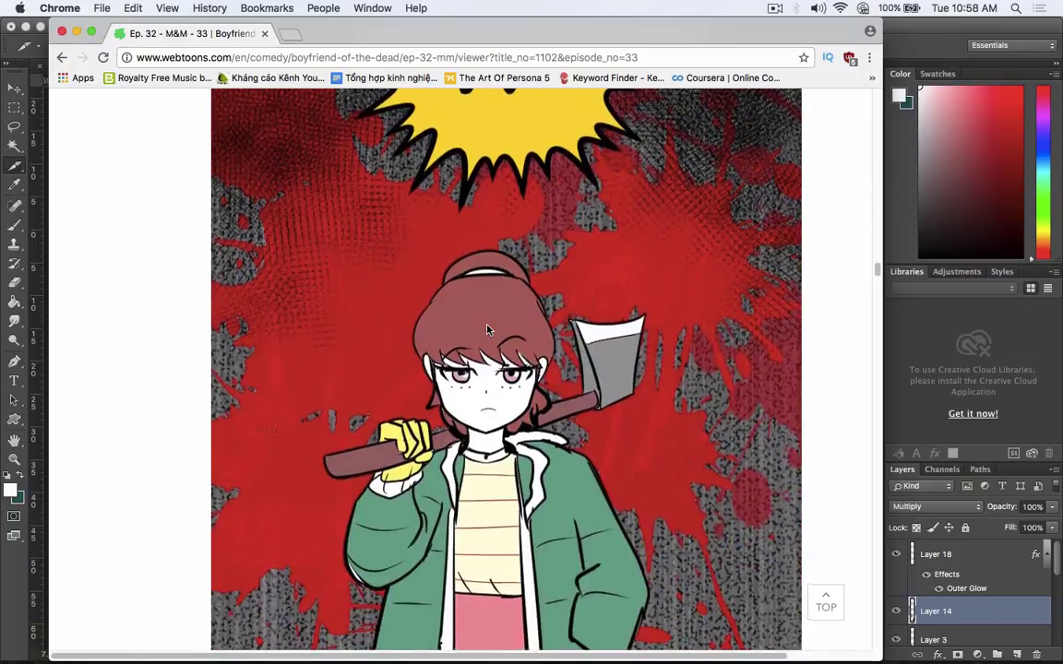
scroll(487, 330, down, 15)
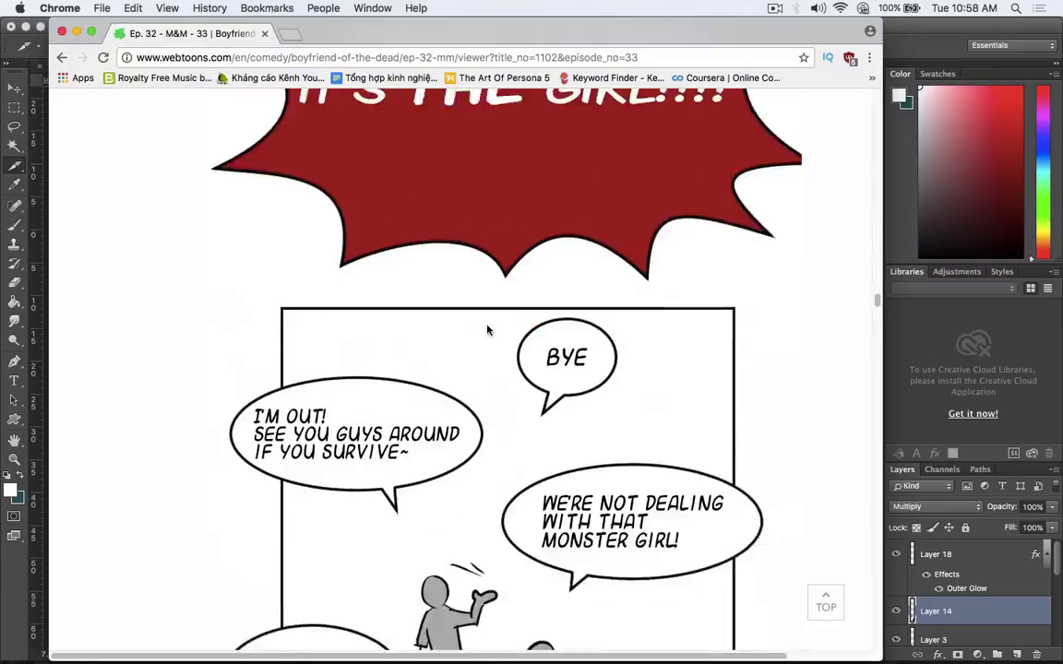
scroll(487, 329, down, 10)
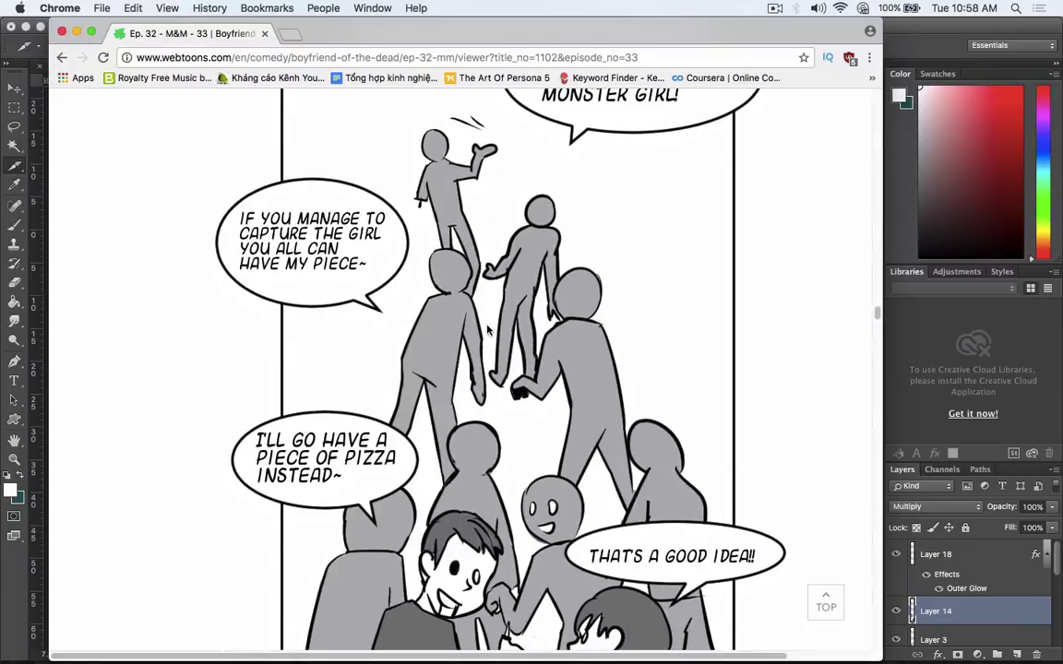
scroll(487, 329, down, 15)
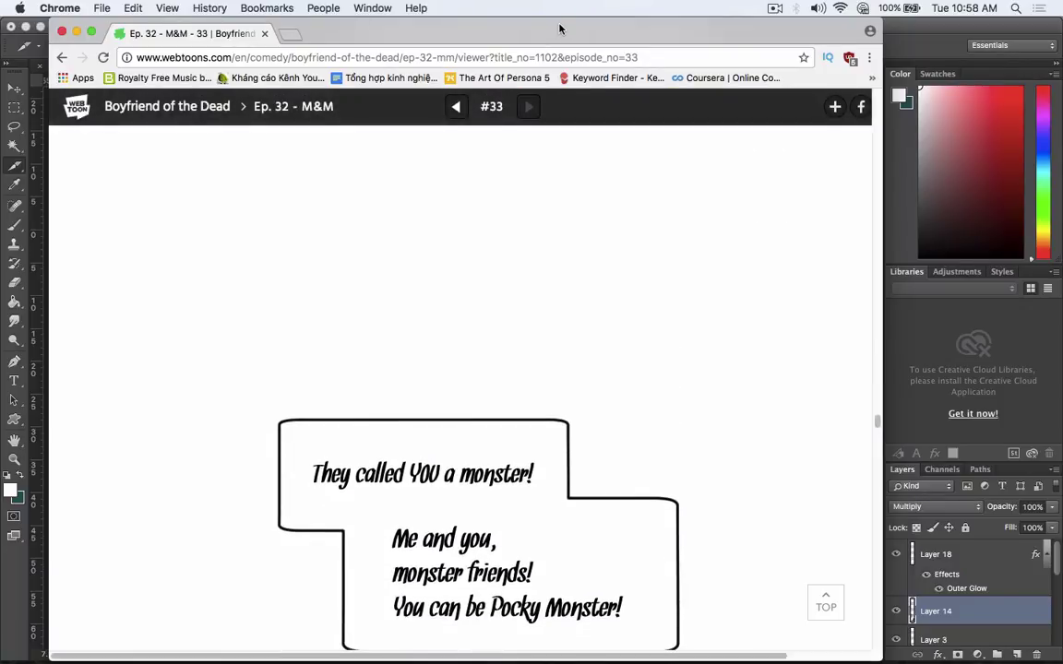
key(super+Tab)
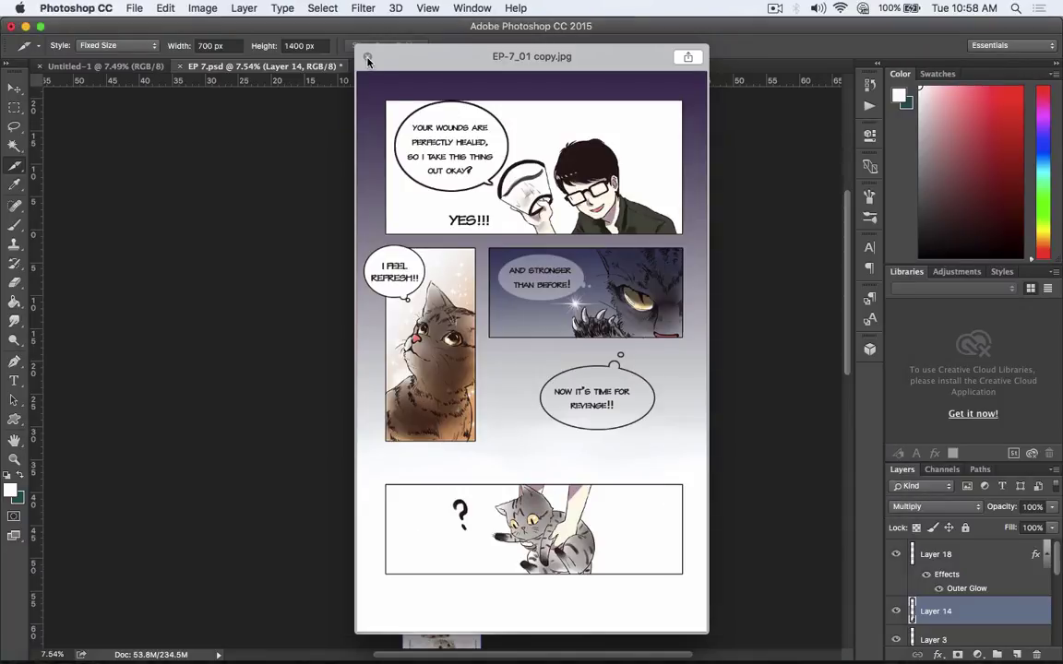
Step: Close the EP-7_01 preview and cancel the Open dialog, then show the blank Untitled-1 strip
key(space)
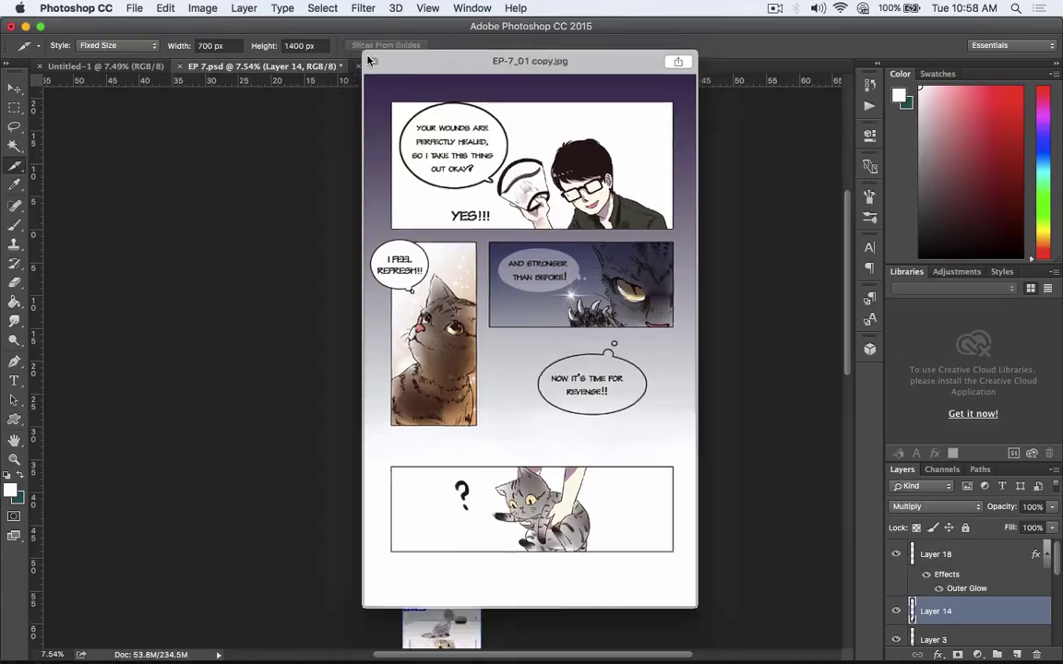
key(super+Tab)
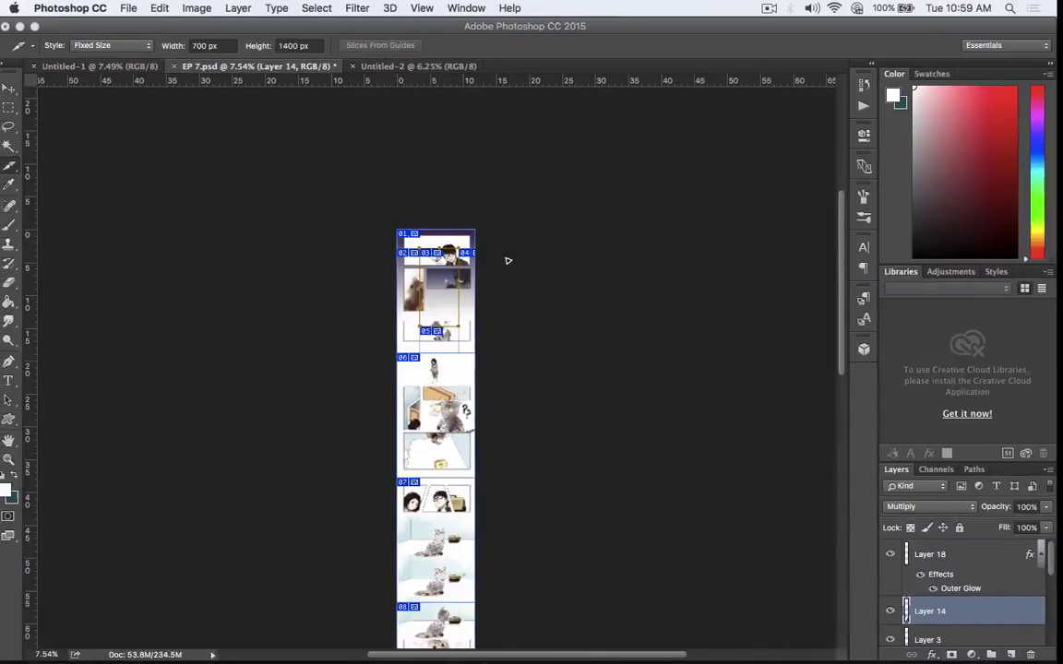
key(super+o)
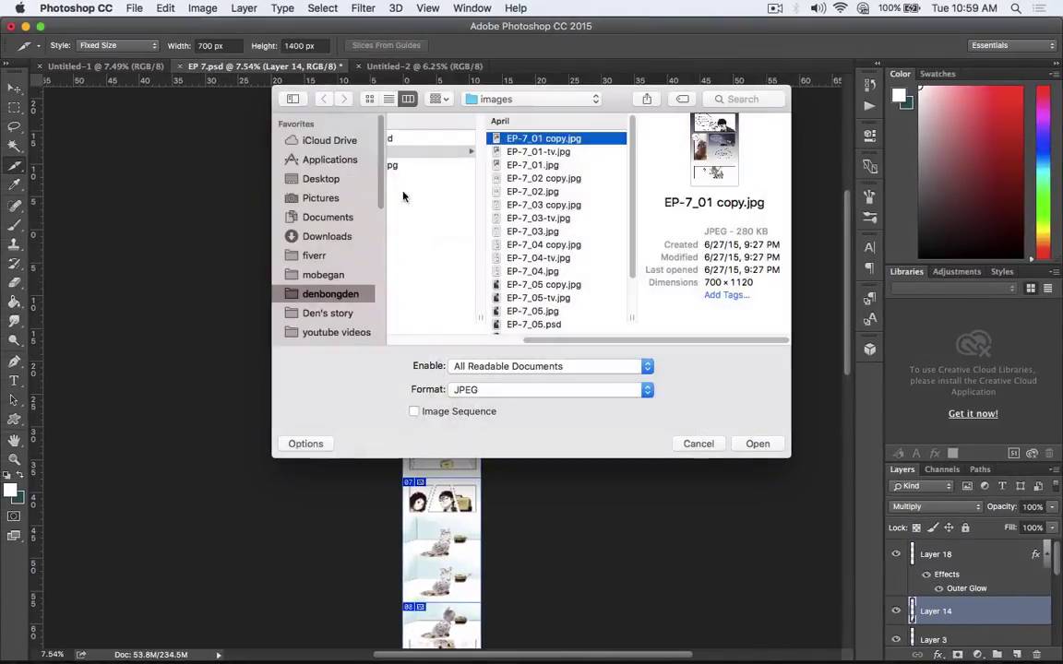
click(696, 445)
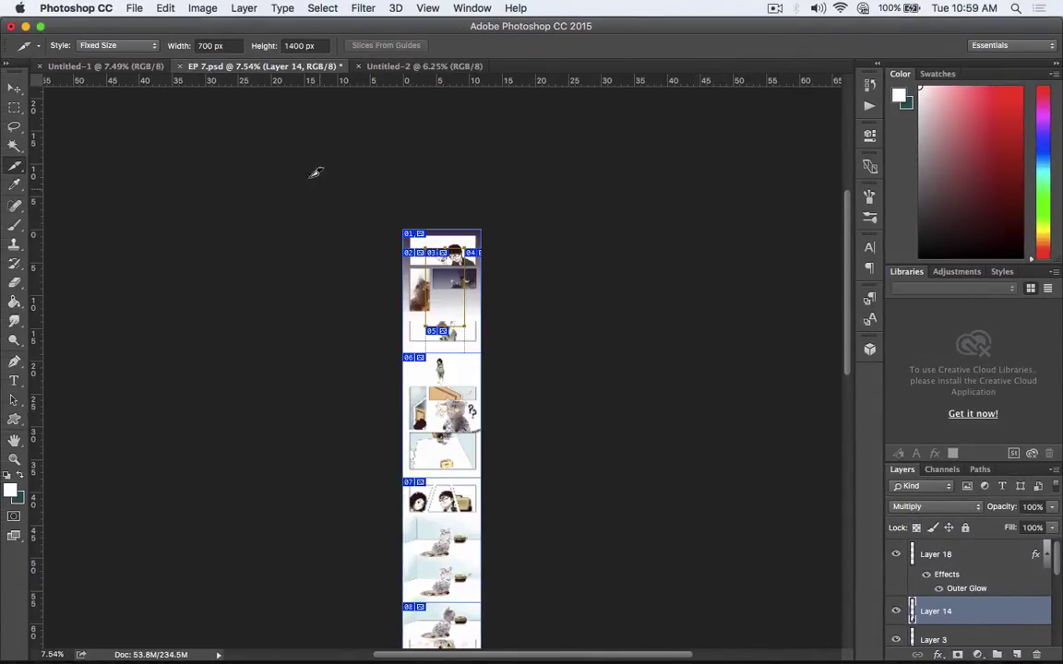
click(132, 67)
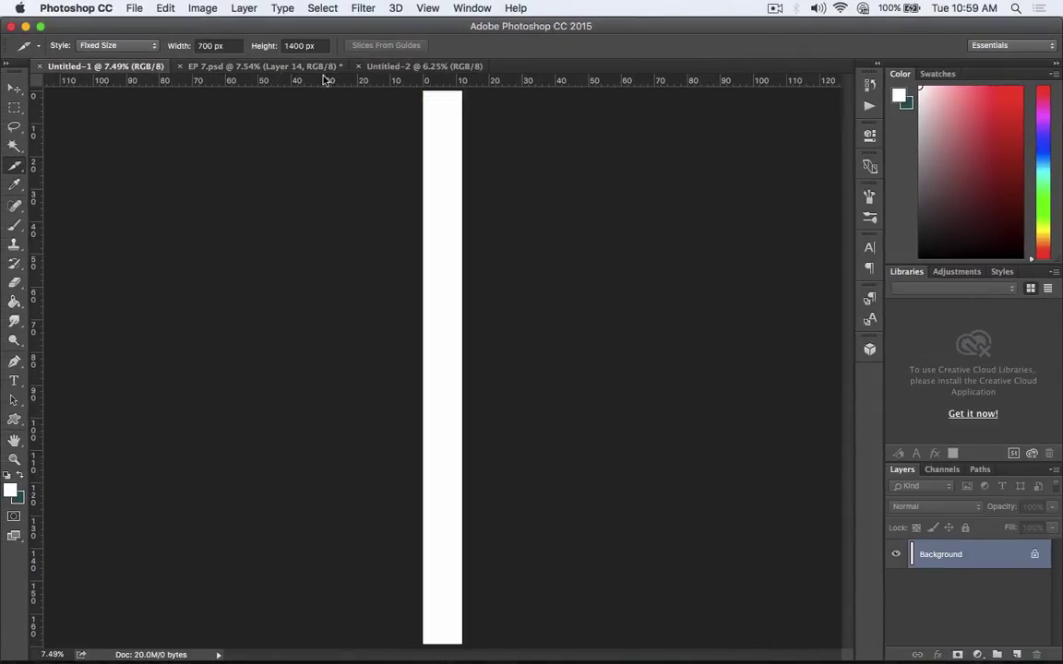
Step: From Untitled-2, browse the chapter folders to chap 20 and select 1.jpg
click(397, 67)
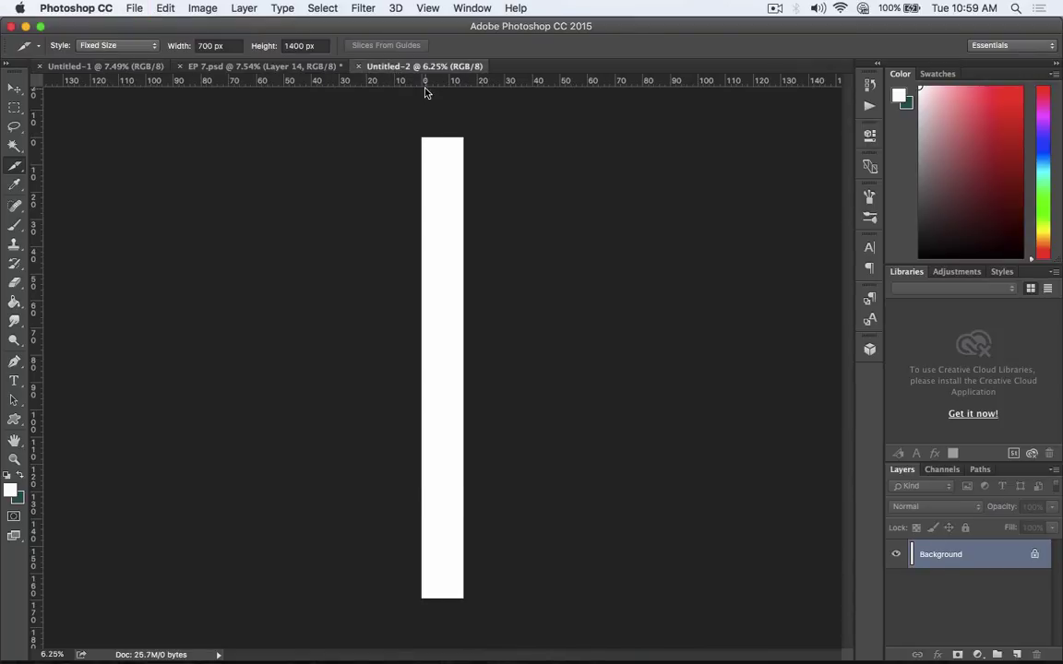
key(super+o)
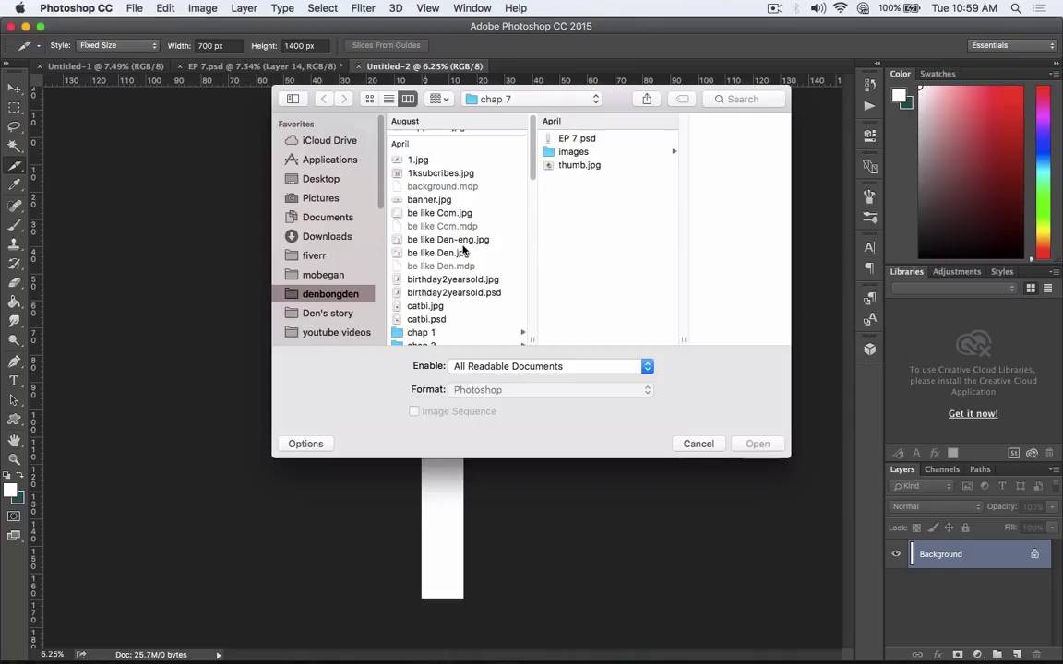
scroll(463, 247, down, 5)
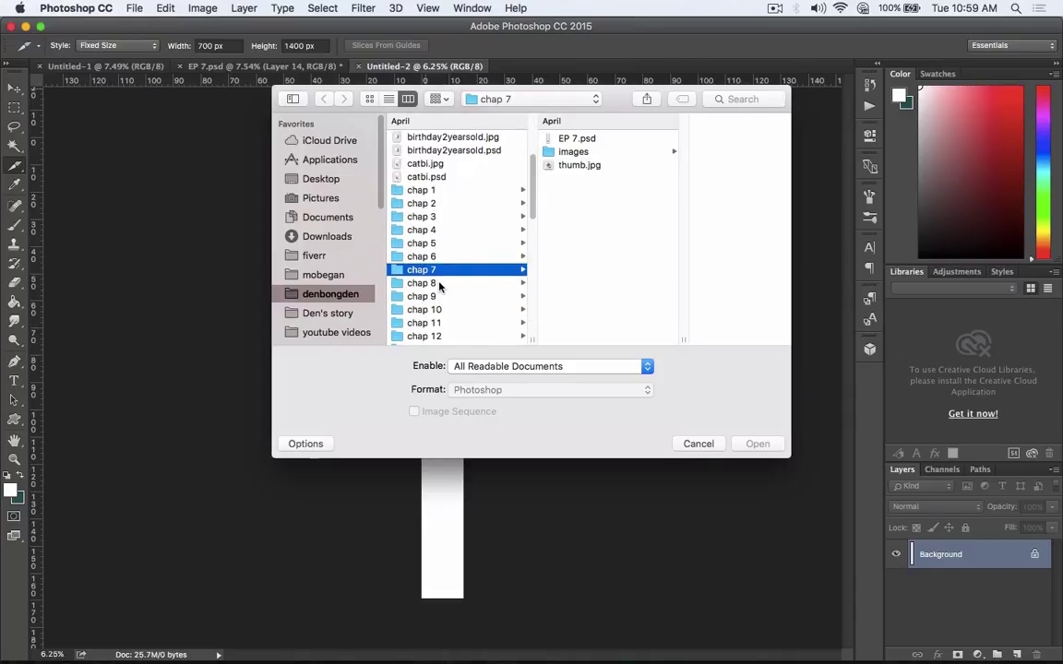
click(462, 283)
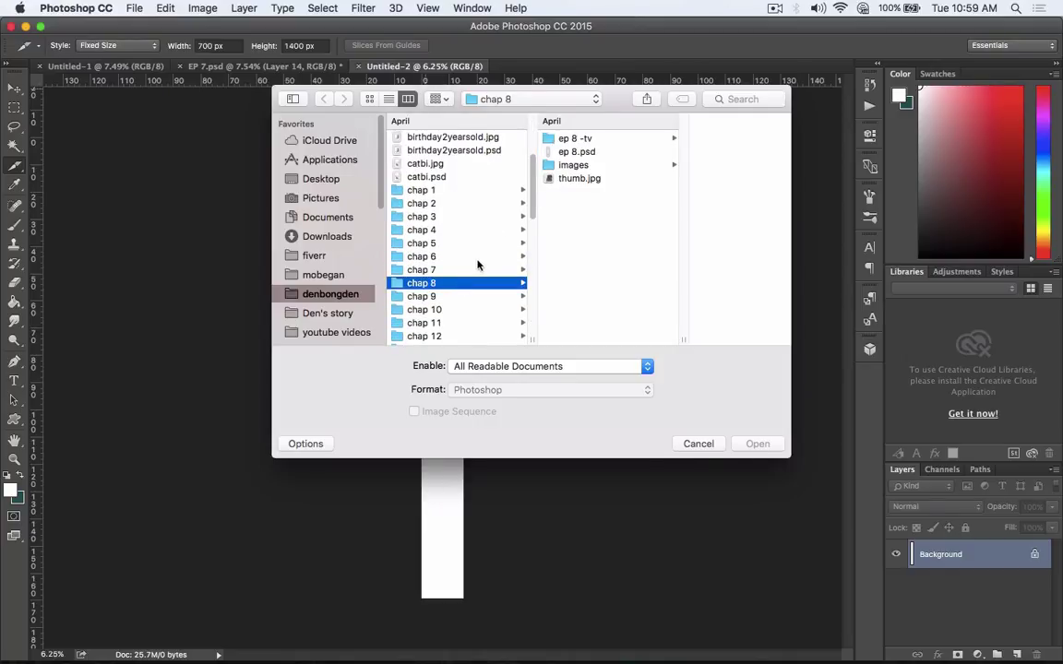
click(477, 269)
click(592, 154)
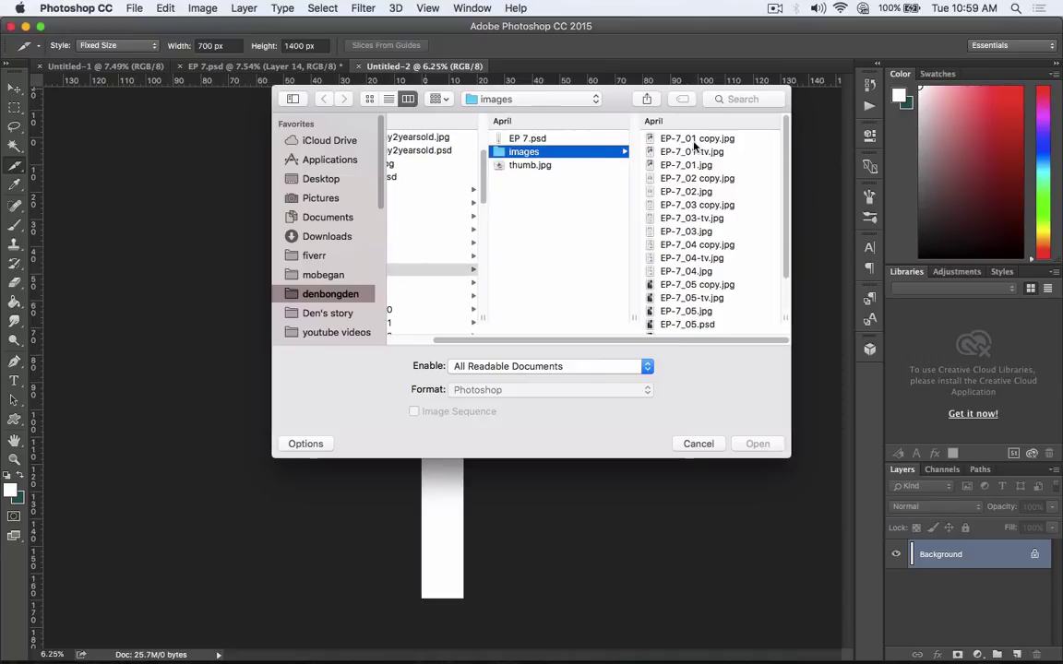
scroll(432, 232, up, 5)
scroll(433, 221, left, 1)
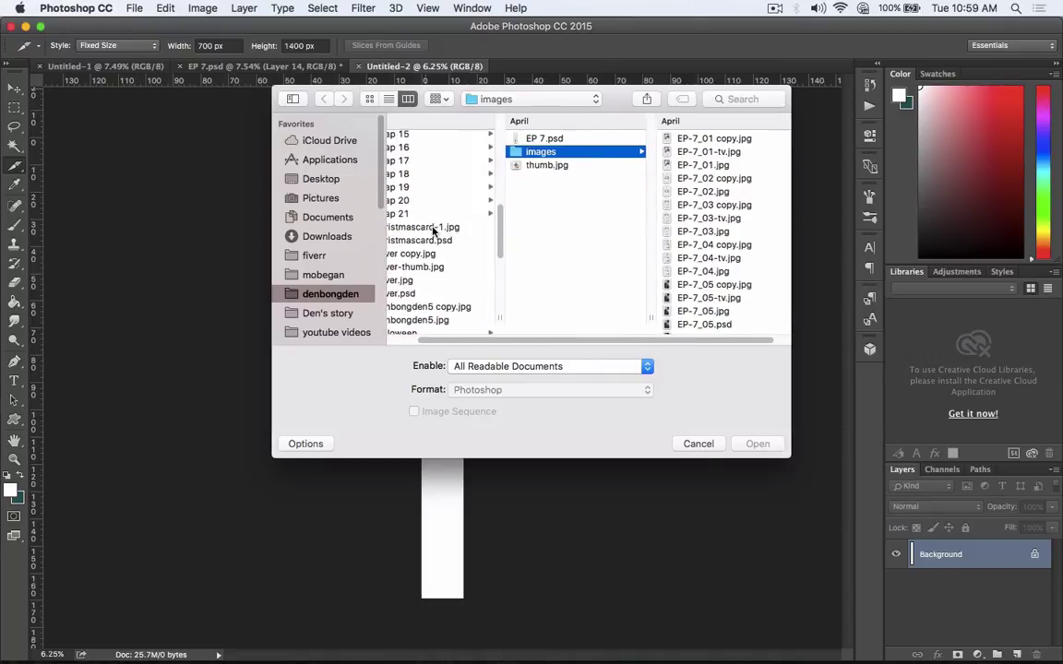
click(427, 201)
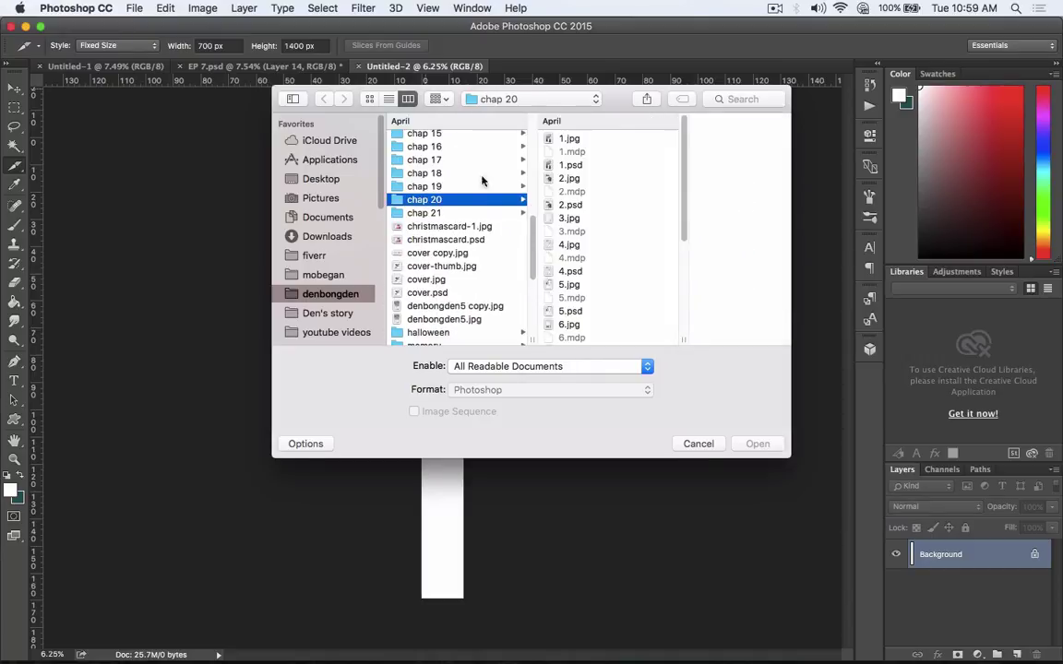
click(572, 137)
Step: Copy the top tree panel from 1.jpg into Untitled-1 and move it to the canvas top
double_click(577, 138)
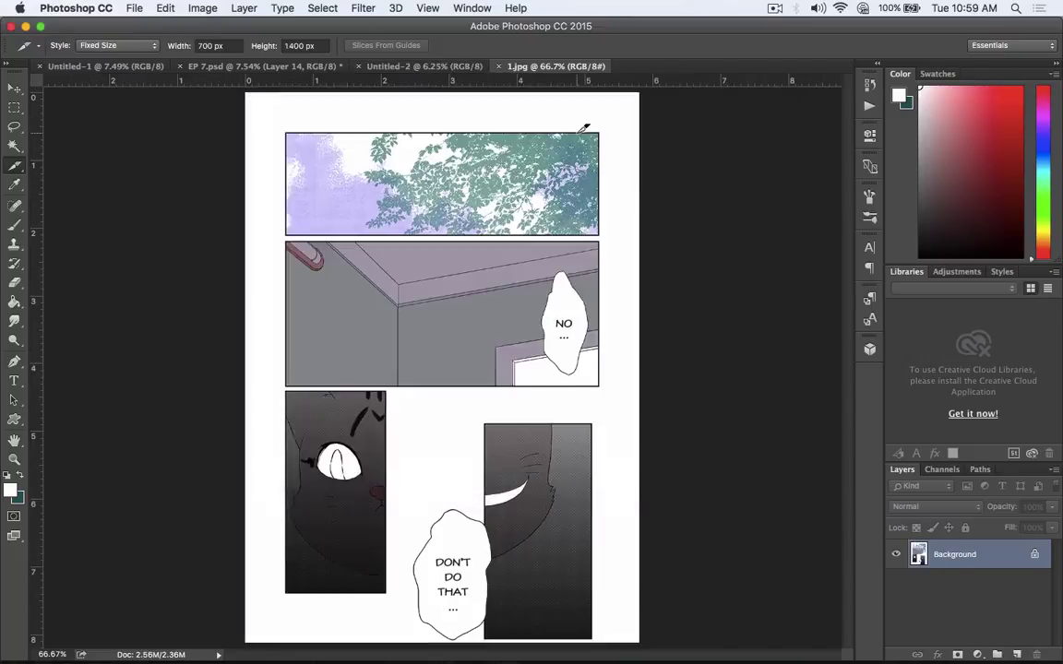
key(m)
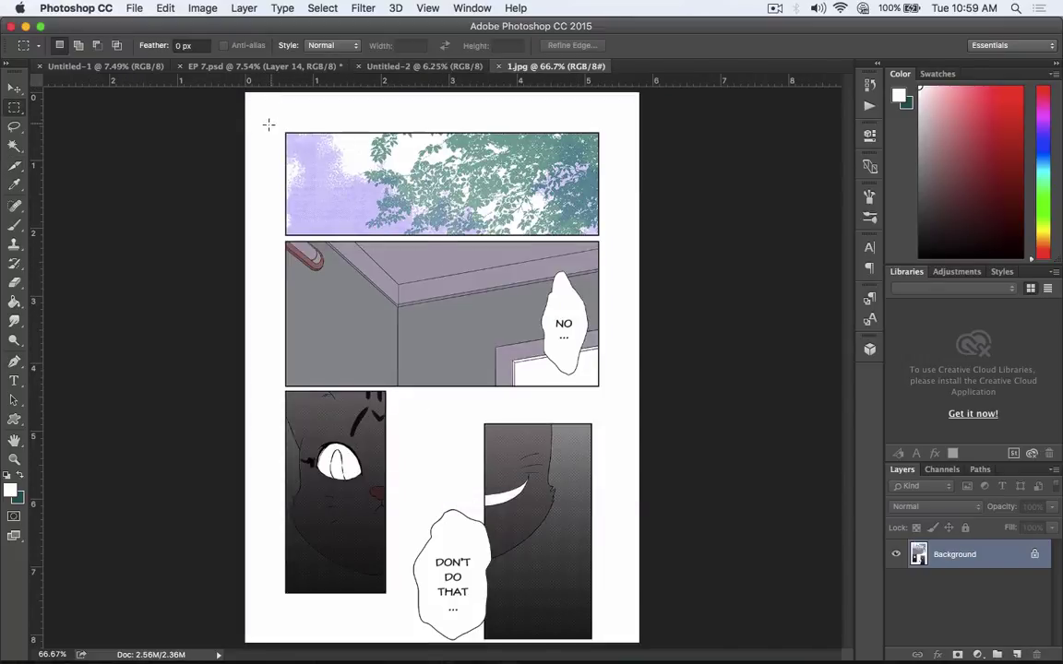
drag(269, 121, 605, 239)
key(super+c)
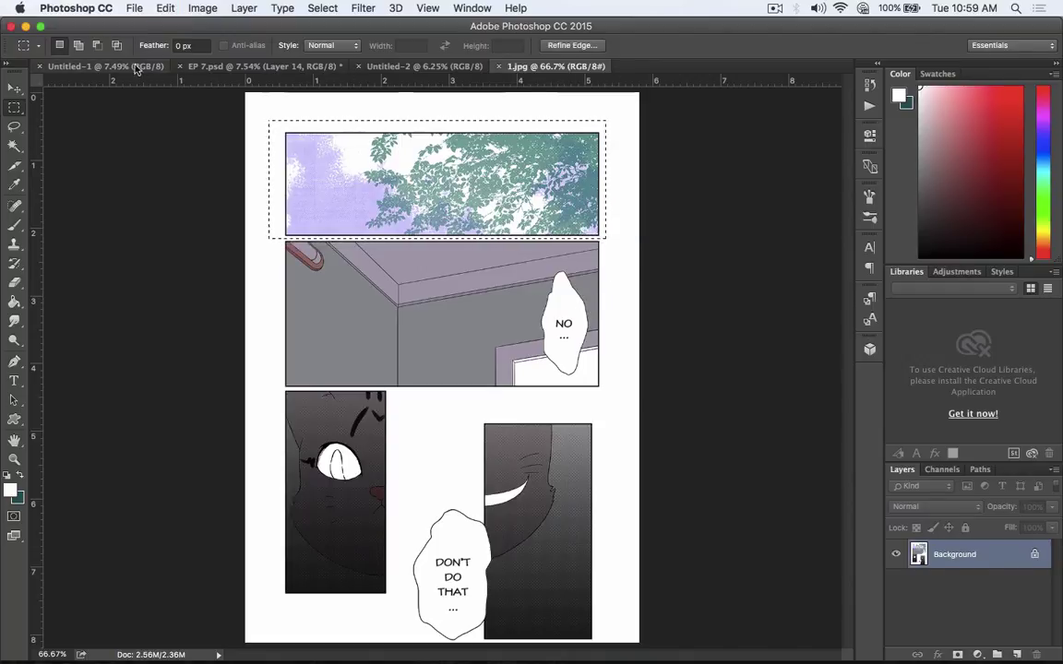
click(138, 67)
key(super+v)
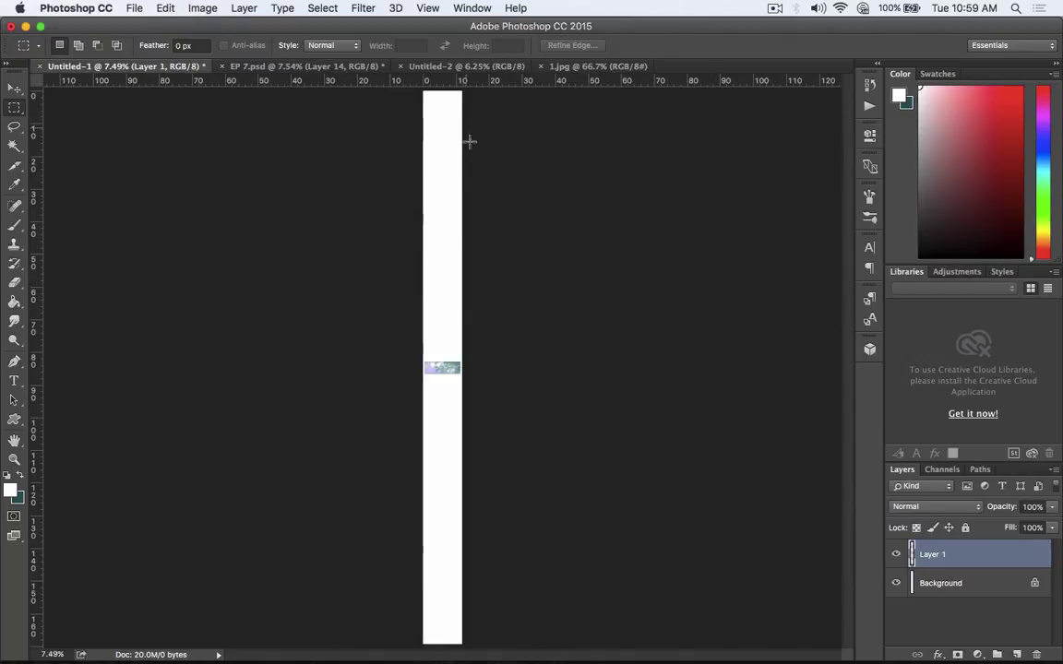
key(v)
drag(449, 366, 451, 92)
scroll(448, 92, up, 5)
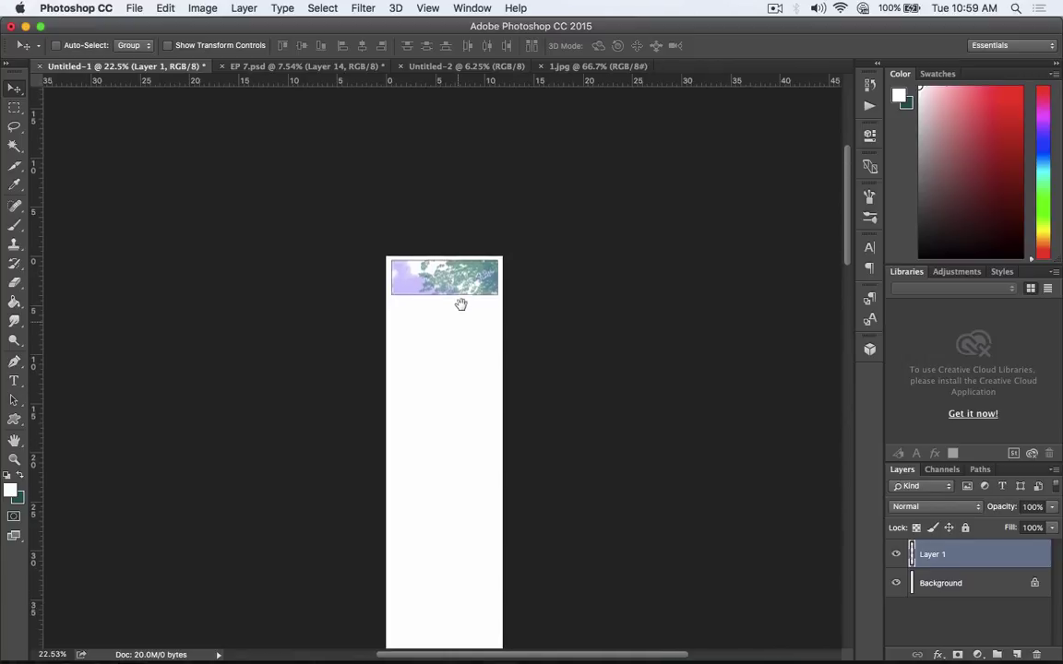
Step: Copy the second NO-bubble panel into Untitled-1, place it under the tree panel, and shrink it to about 61%
click(558, 66)
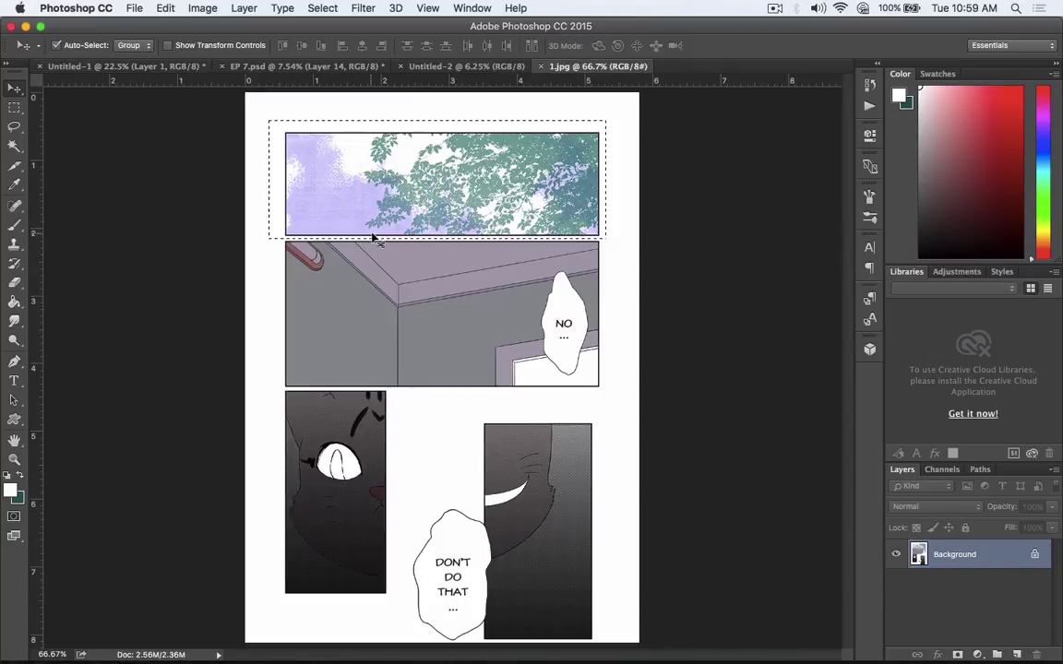
key(ctrl+d)
key(m)
drag(281, 238, 617, 395)
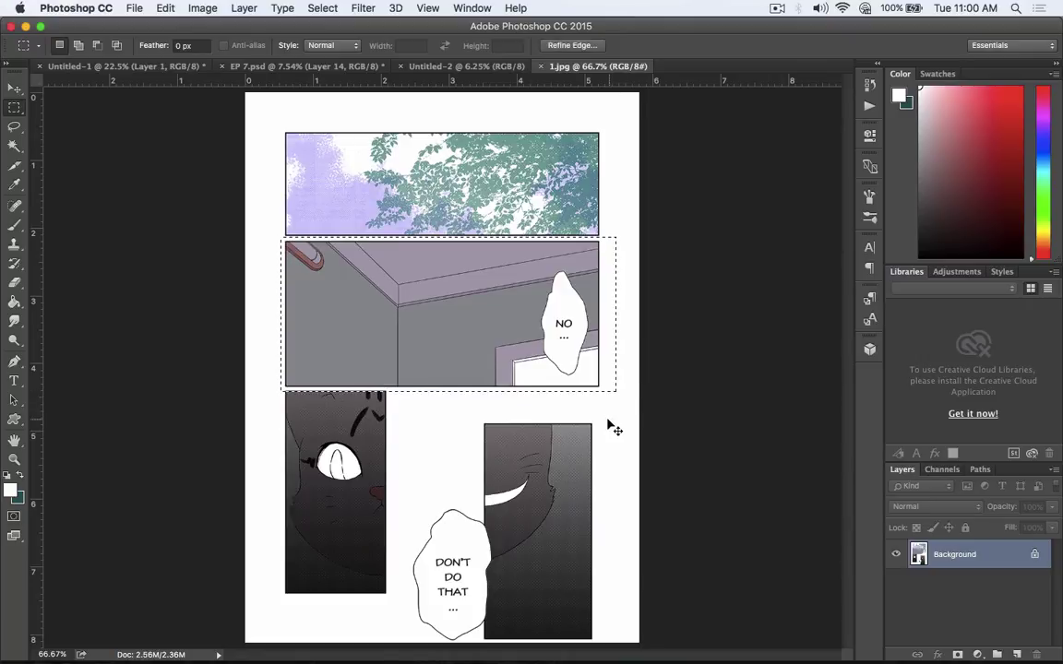
key(super+c)
key(ctrl+Tab)
key(super+v)
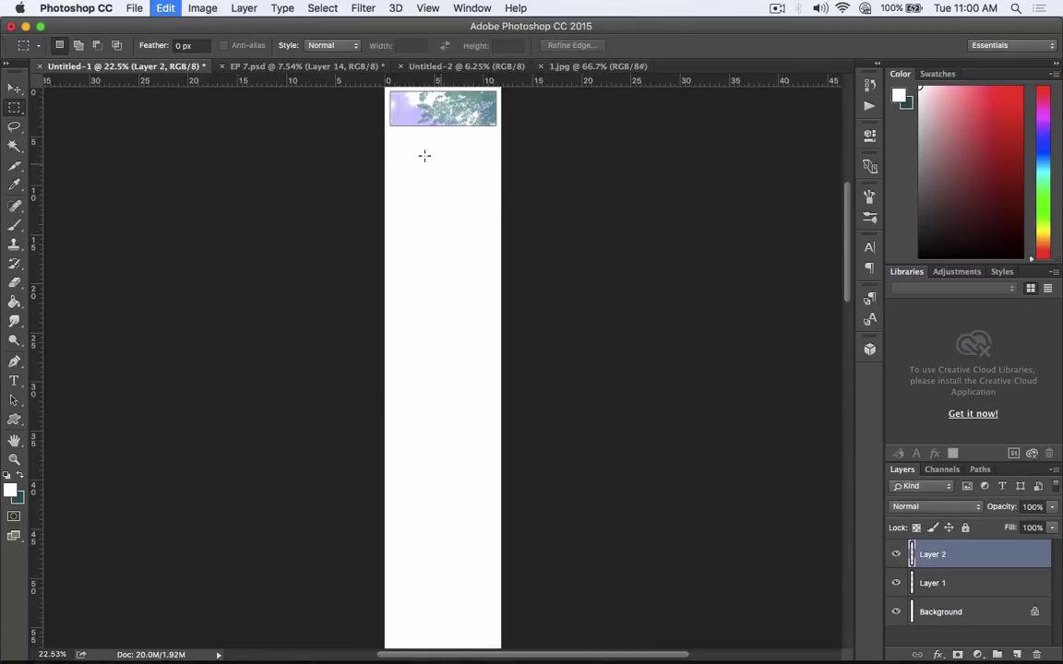
key(v)
drag(451, 292, 454, 204)
key(super+t)
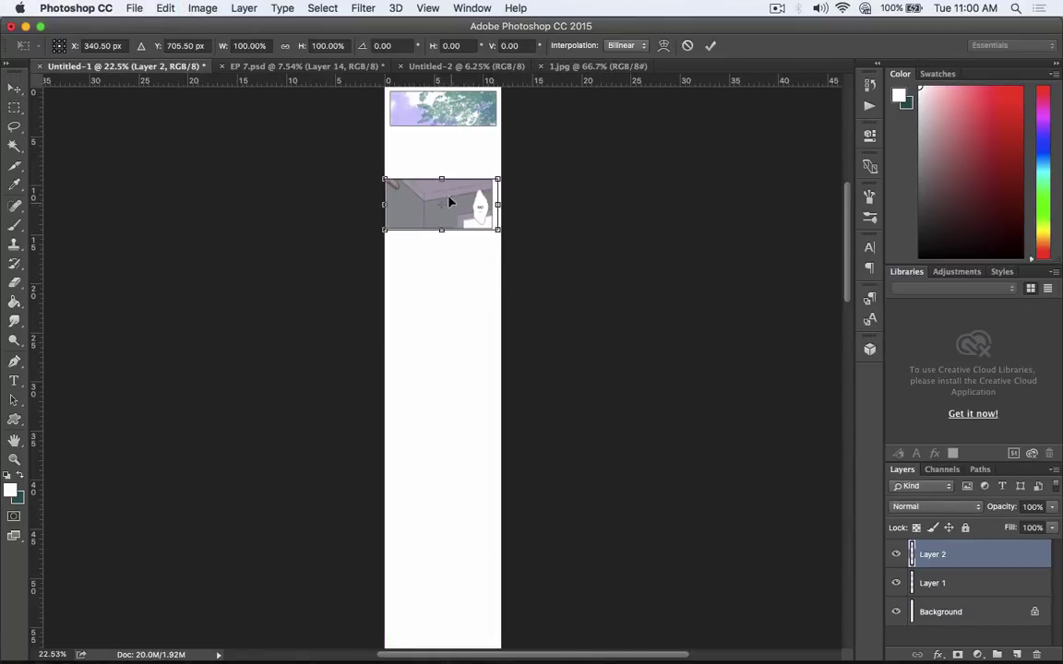
drag(382, 184, 471, 164)
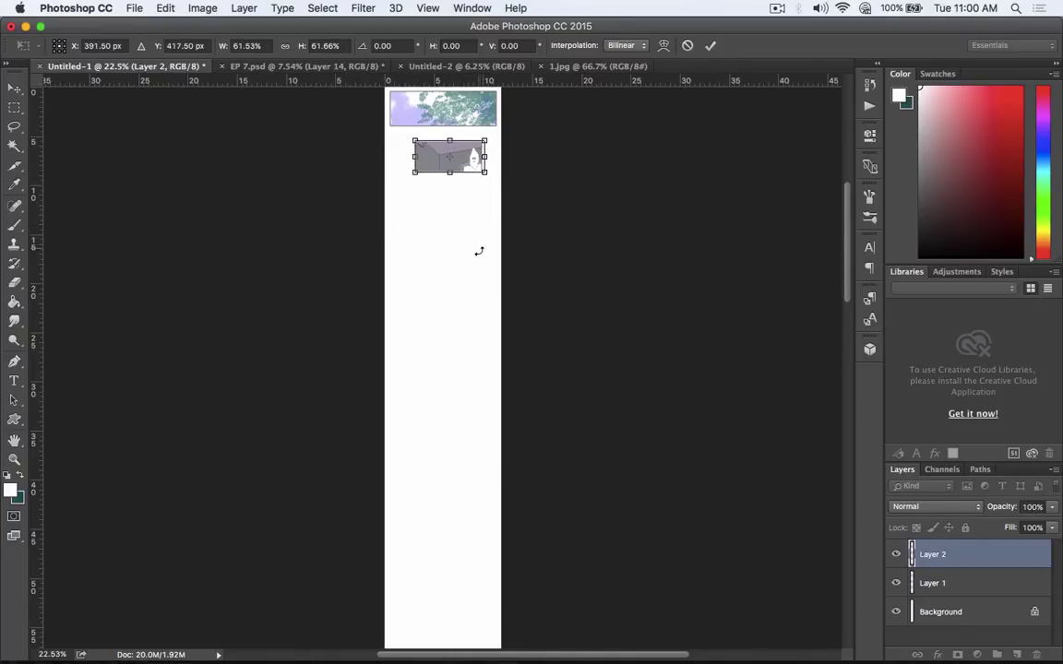
key(Return)
Step: Show the rulers around the Untitled-1 canvas, then switch over to MediBang Paint Pro
scroll(446, 138, up, 8)
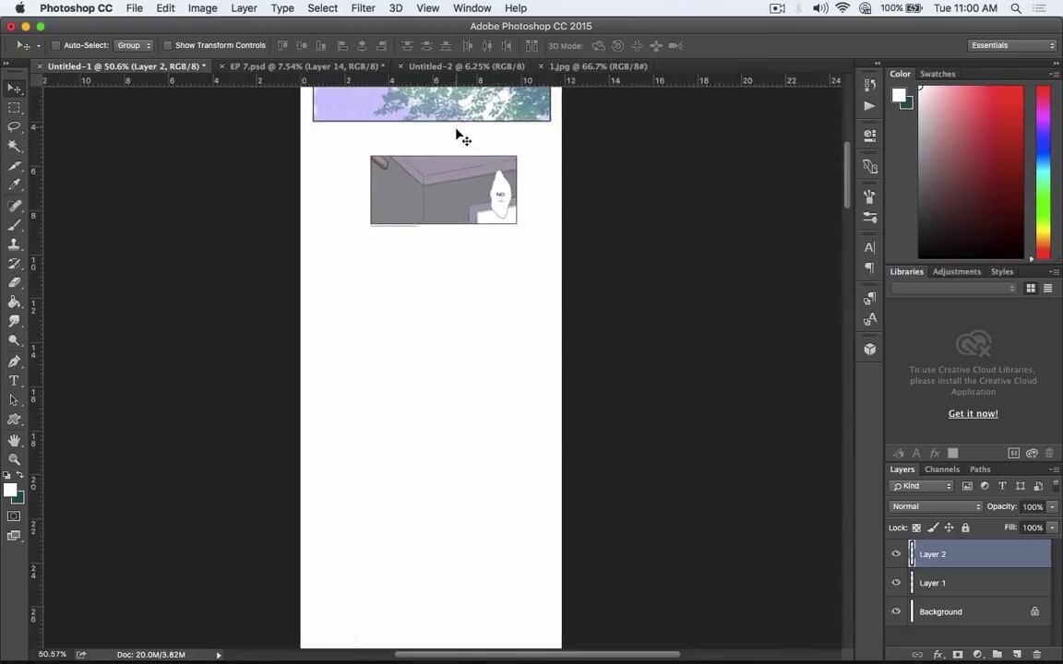
drag(451, 282, 460, 329)
key(ctrl+r)
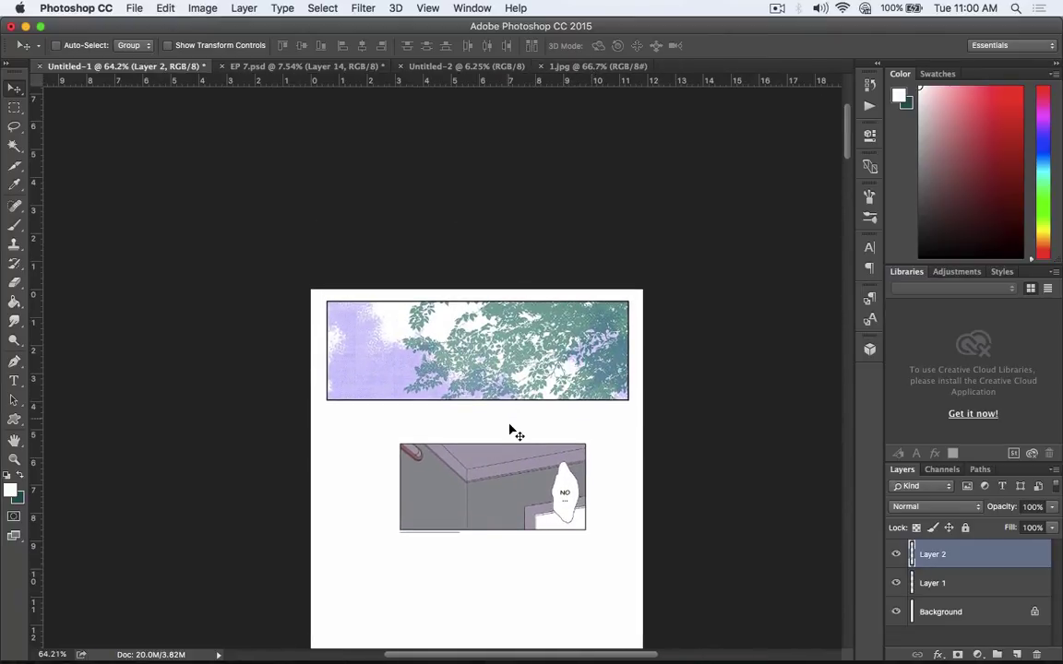
scroll(498, 480, down, 5)
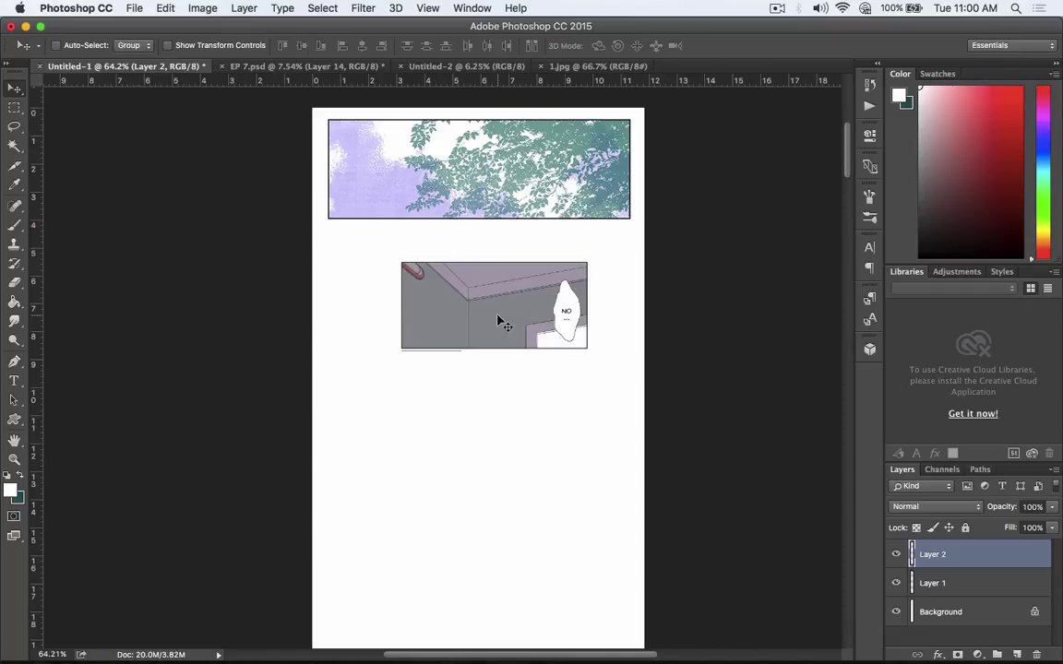
key(ctrl+Right)
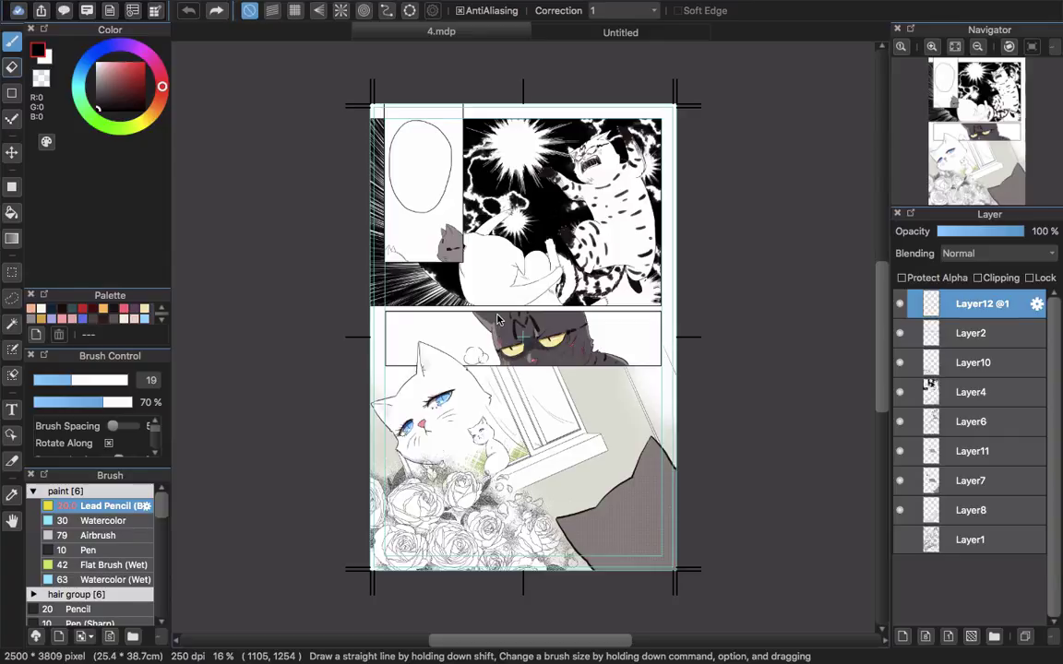
click(628, 37)
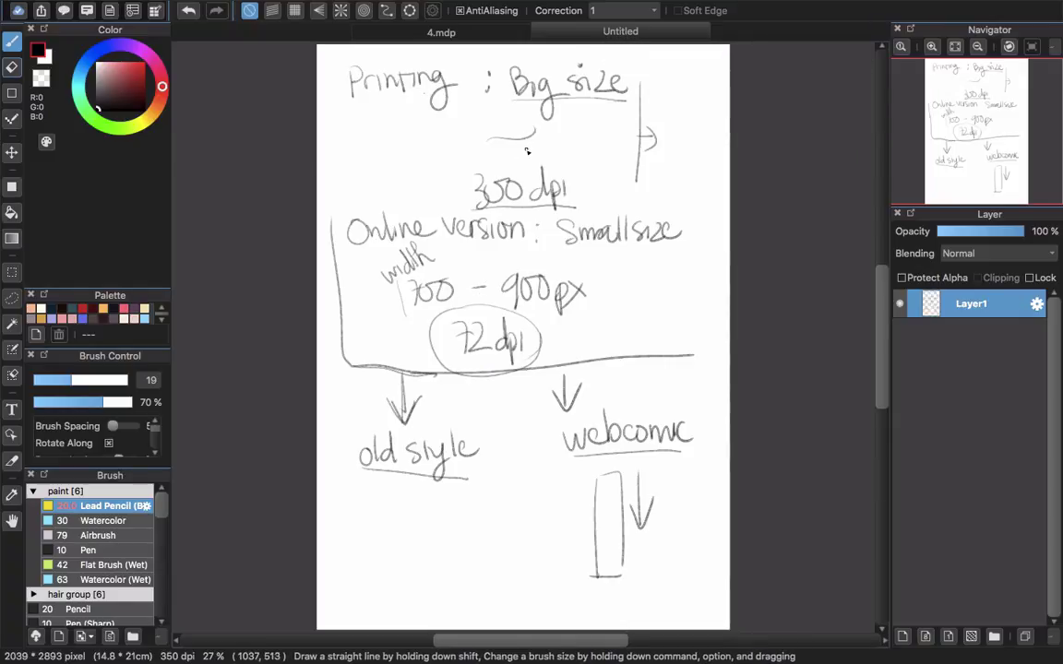
click(454, 33)
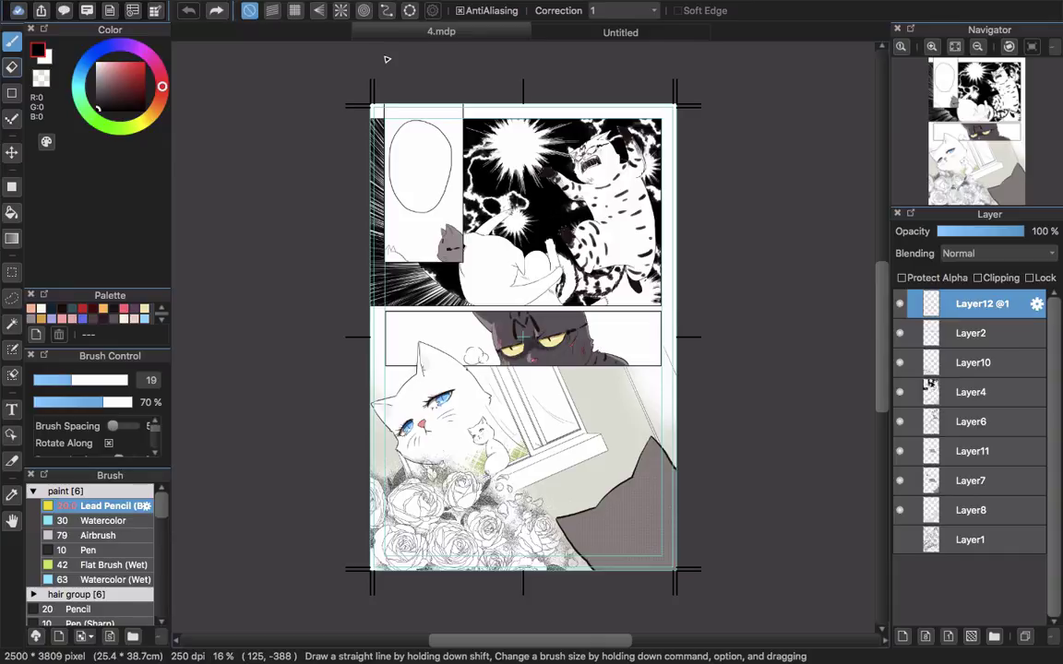
Step: Start a Draw Manga cloud project at 960×1280 px, 350 dpi, with three pages and a cover page
click(17, 11)
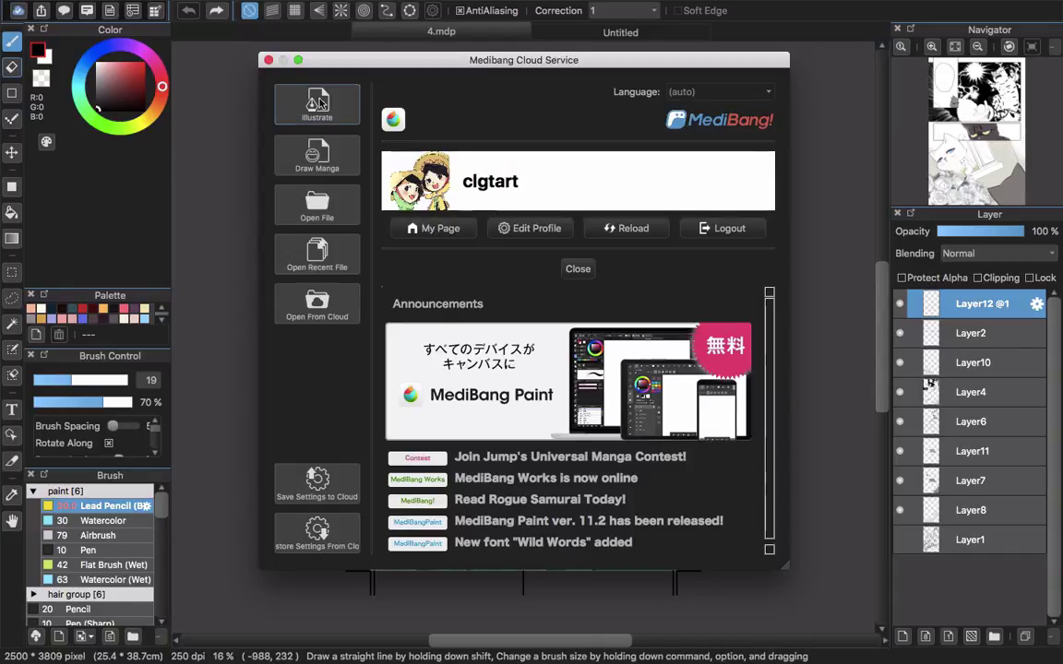
click(316, 157)
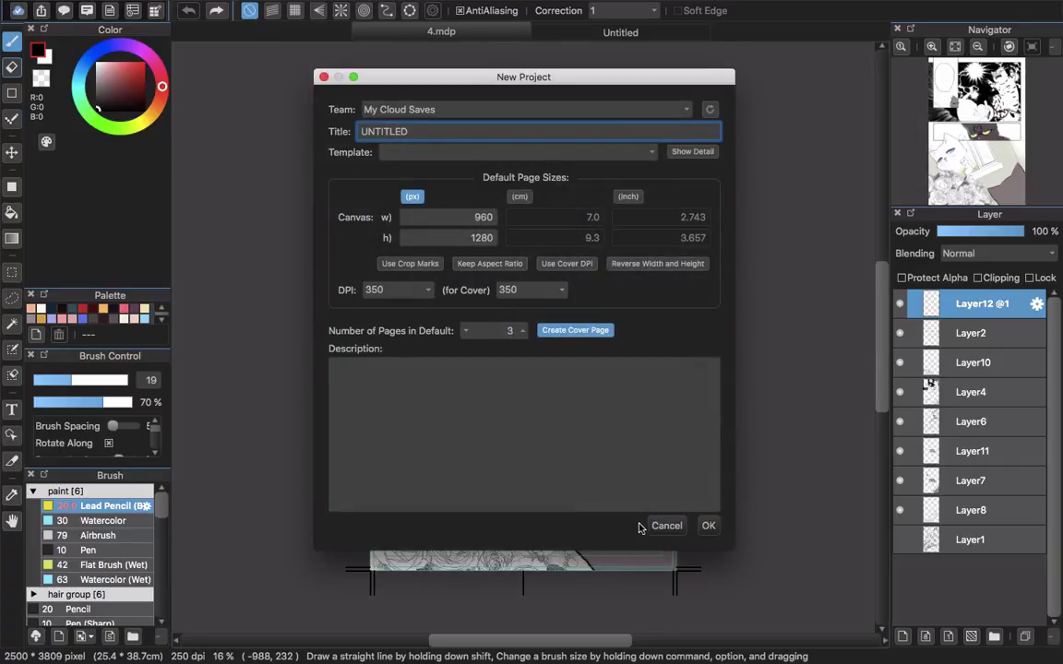
click(491, 500)
click(506, 130)
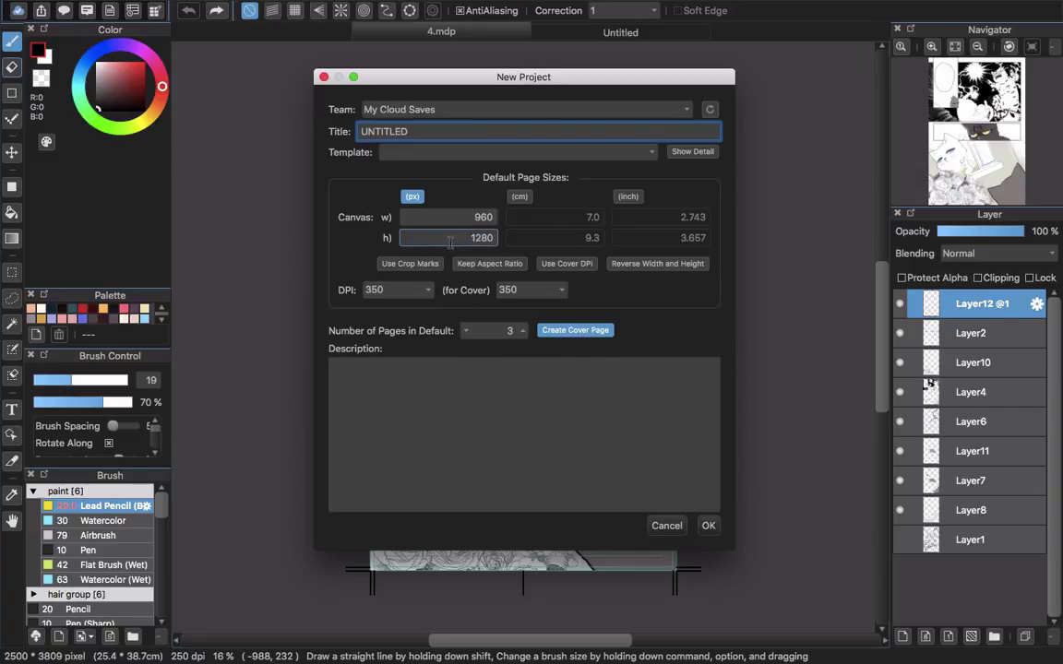
click(709, 527)
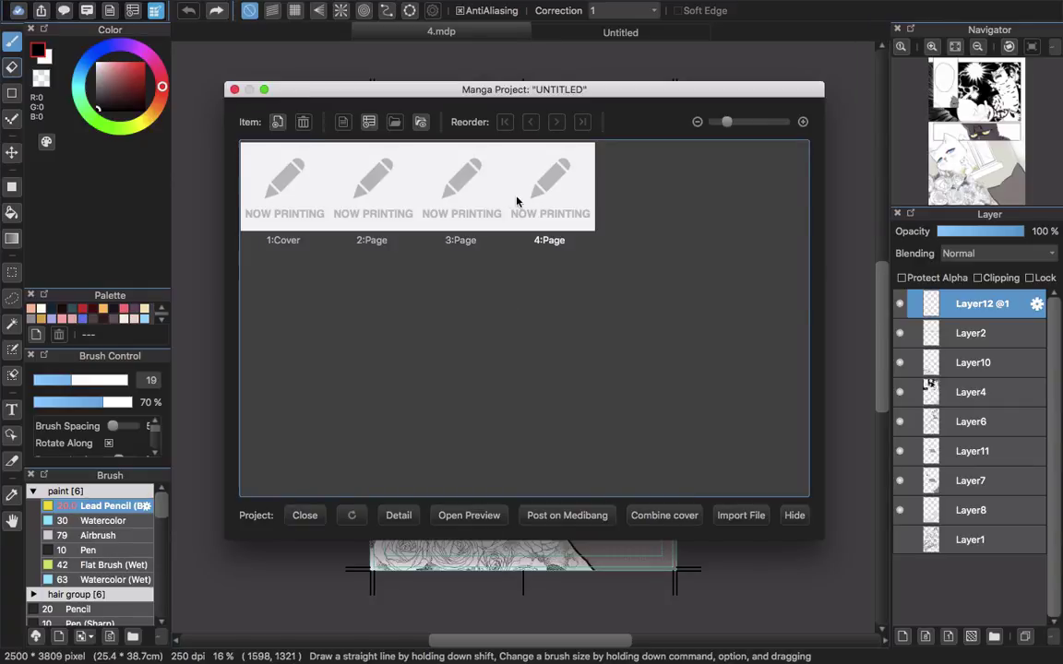
Step: Delete 3:Page from the manga project and add a new blank page, 5:Page
click(277, 124)
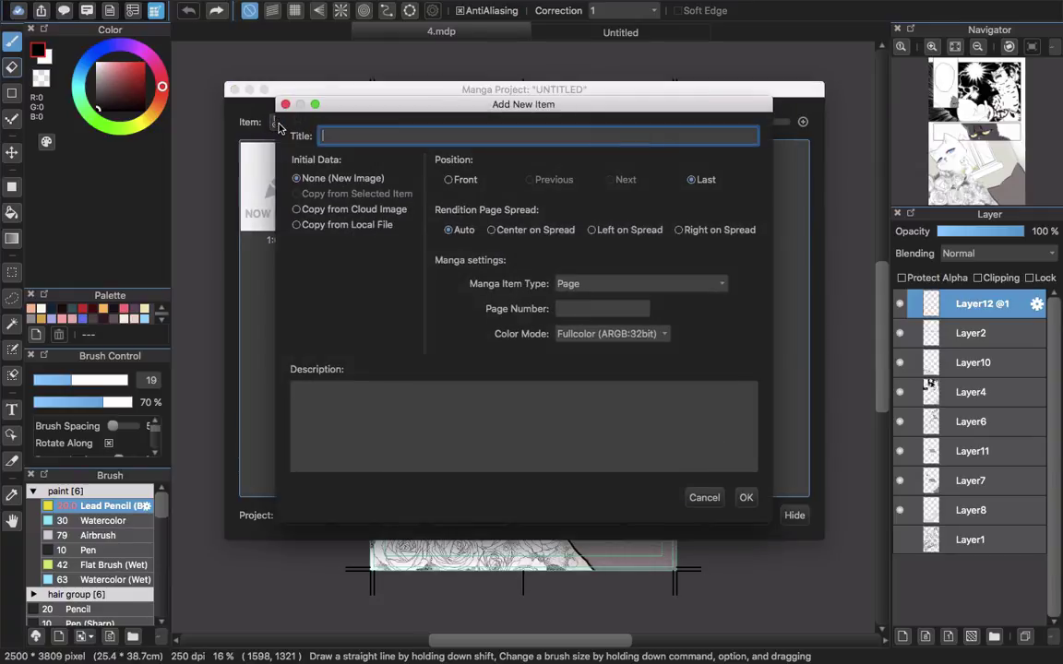
click(744, 498)
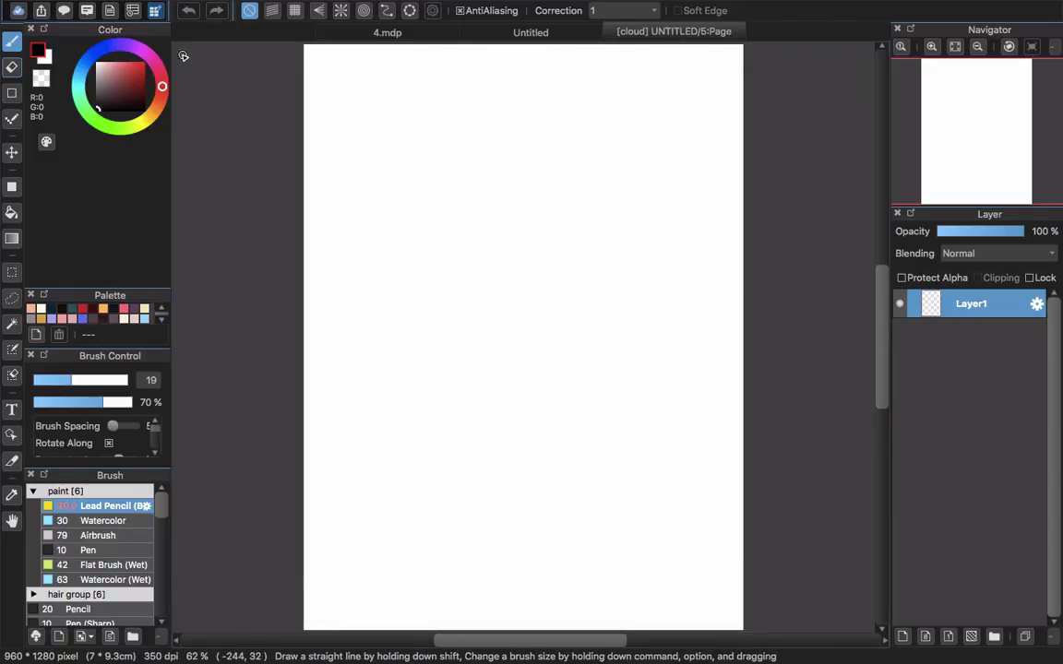
click(154, 12)
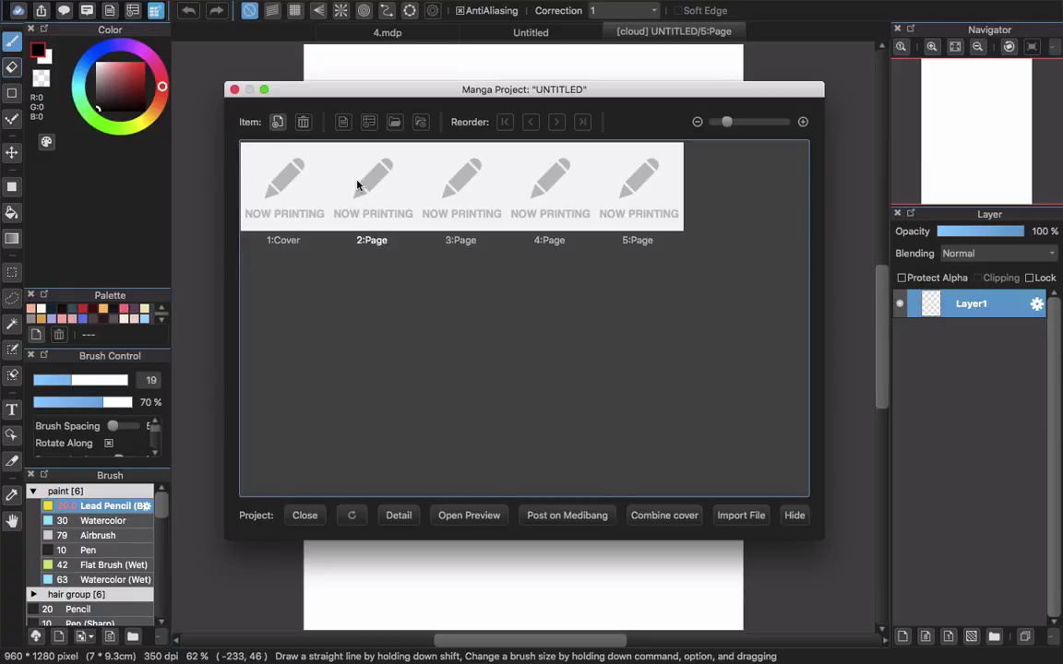
click(423, 185)
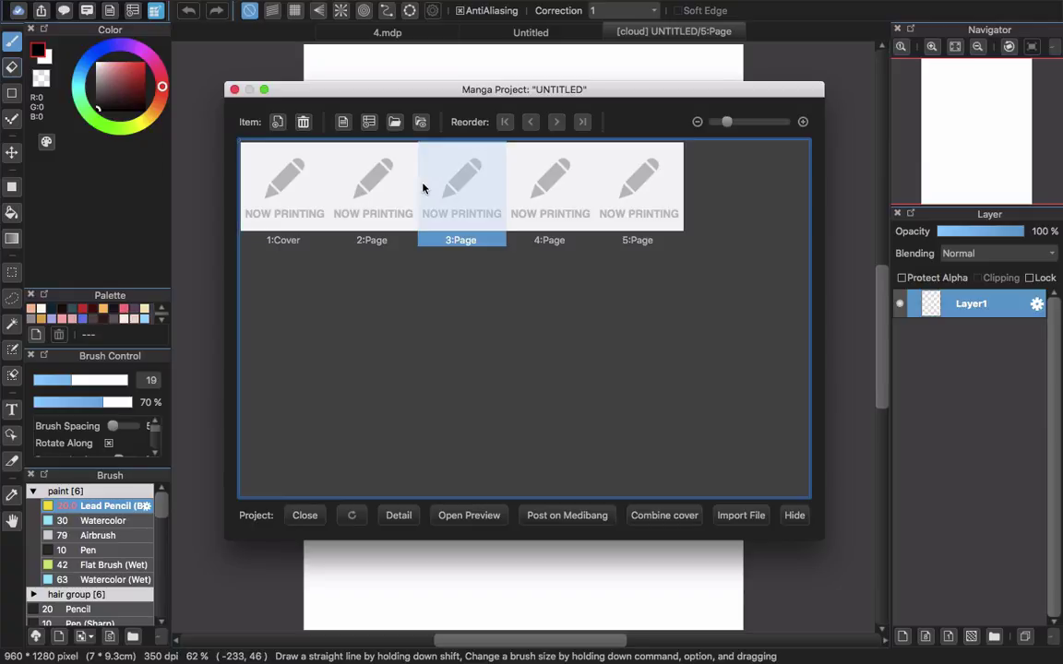
click(303, 120)
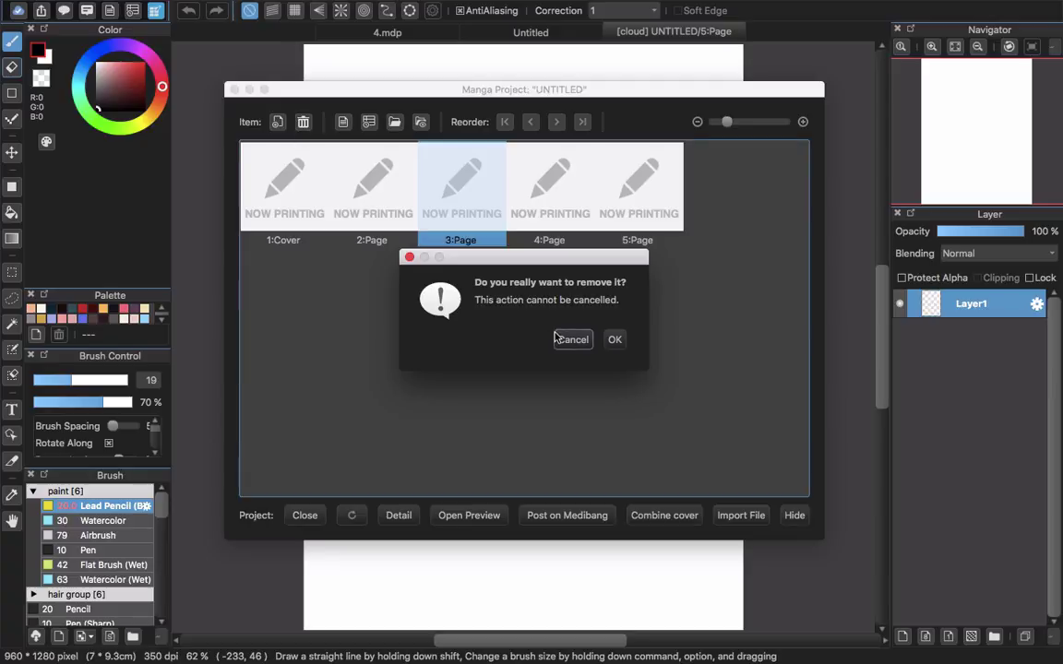
click(613, 339)
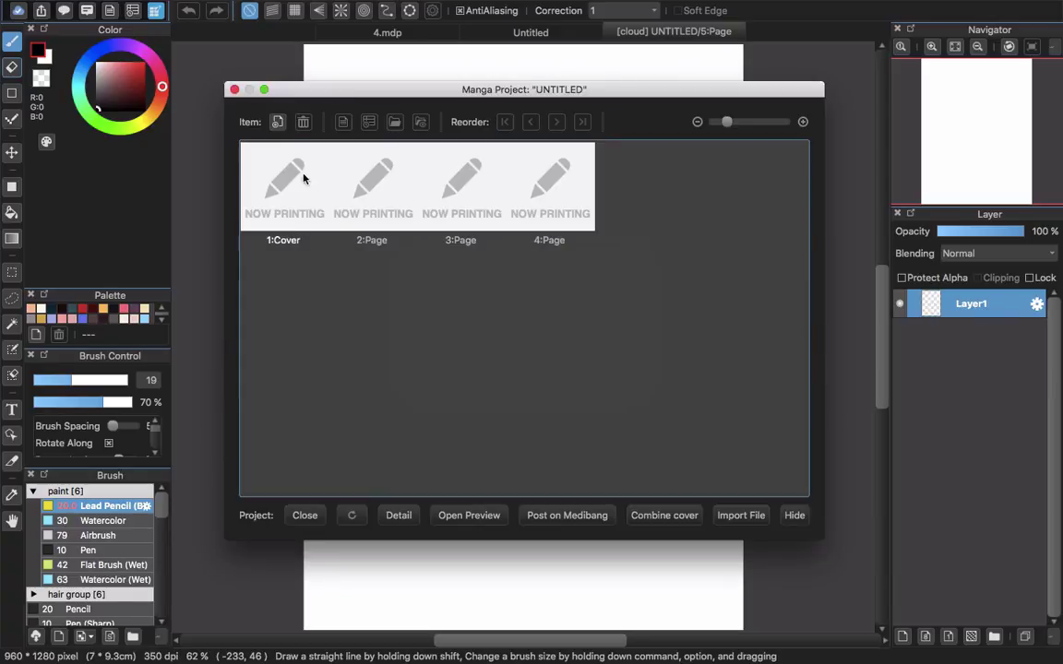
click(279, 123)
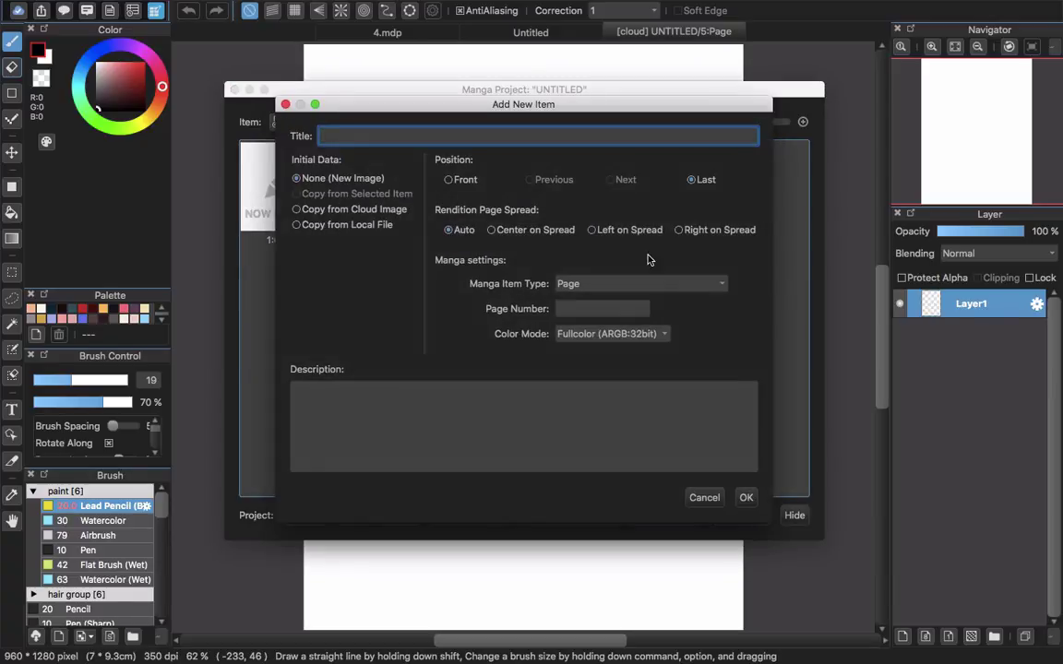
click(745, 498)
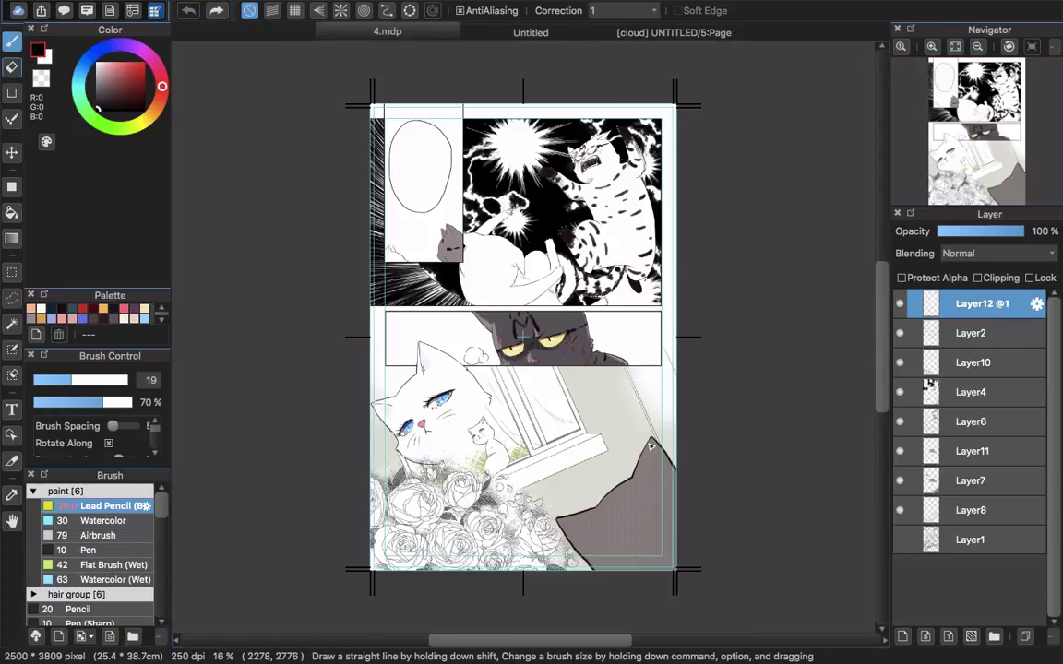
Step: Close the 5:Page document and create a blank 700 × 1400 px canvas via File > New
click(688, 32)
click(624, 32)
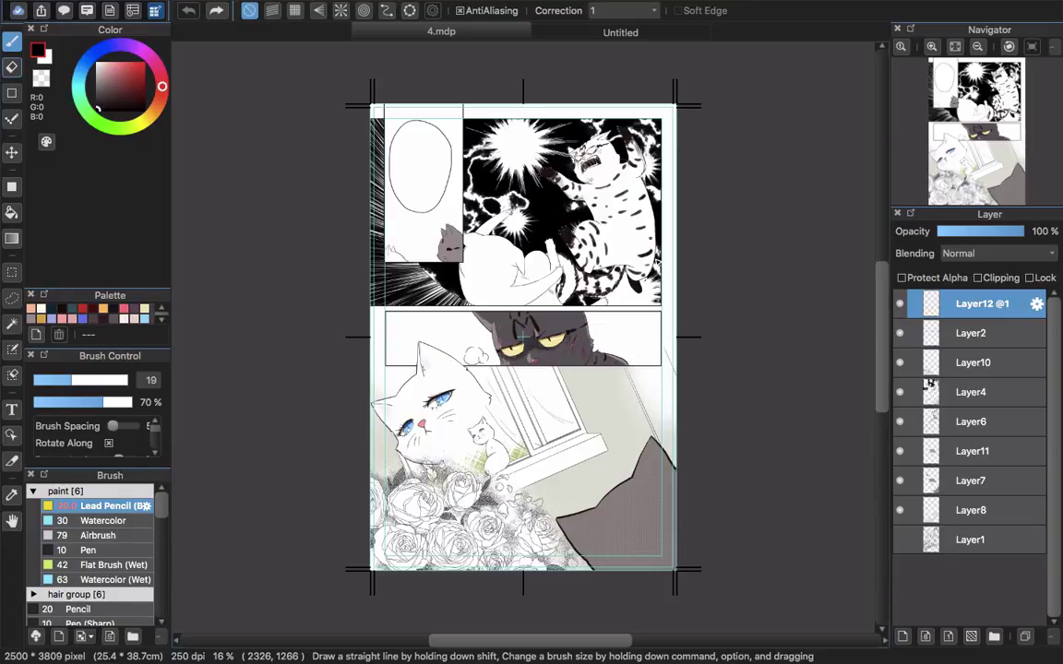
mouse_move(108, 7)
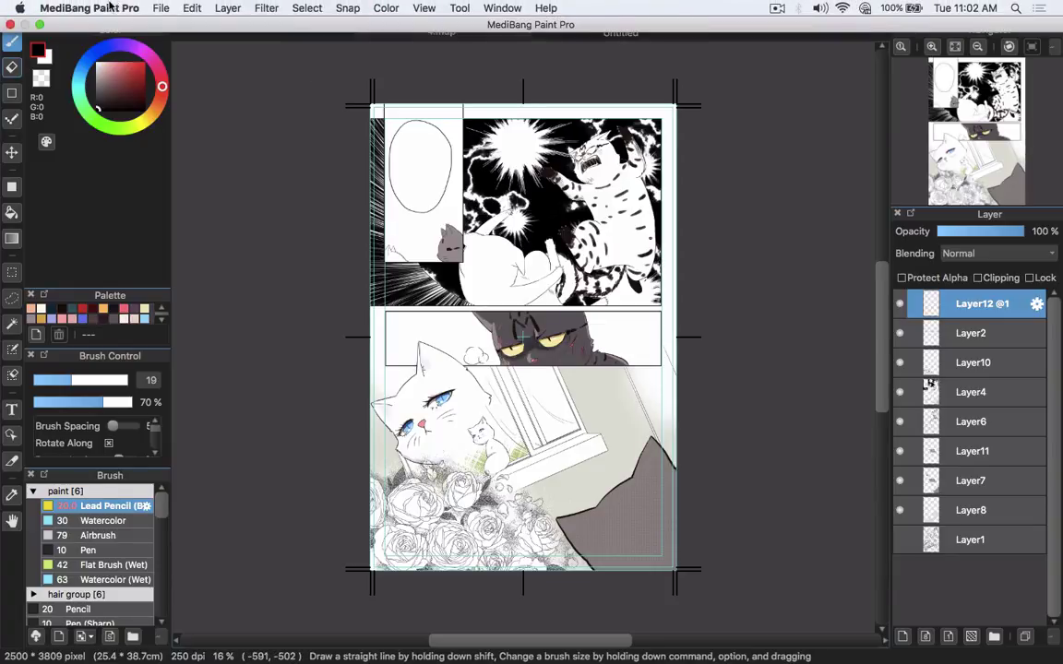
click(159, 7)
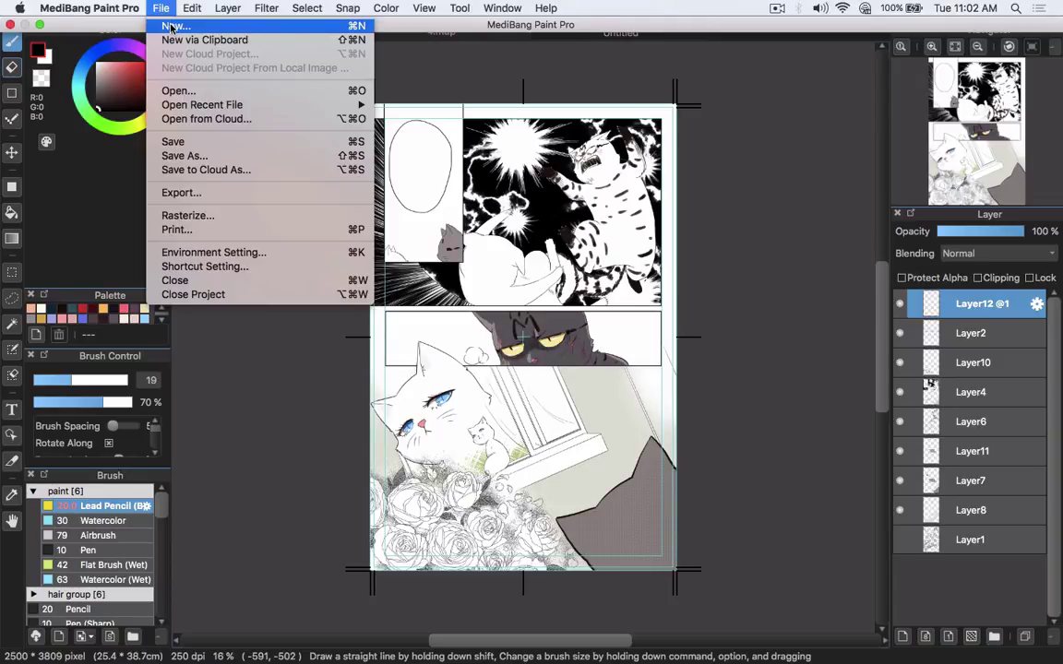
click(275, 28)
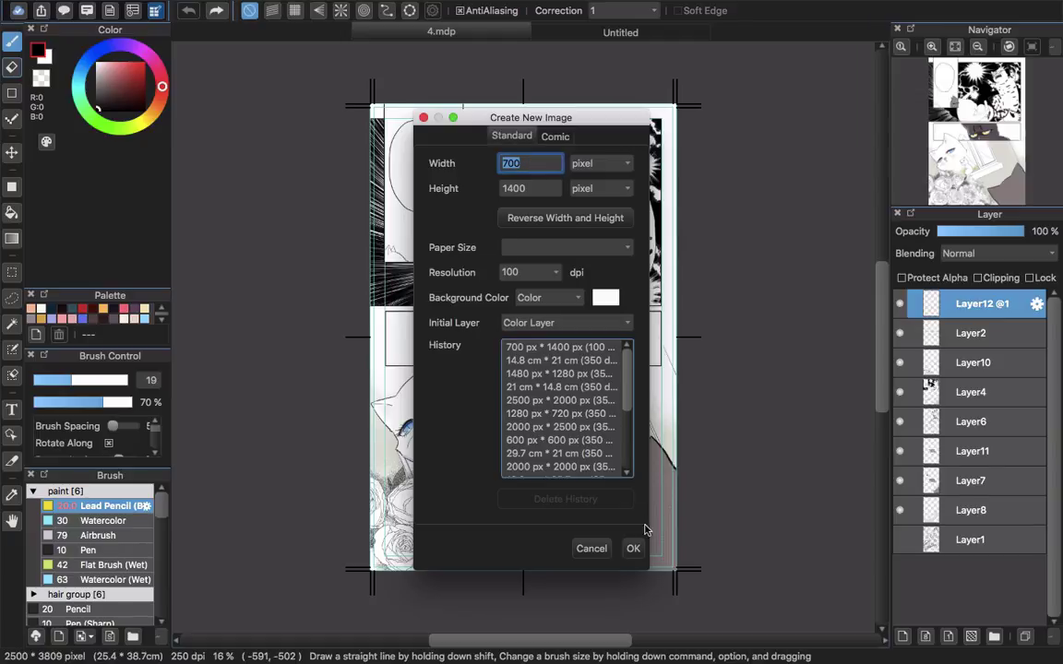
click(625, 549)
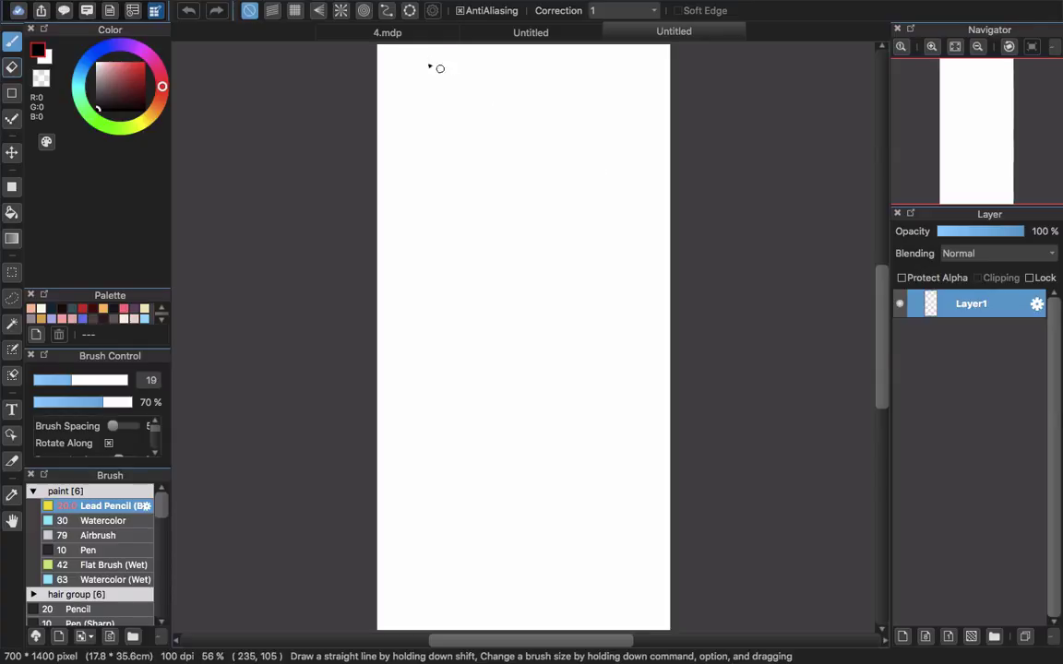
click(403, 33)
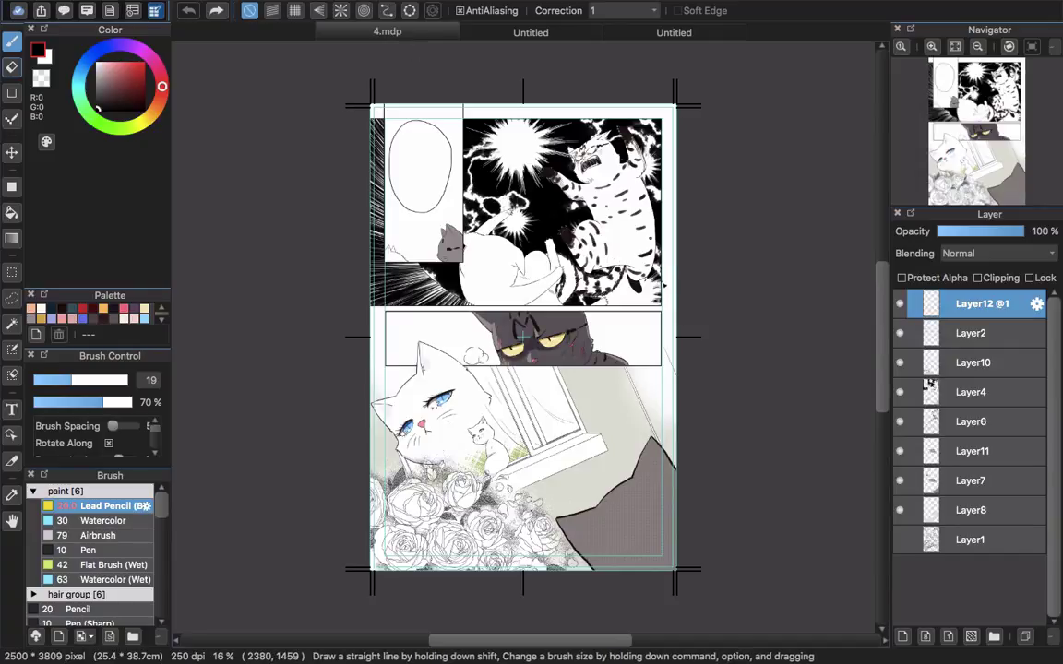
Step: Zoom in on the 4.mdp page, place a test brush mark, and undo it
key(super+minus)
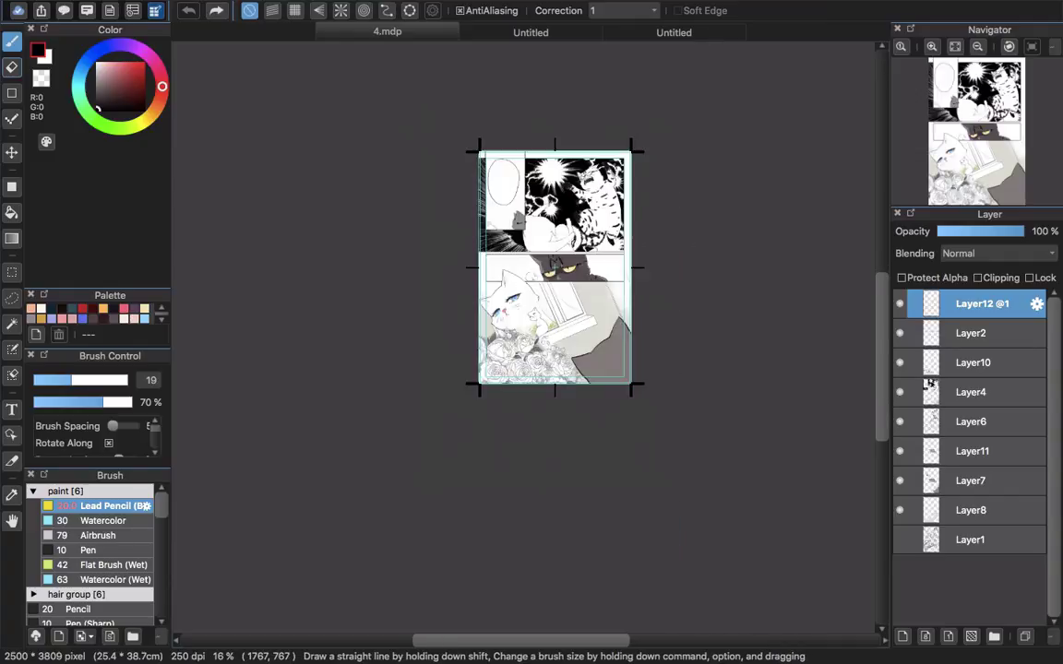
key(super+plus)
key(super+plus)
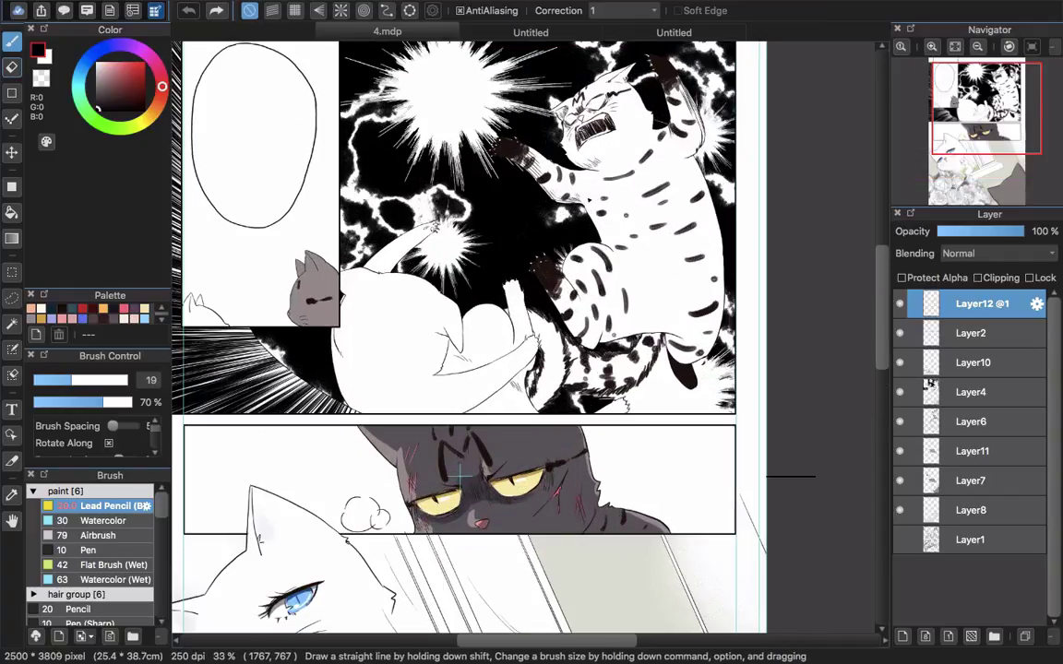
click(754, 155)
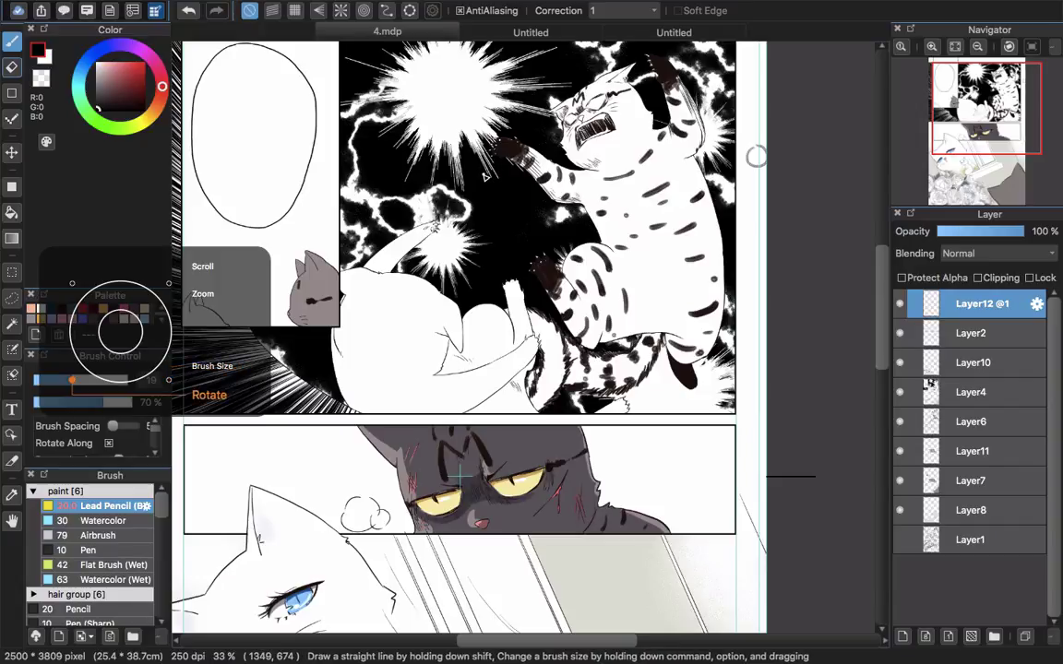
scroll(483, 169, down, 1)
scroll(490, 176, down, 3)
scroll(429, 102, up, 3)
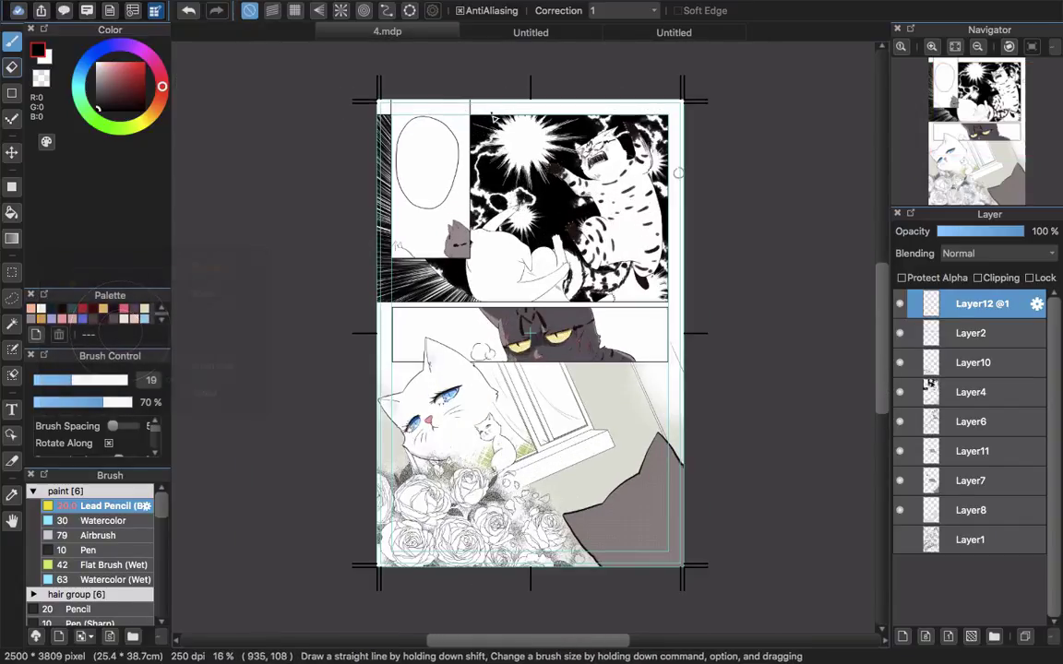
scroll(469, 229, down, 1)
scroll(616, 153, up, 4)
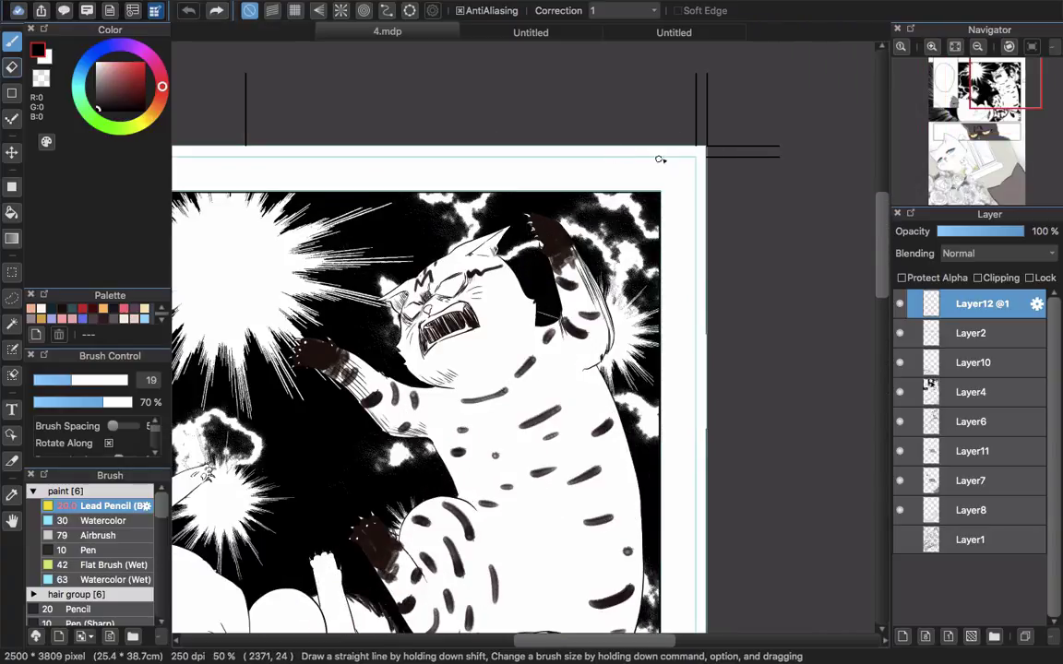
key(super+y)
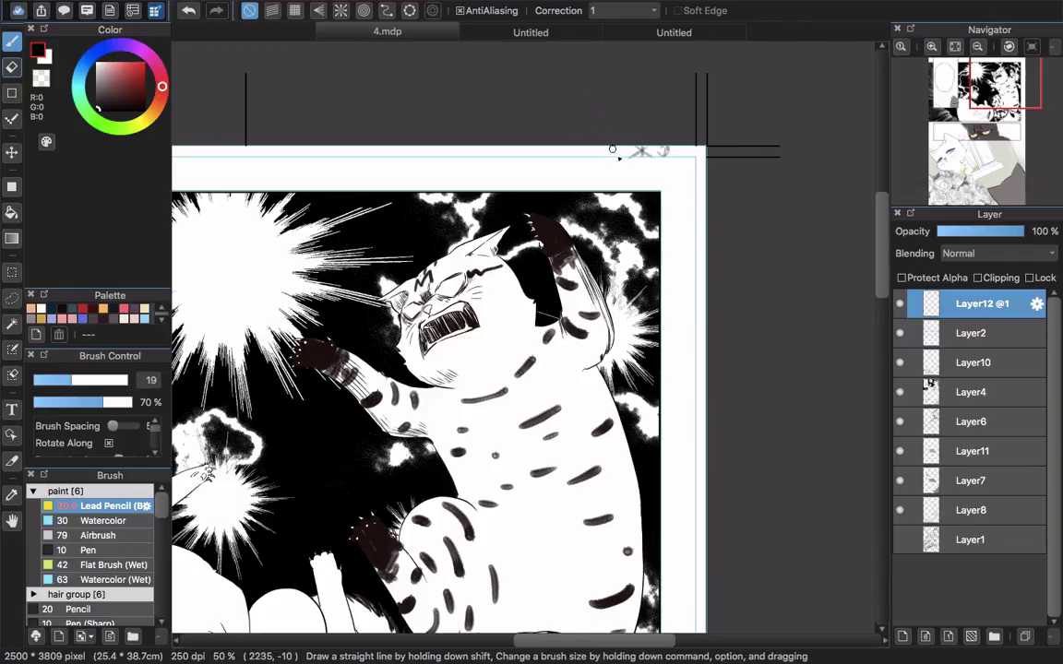
Step: Draw short strokes along the page's right edge, then undo them all
scroll(585, 175, down, 15)
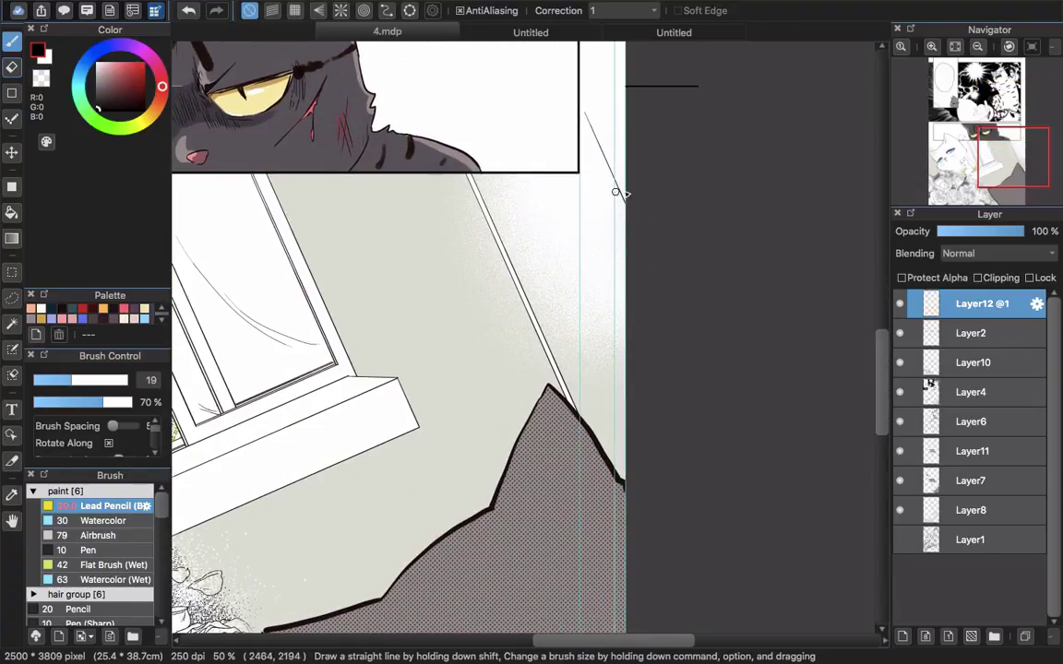
mouse_move(622, 230)
mouse_down()
mouse_move(612, 263)
mouse_move(632, 281)
mouse_move(616, 337)
mouse_up()
key(ctrl+z)
key(ctrl+z)
key(ctrl+z)
key(ctrl+z)
key(ctrl+z)
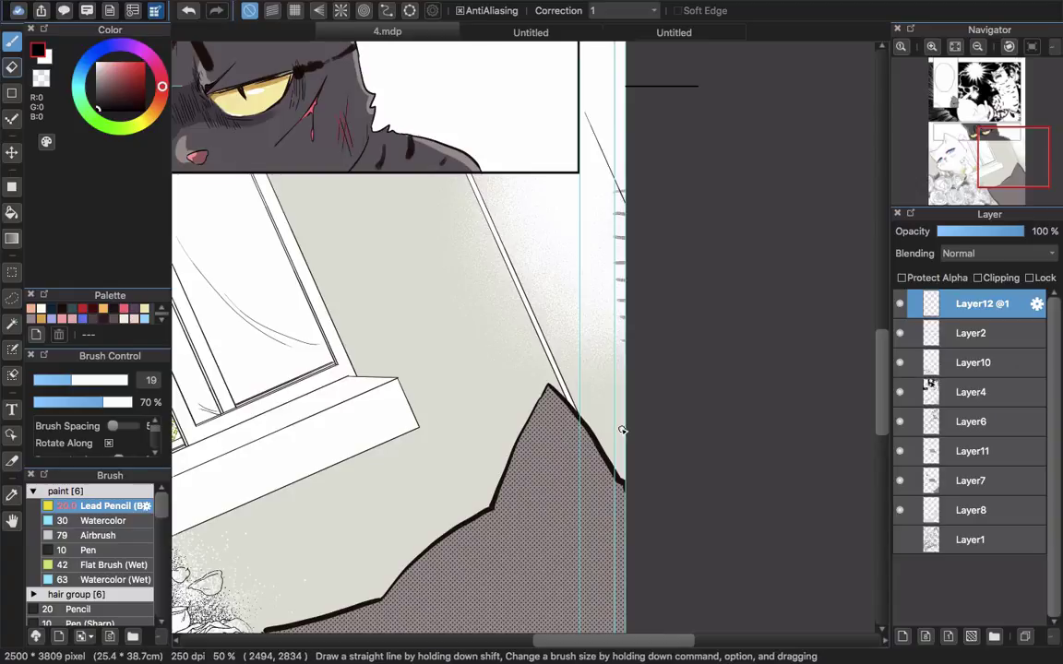
key(ctrl+z)
key(ctrl+z)
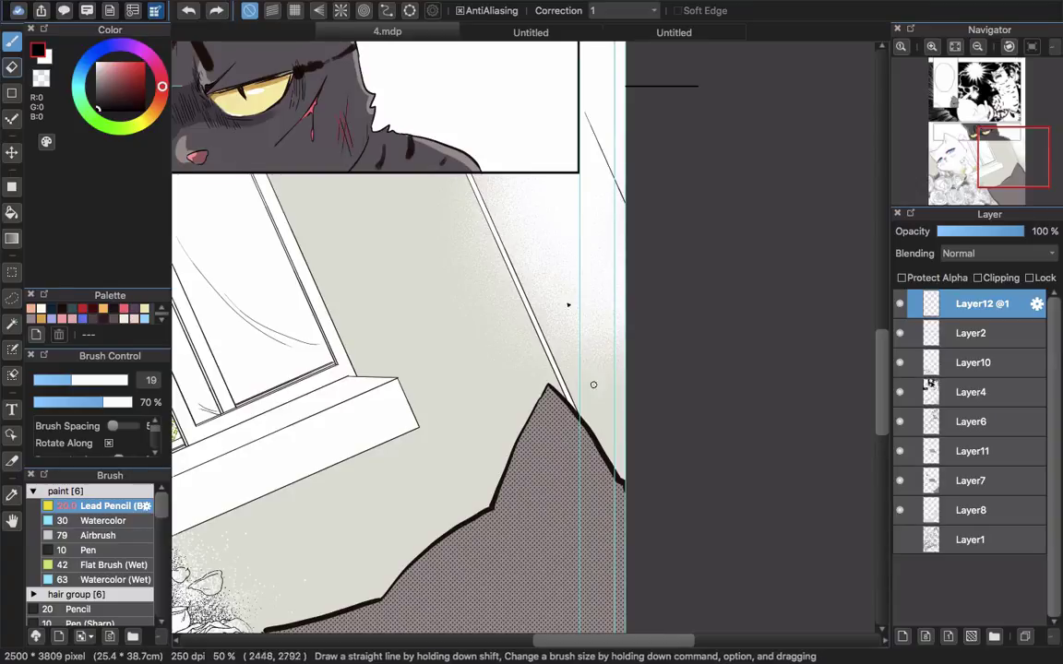
scroll(593, 384, up, 20)
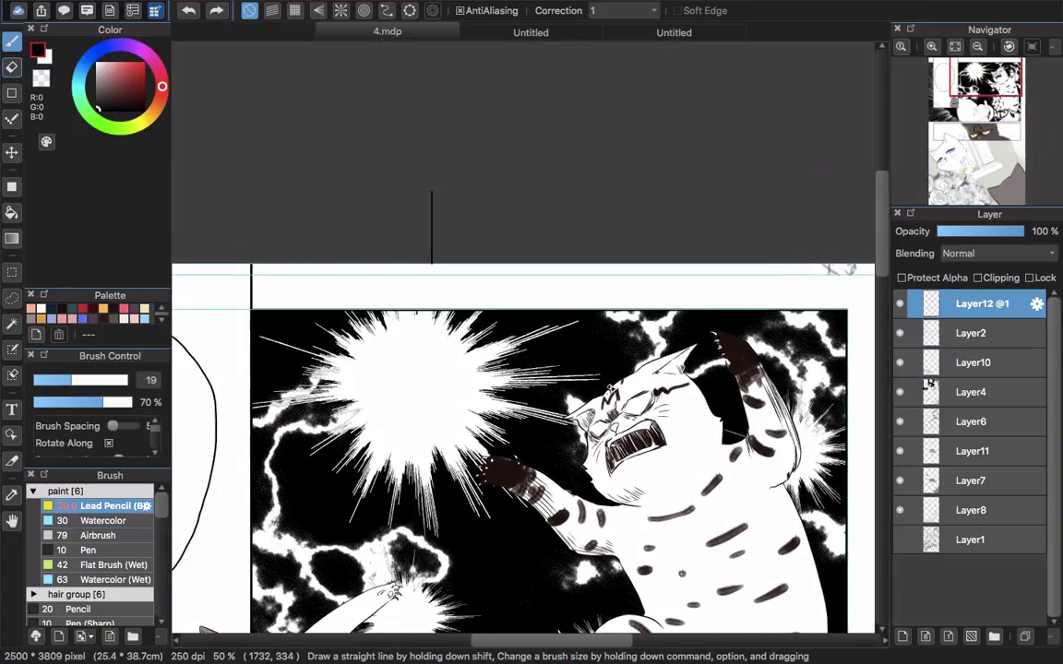
key(ctrl+z)
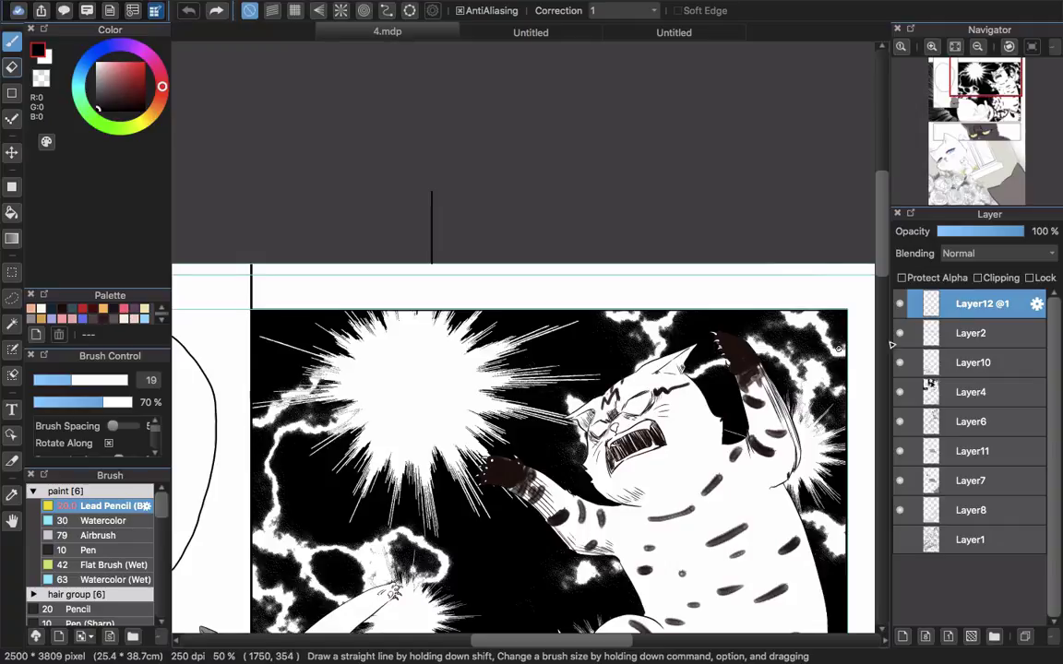
scroll(668, 204, down, 5)
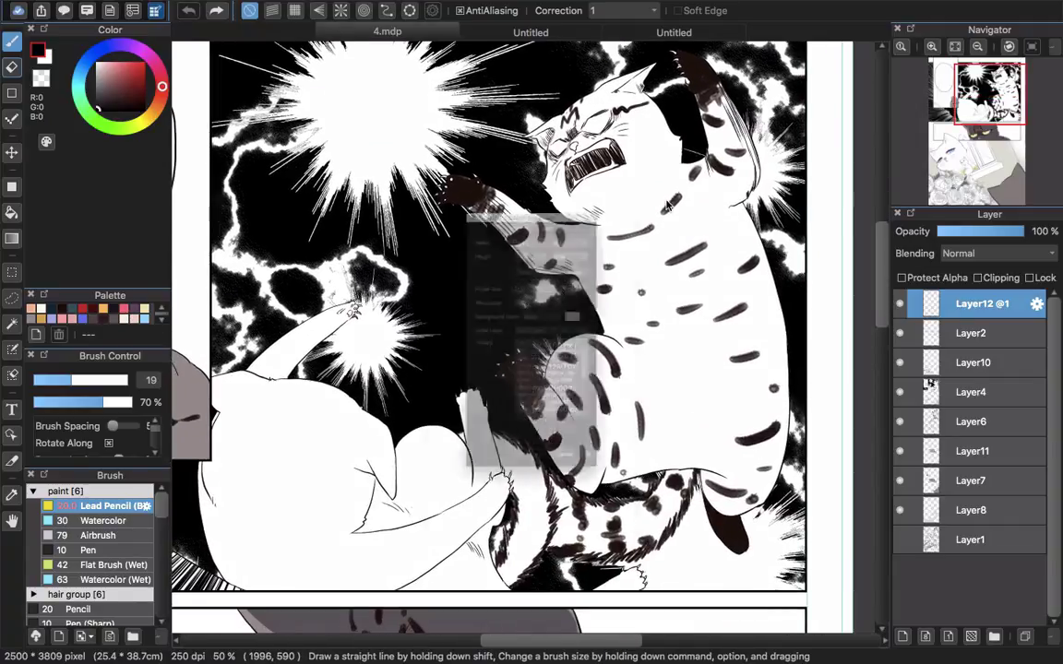
Step: Create a USA Comic (LDR manuscript) canvas and handwrite 'safe zone' with a double arrow across its top
click(552, 136)
click(581, 167)
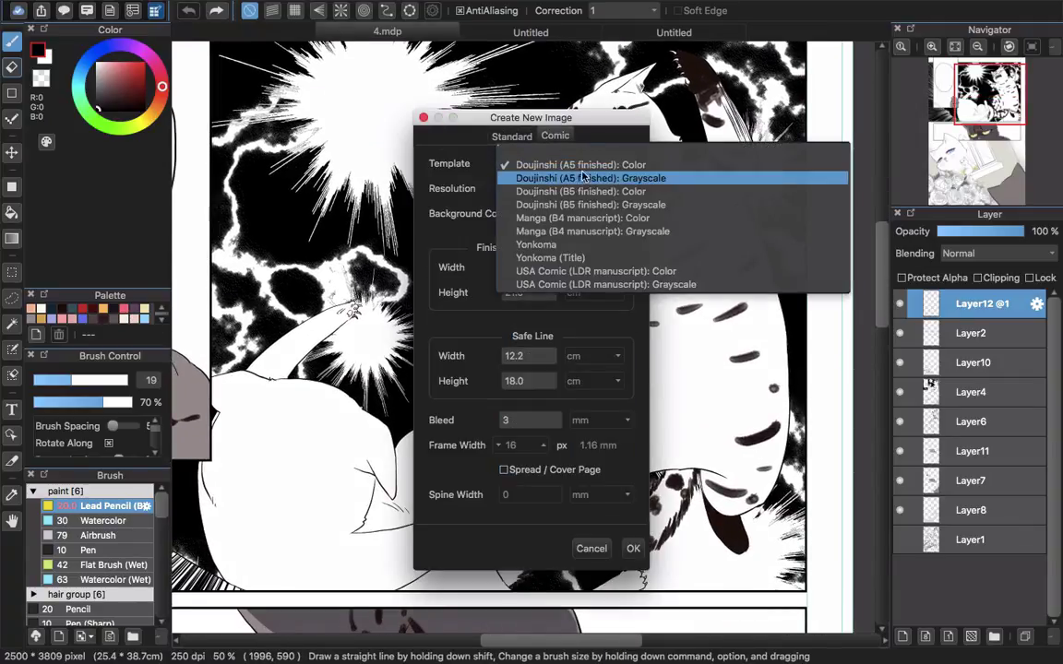
click(596, 271)
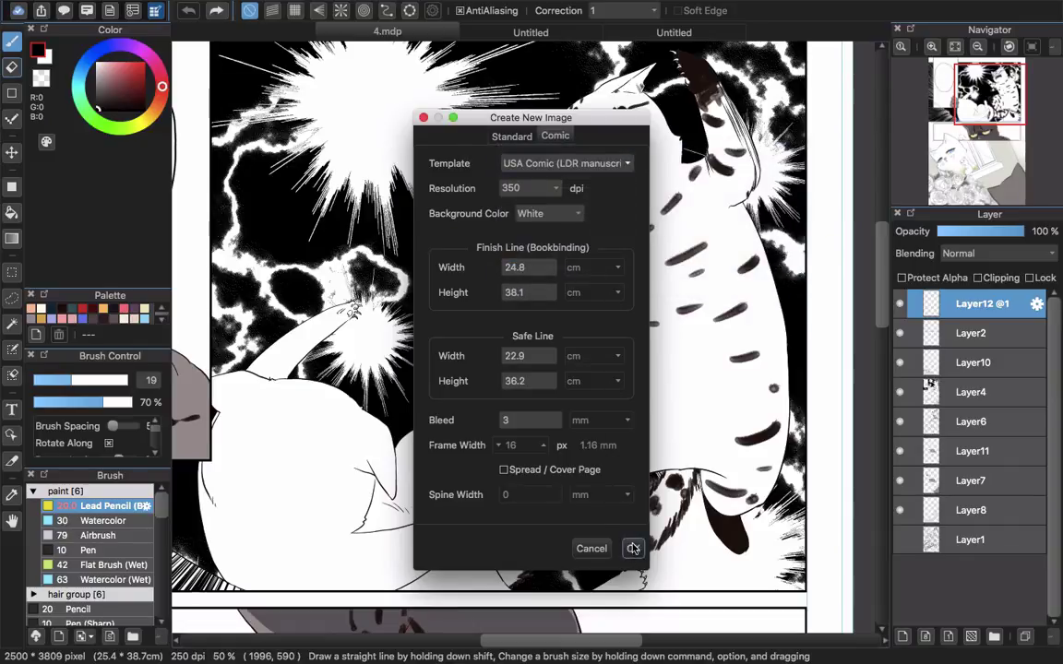
click(633, 548)
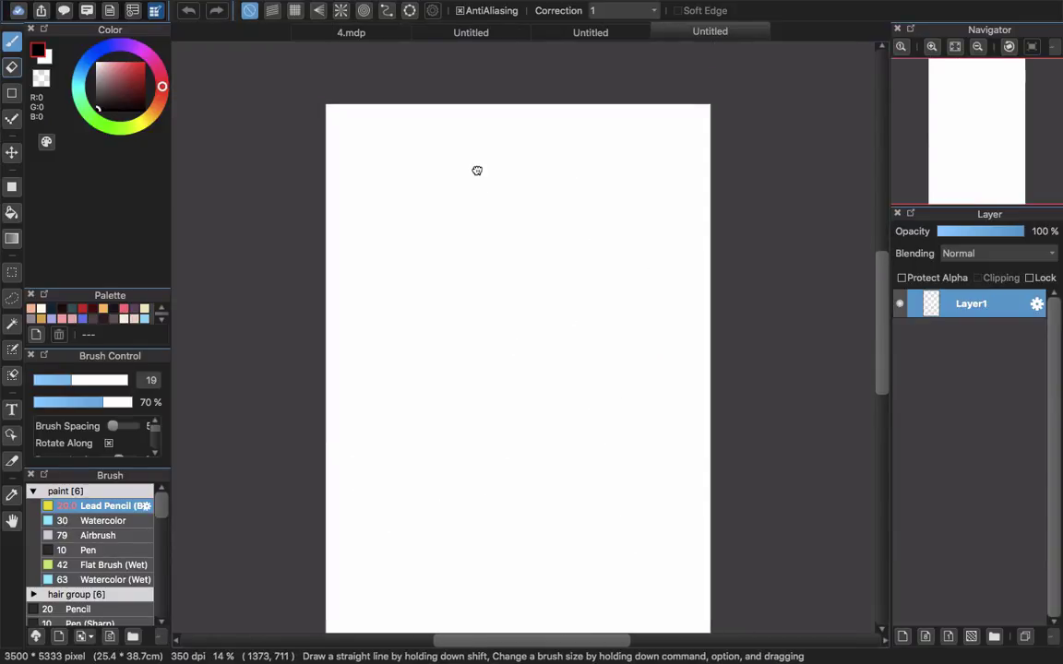
mouse_move(349, 144)
mouse_down()
mouse_move(677, 165)
mouse_move(623, 176)
mouse_move(348, 146)
mouse_up()
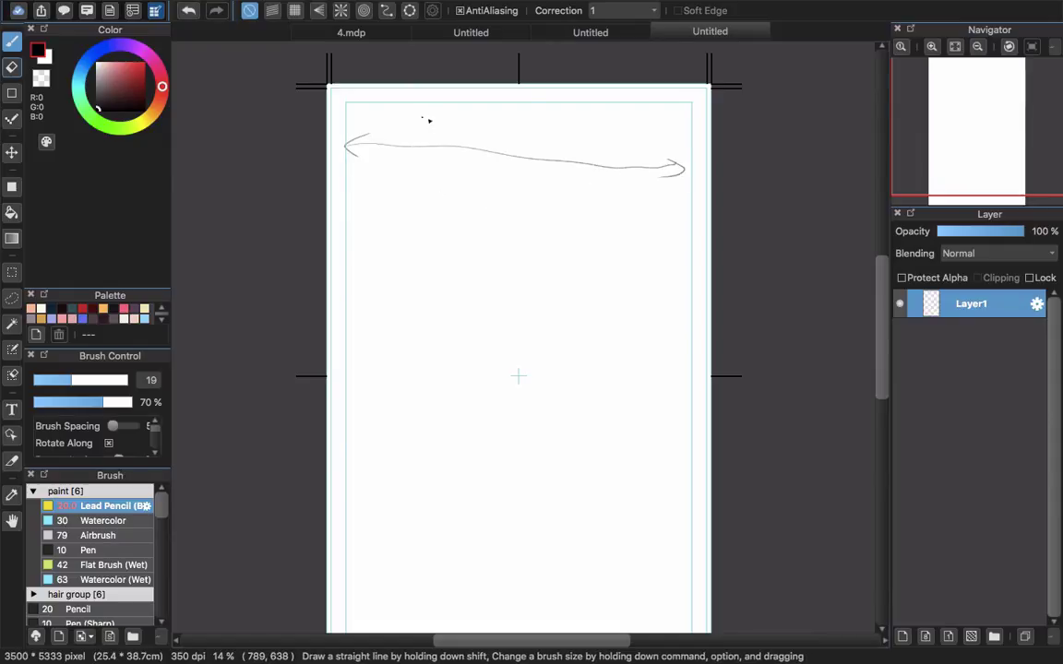
mouse_move(427, 120)
mouse_down()
mouse_move(454, 118)
mouse_move(503, 128)
mouse_move(501, 143)
mouse_move(516, 131)
mouse_move(526, 141)
mouse_move(565, 134)
mouse_up()
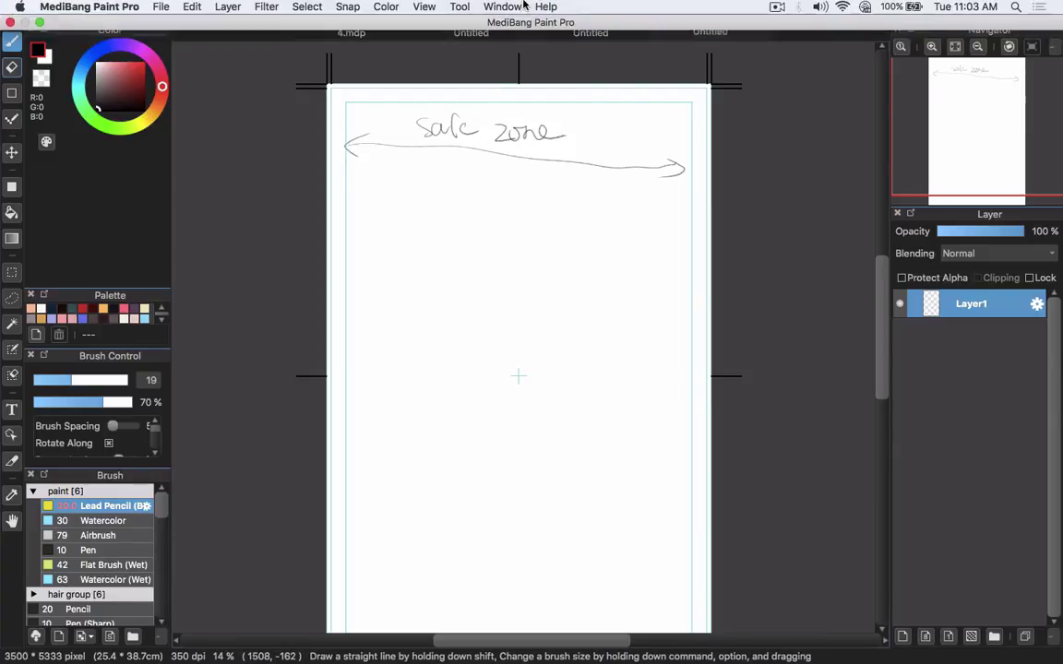
Step: Turn Show Comic Guide Lines off and back on, then zoom in on the page corner
click(503, 7)
mouse_move(424, 7)
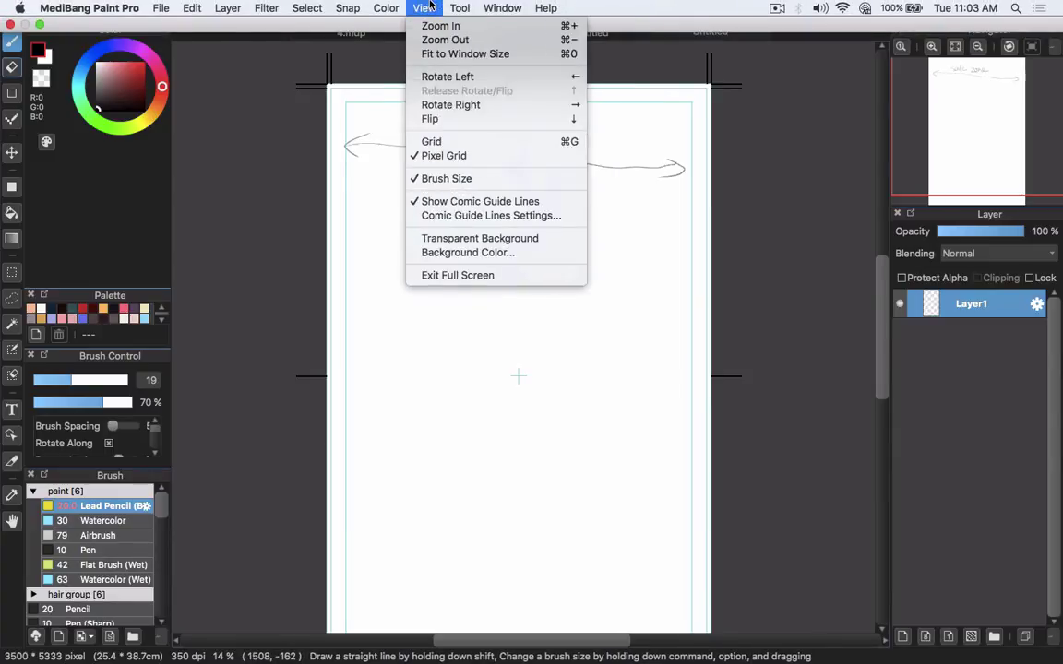
click(503, 205)
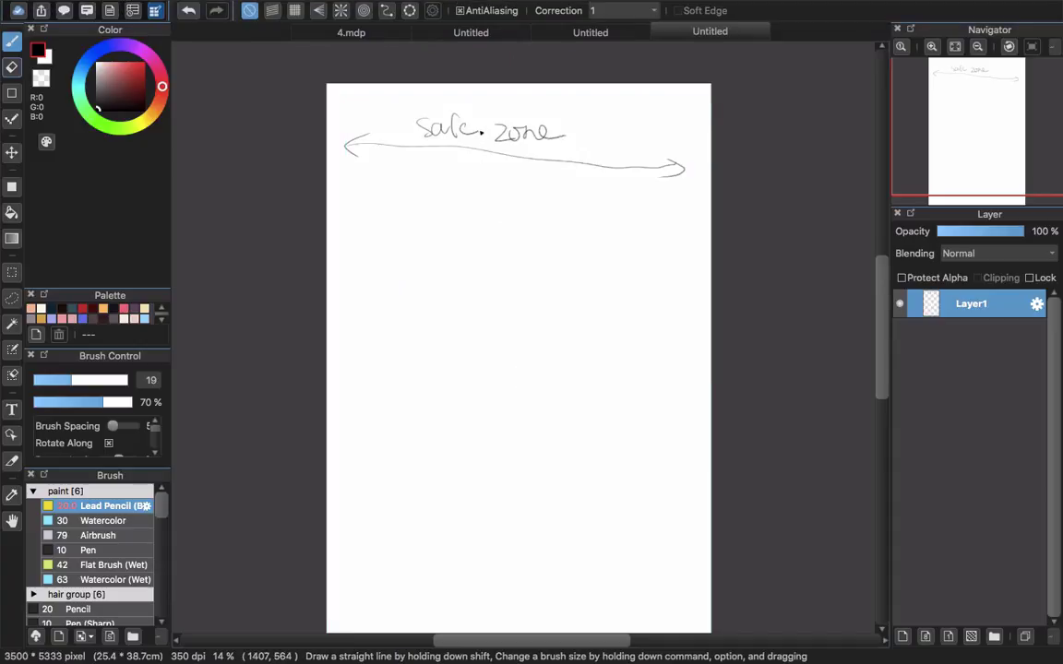
mouse_move(468, 4)
click(424, 7)
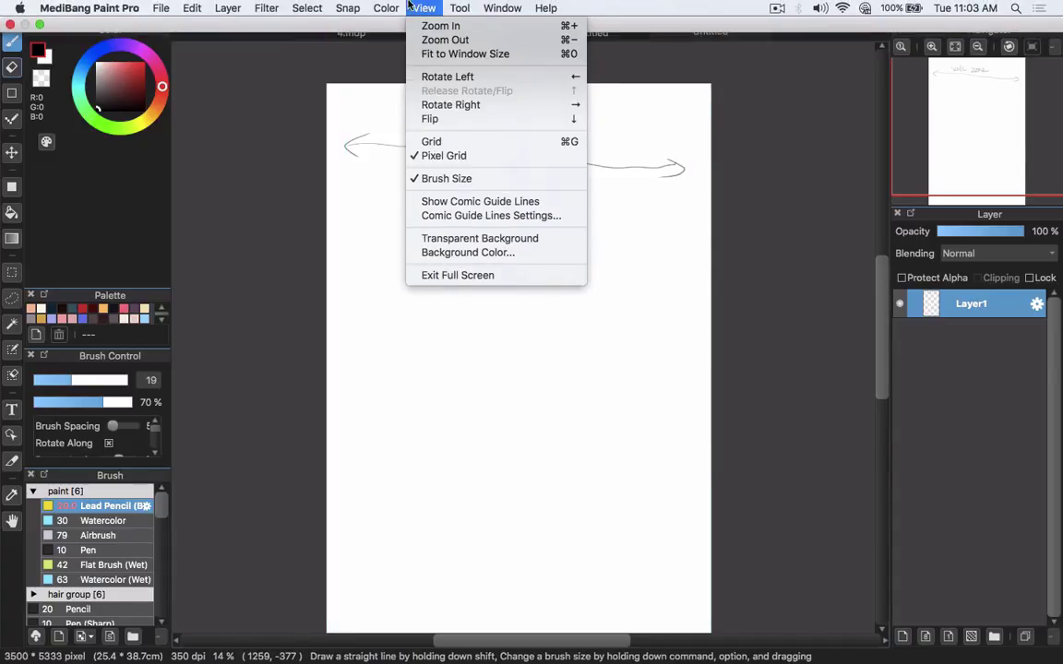
click(466, 201)
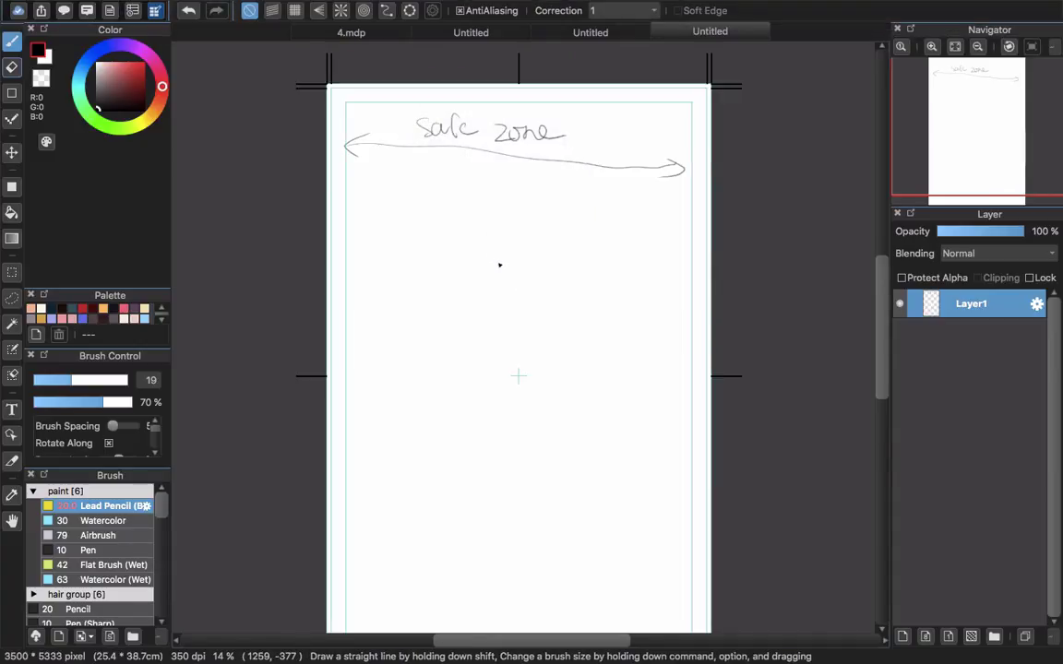
scroll(356, 113, up, 4)
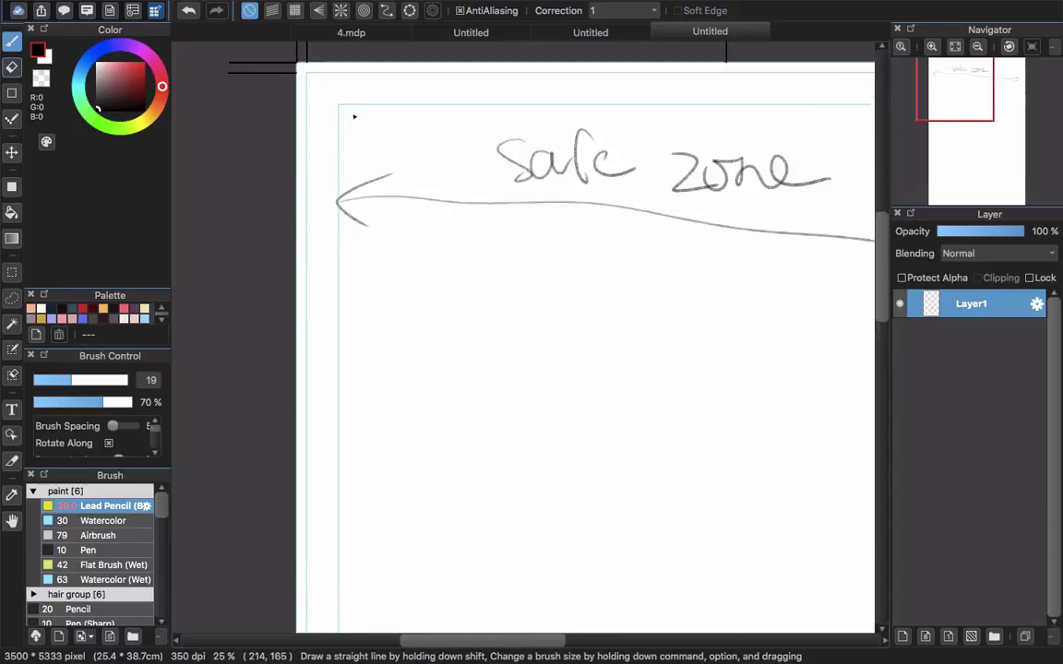
scroll(277, 168, down, 2)
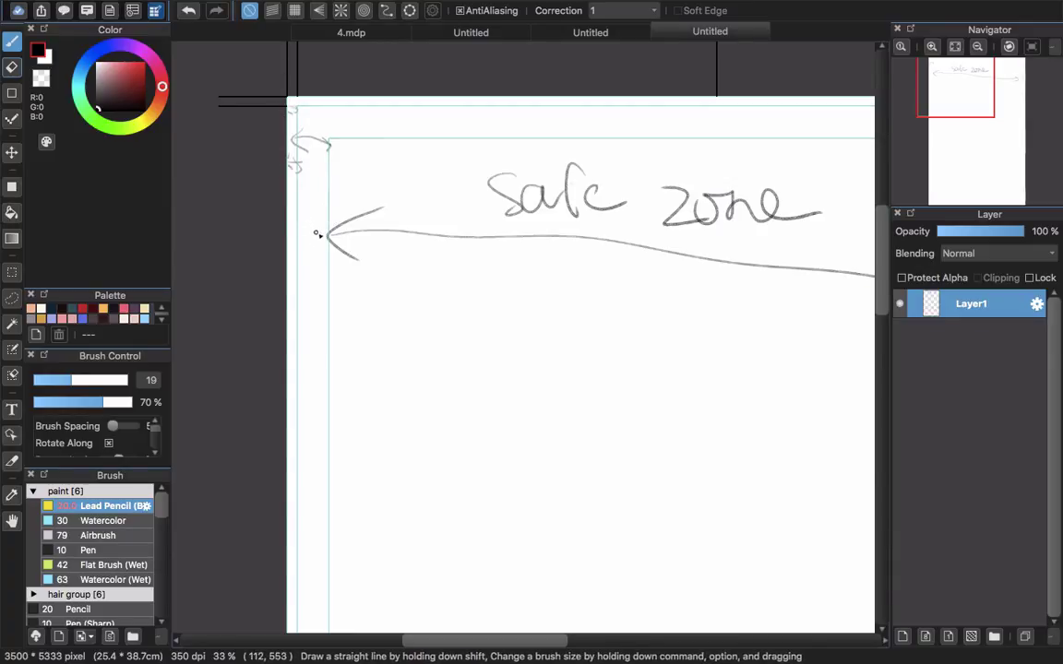
Step: Pan and zoom around the 4.mdp page, undo the last change, then return to the safe zone document
click(370, 37)
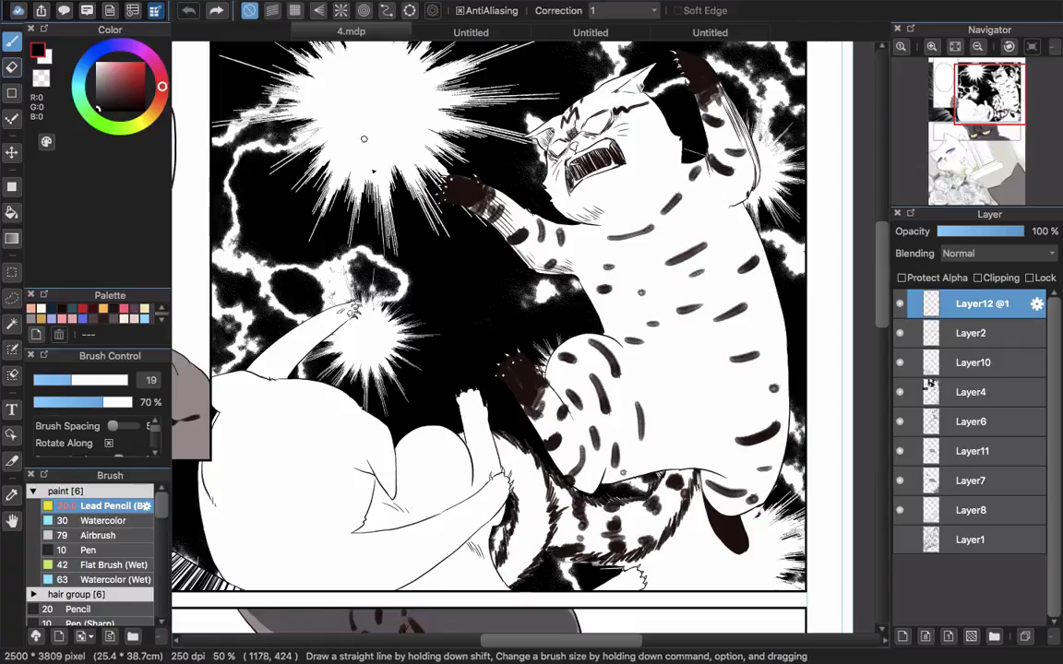
scroll(449, 569, down, 5)
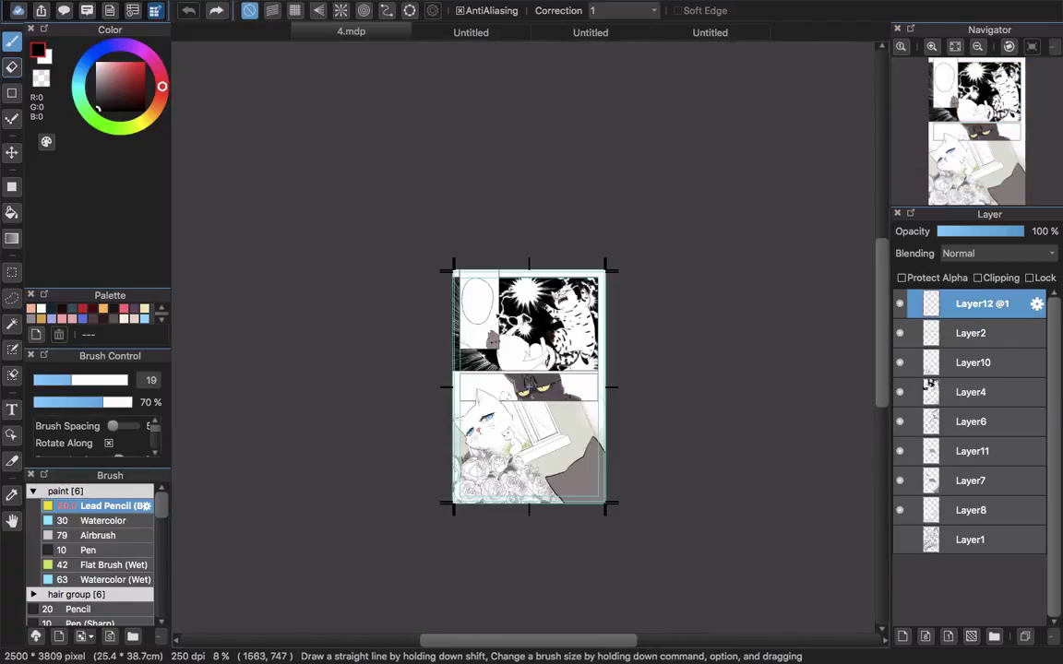
scroll(520, 387, up, 1)
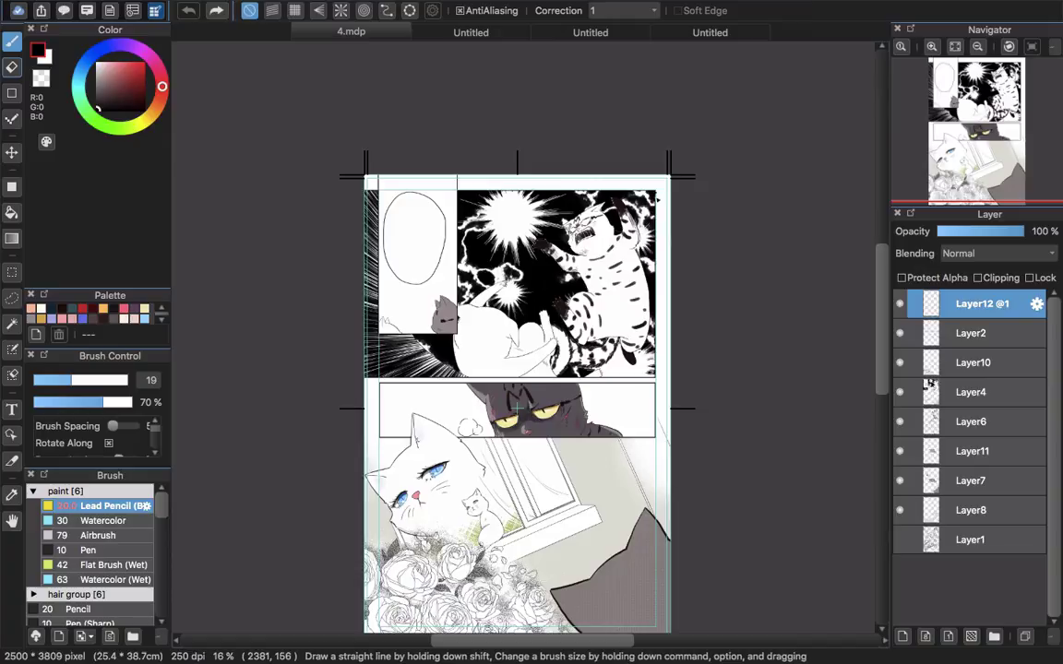
scroll(380, 406, up, 2)
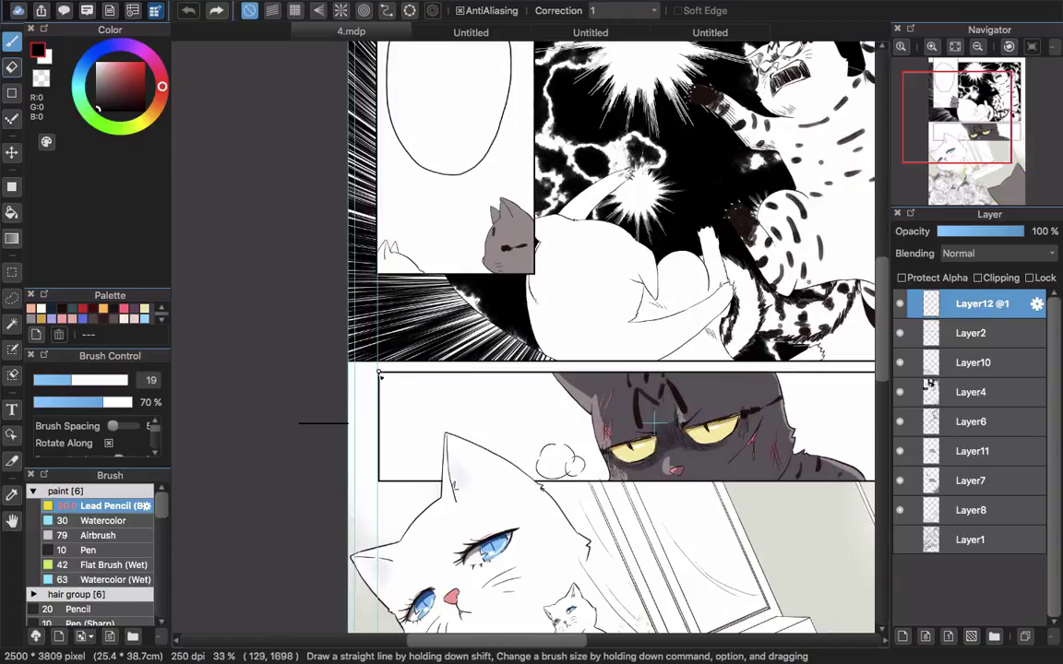
drag(754, 618, 556, 563)
scroll(556, 562, down, 5)
scroll(535, 415, left, 3)
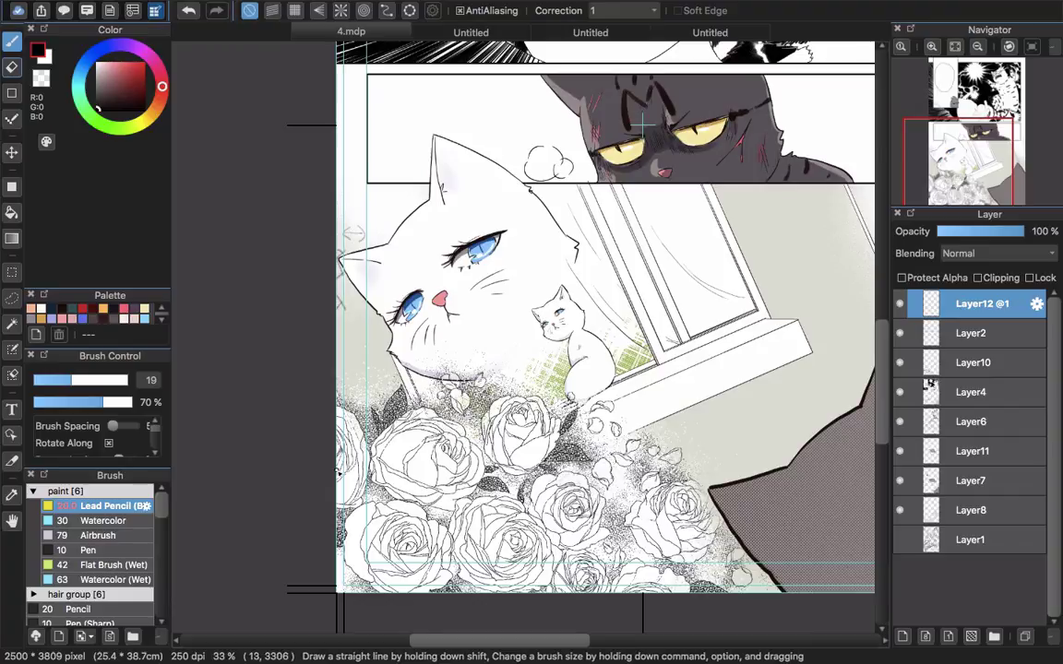
key(super+z)
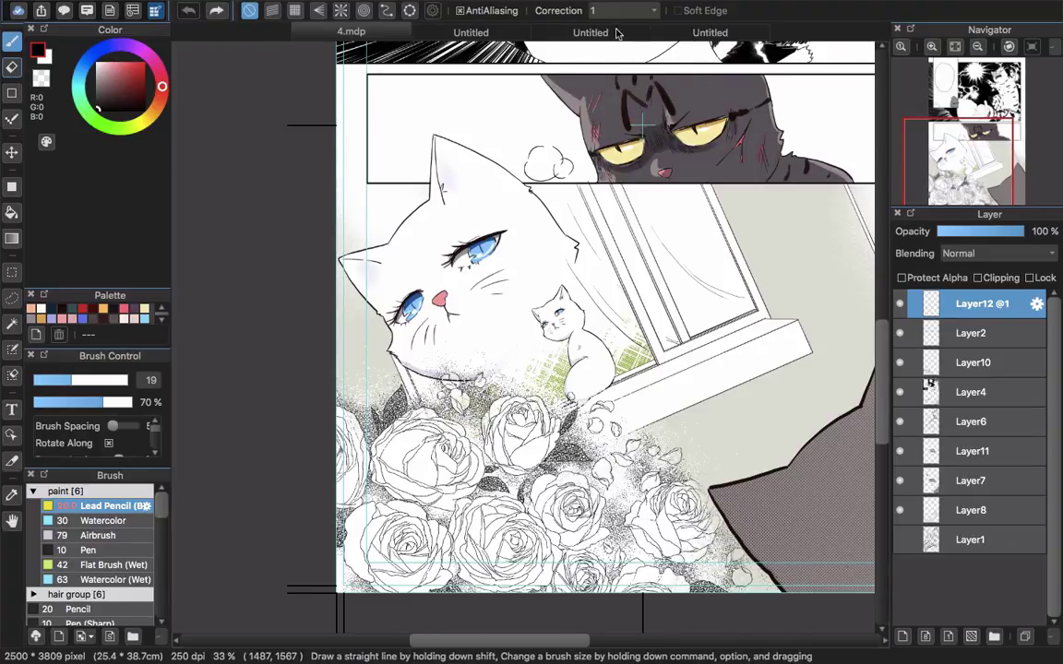
click(436, 28)
click(662, 32)
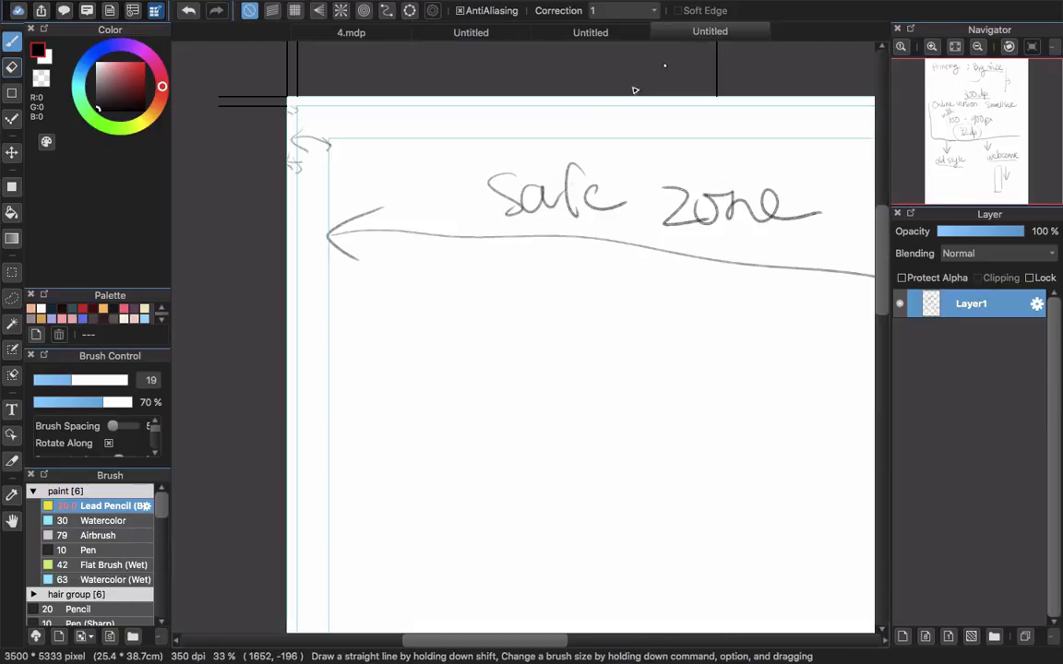
scroll(572, 212, down, 5)
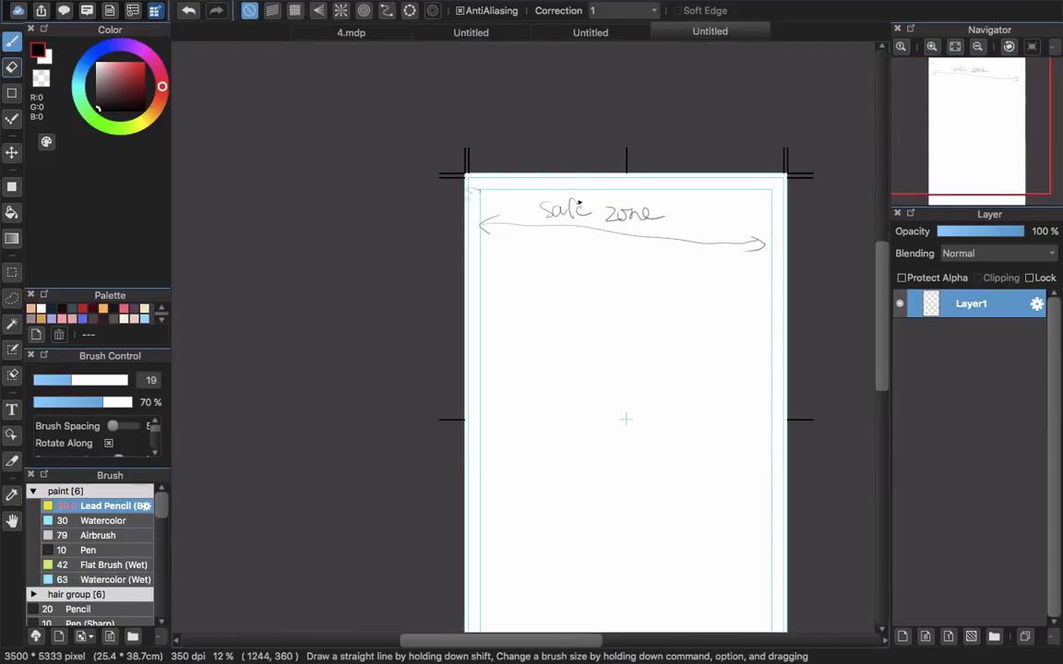
click(452, 7)
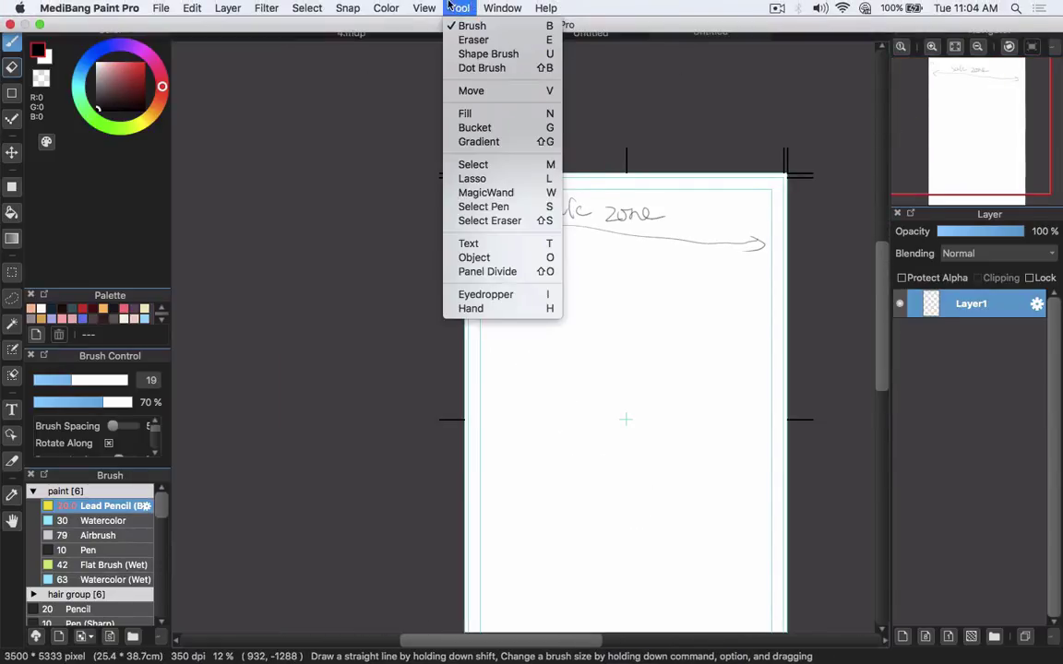
mouse_move(425, 8)
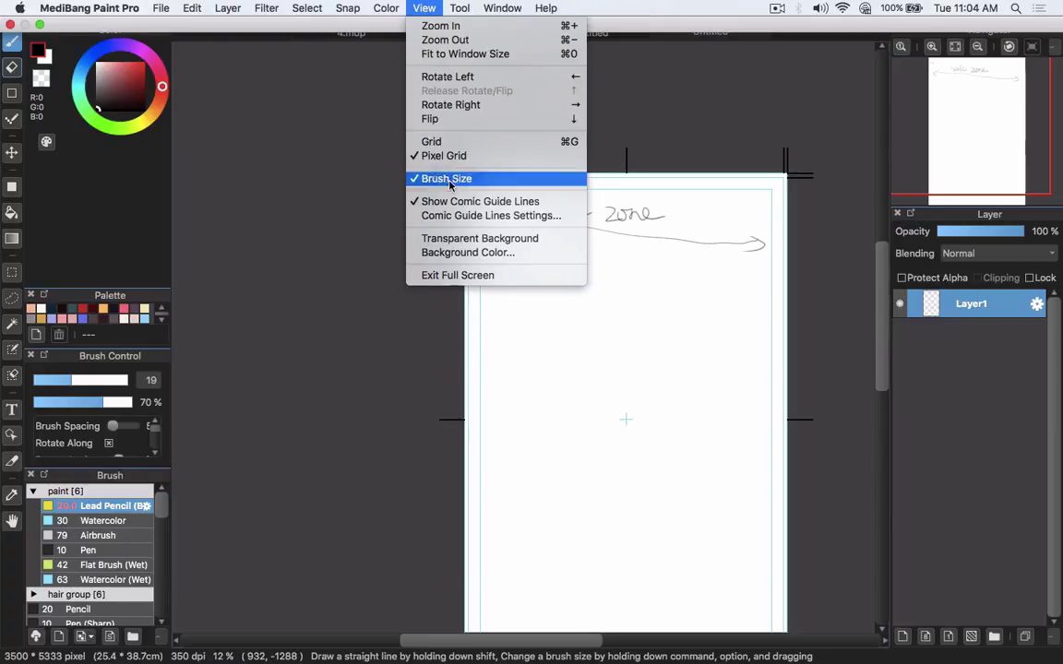
click(490, 221)
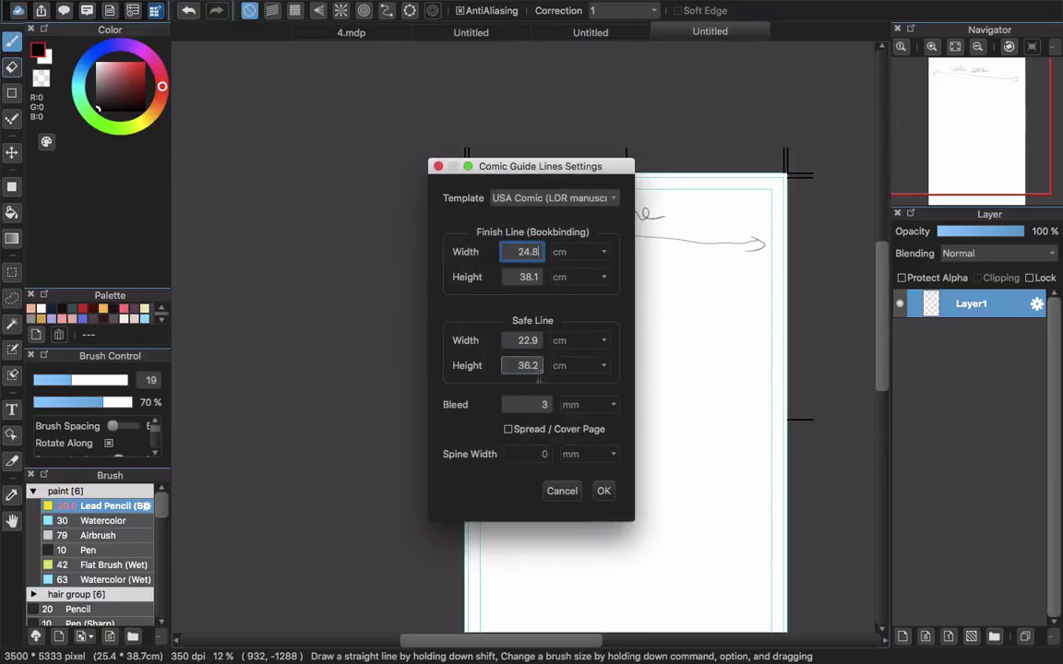
click(561, 491)
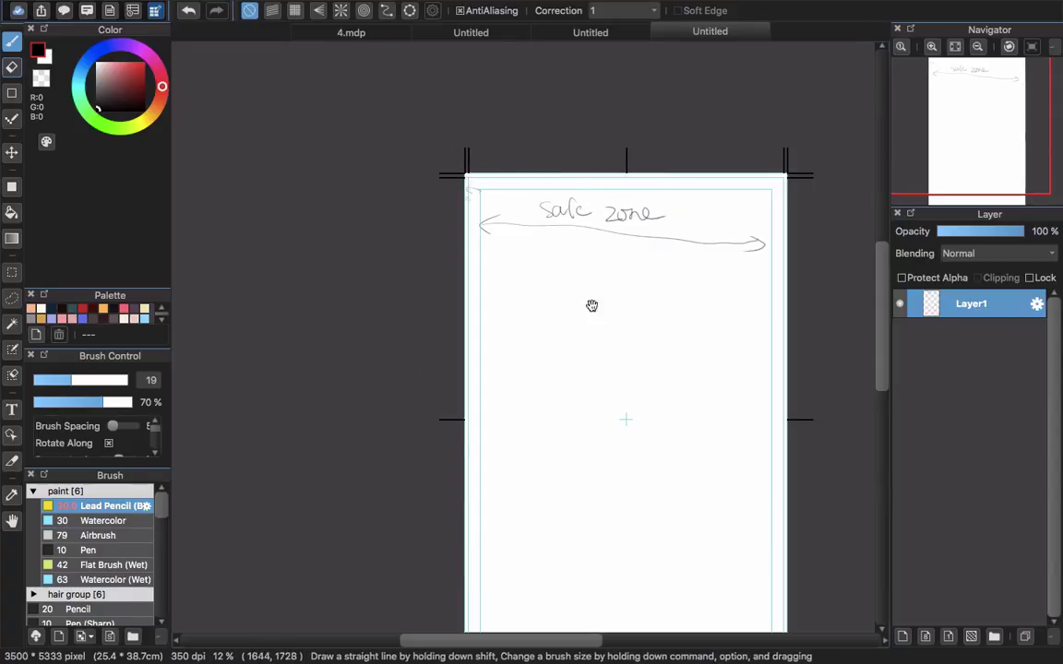
Step: Create a new USA Comic canvas with Spread / Cover Page enabled, 6917 × 5333 px at 350 dpi
key(super+n)
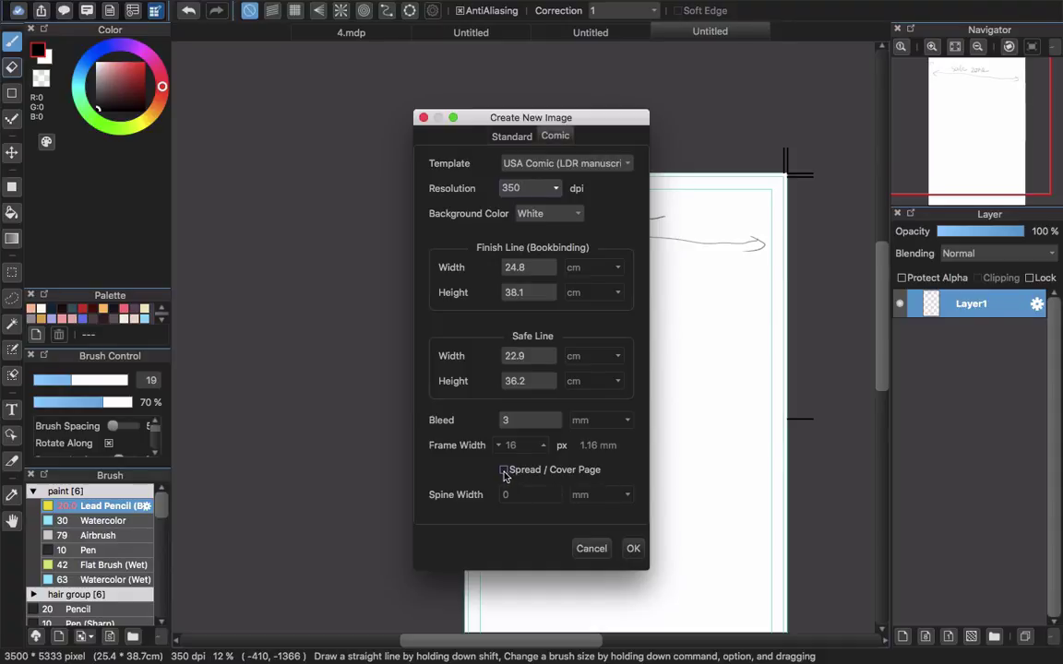
click(504, 471)
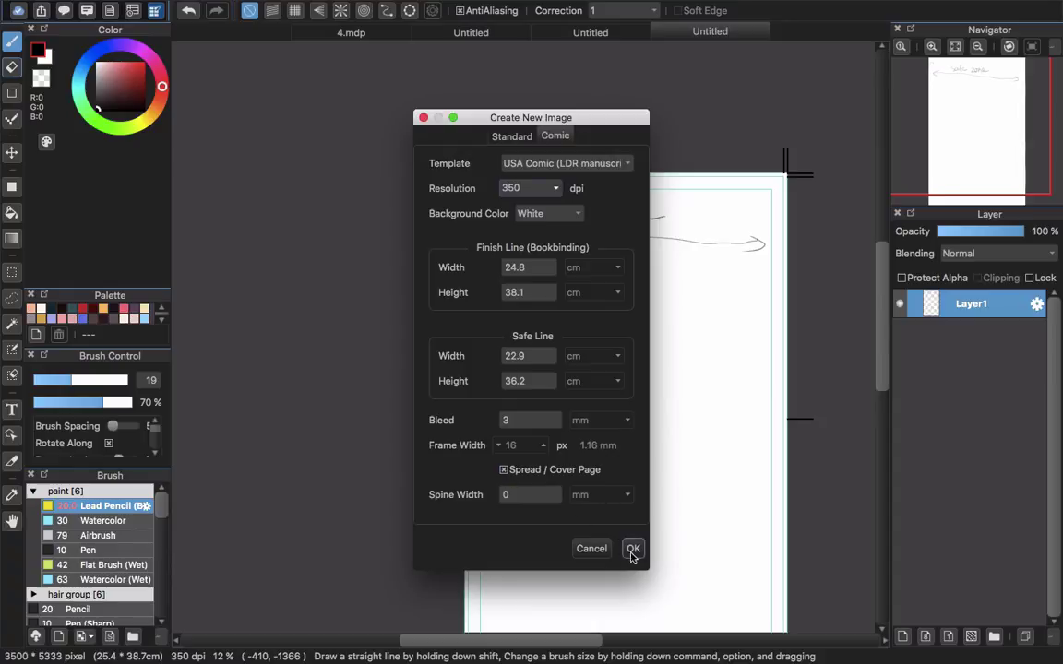
click(632, 550)
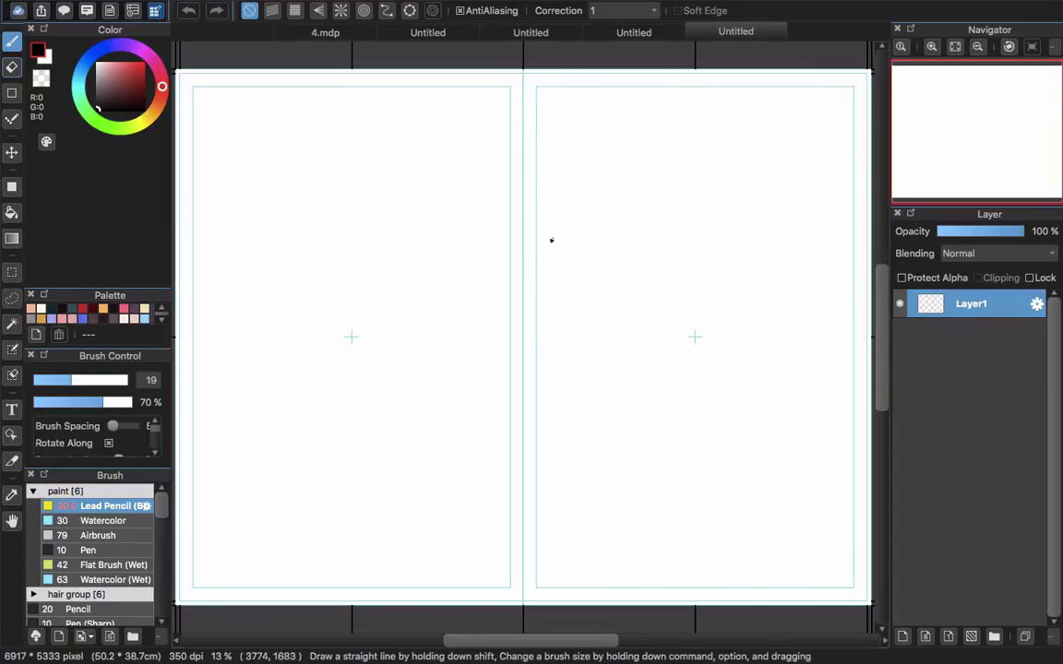
Step: Zoom in and out on the 50.2 × 38.7 cm spread to inspect both pages' finish and safe-line guides
scroll(549, 248, down, 1)
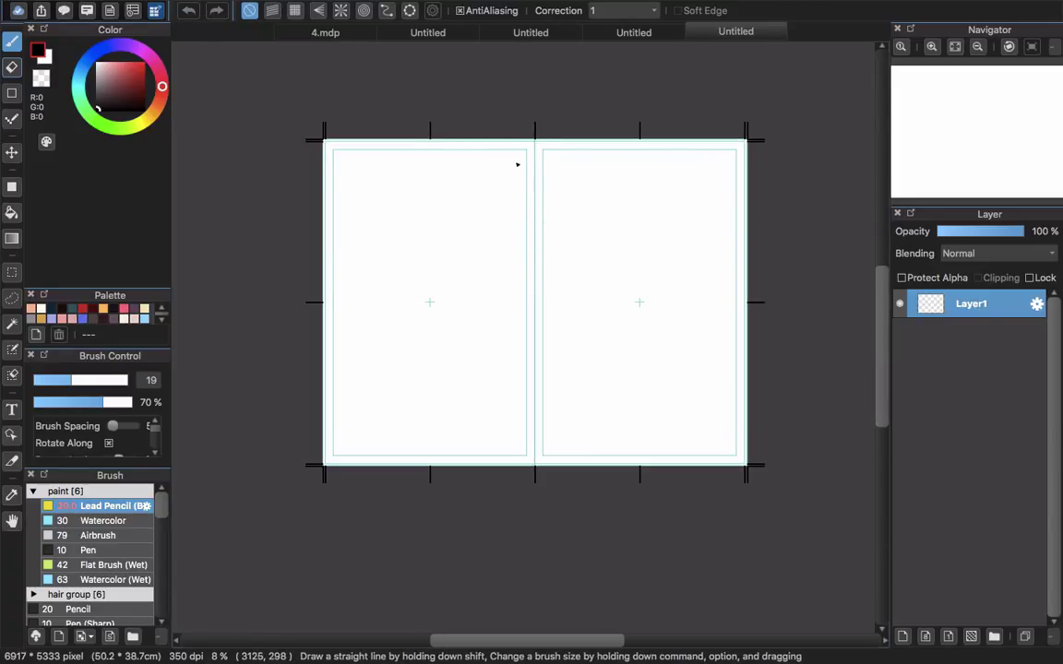
scroll(545, 188, up, 2)
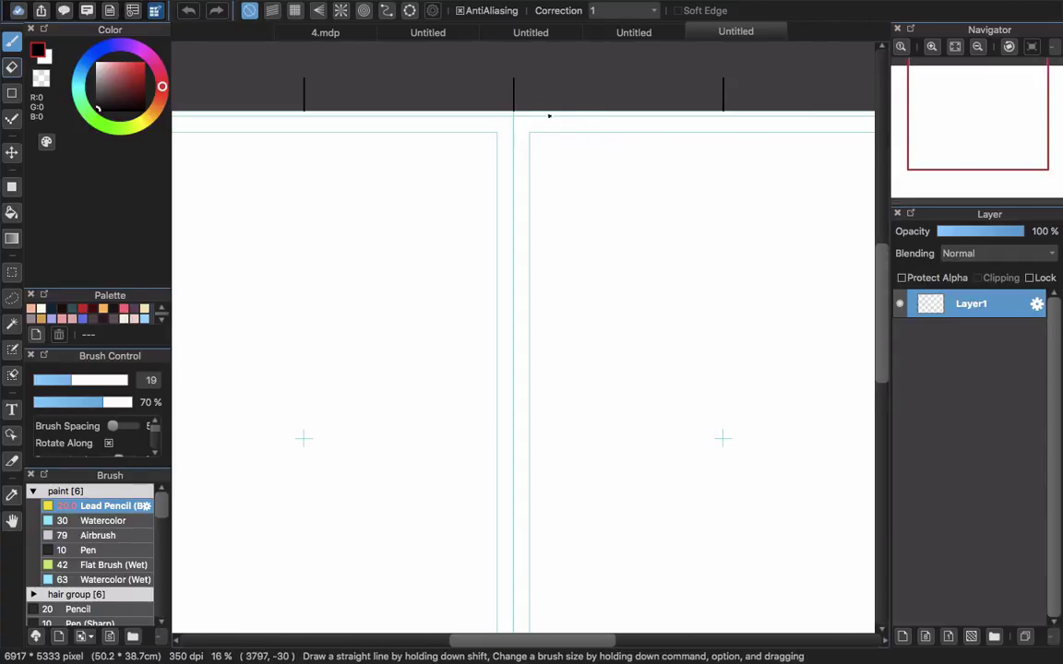
scroll(527, 300, down, 2)
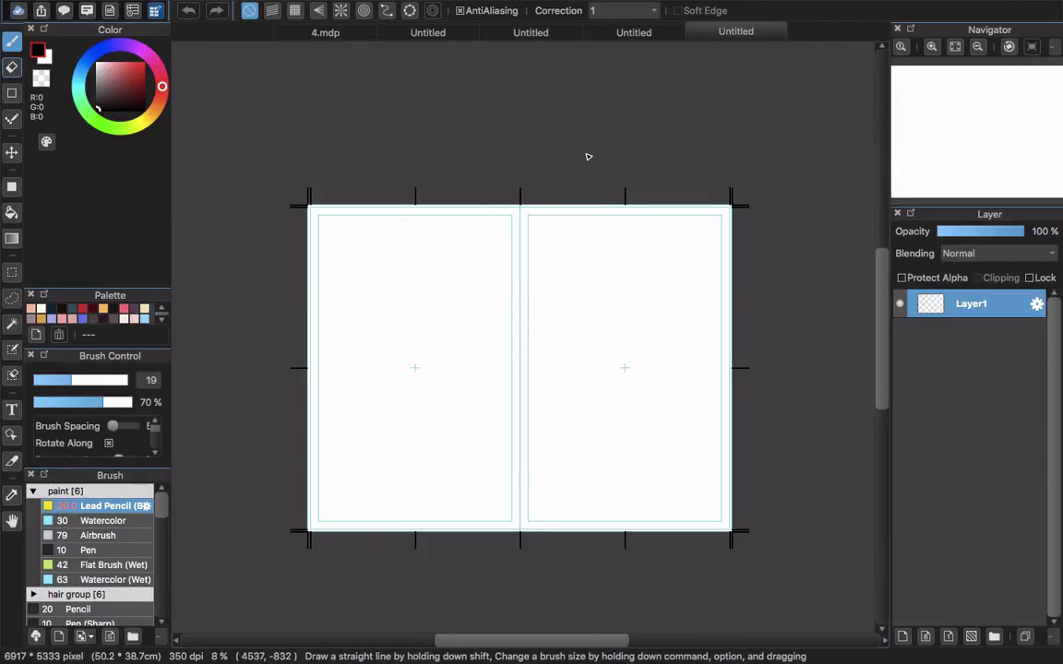